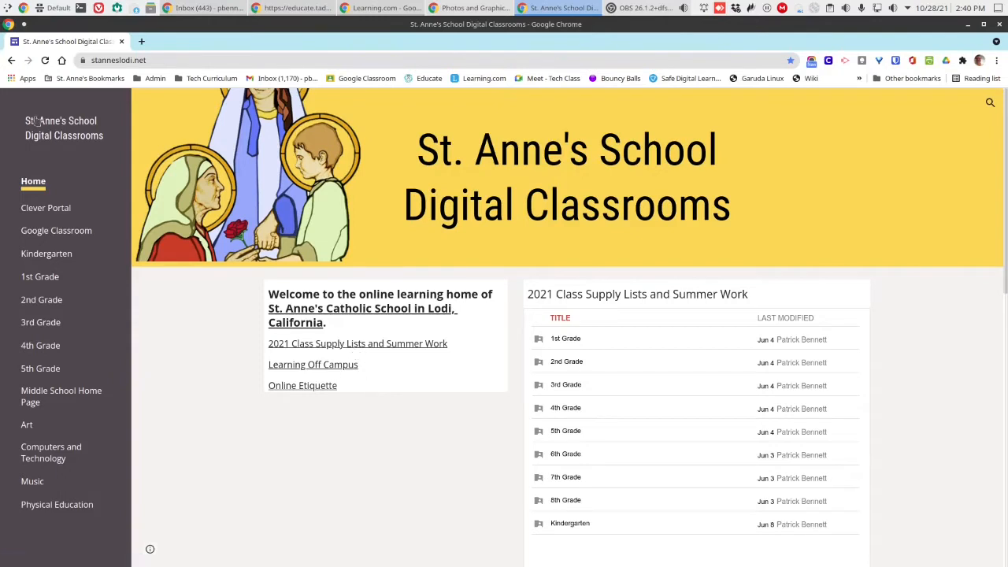
# Step: Load the Photopea online photo editor from photopea.com in the browser
pyautogui.click(16, 81)
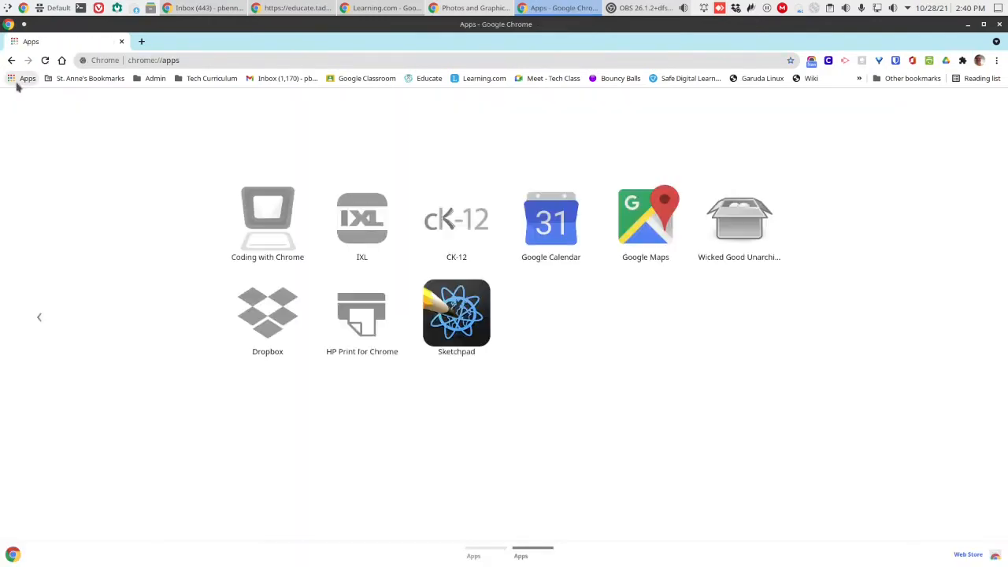
pyautogui.click(476, 549)
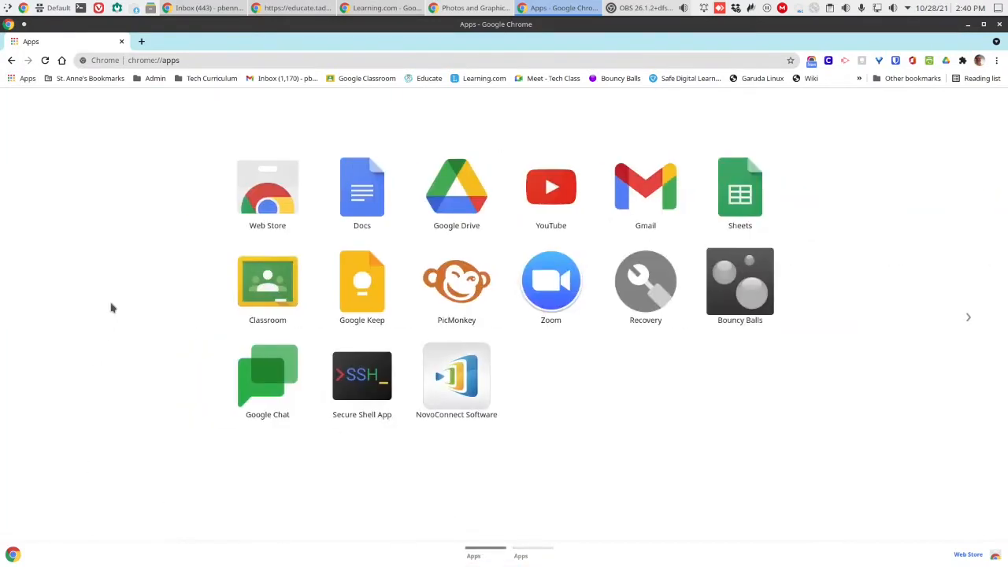
pyautogui.click(190, 59)
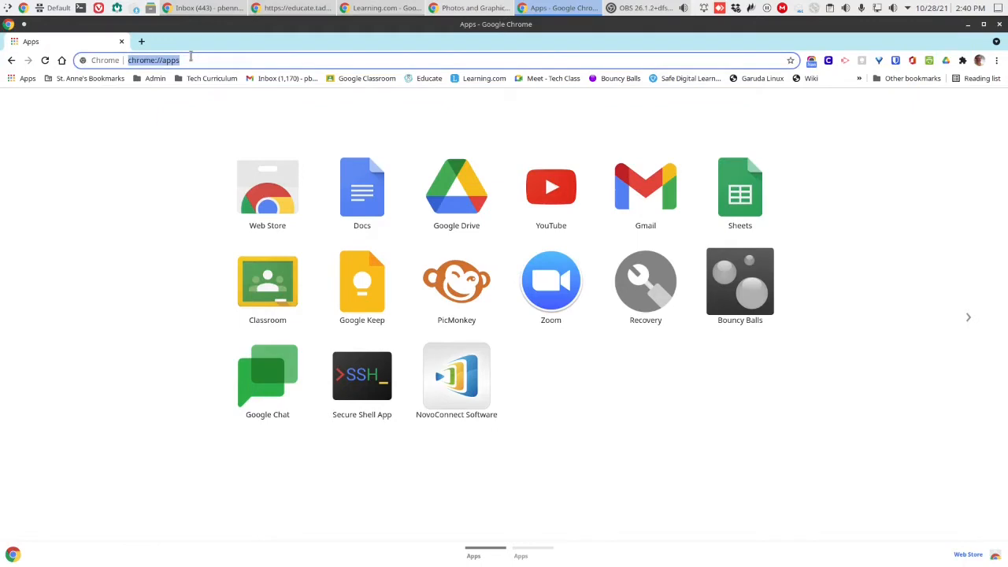
pyautogui.write('p')
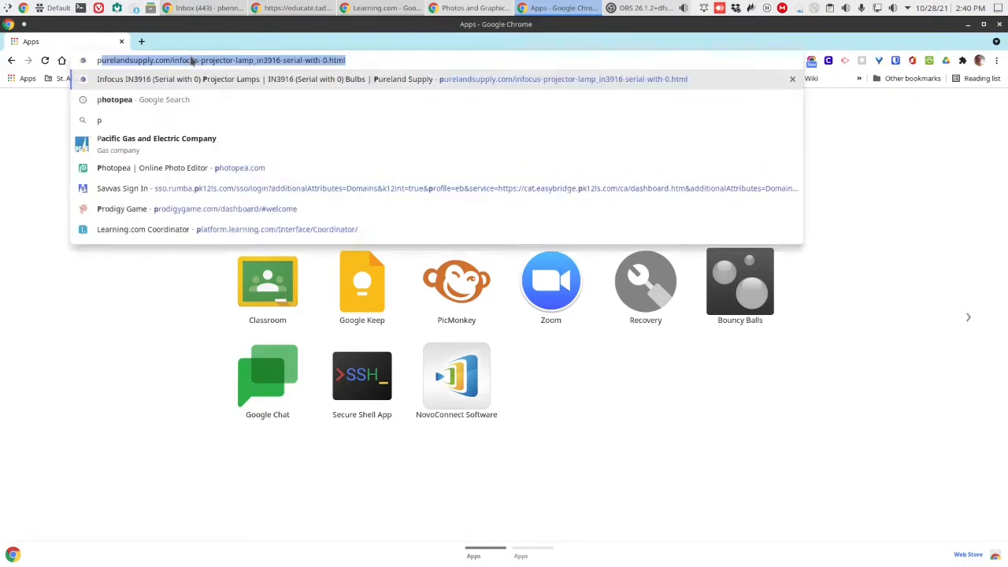
pyautogui.write('hotopea')
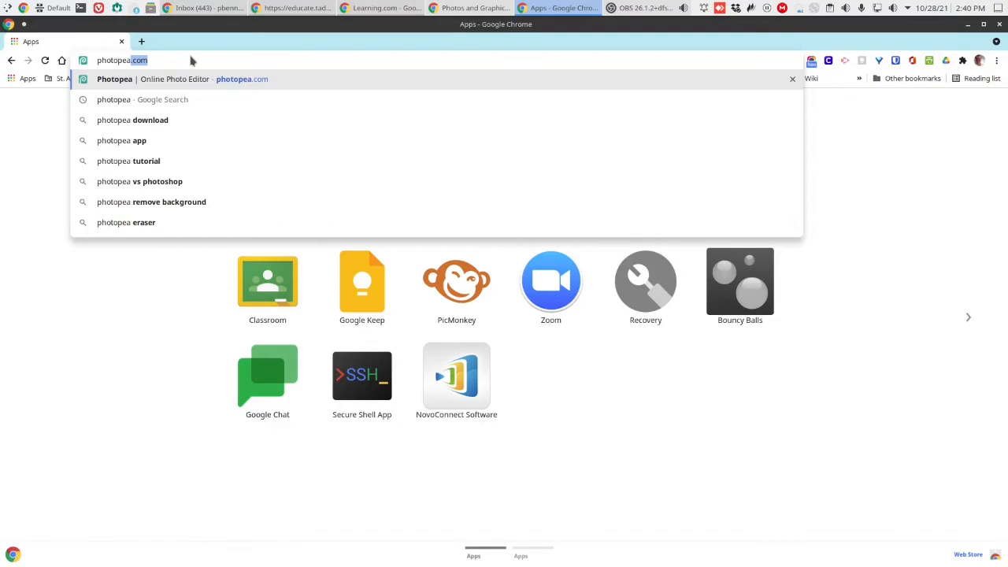
pyautogui.write('.com')
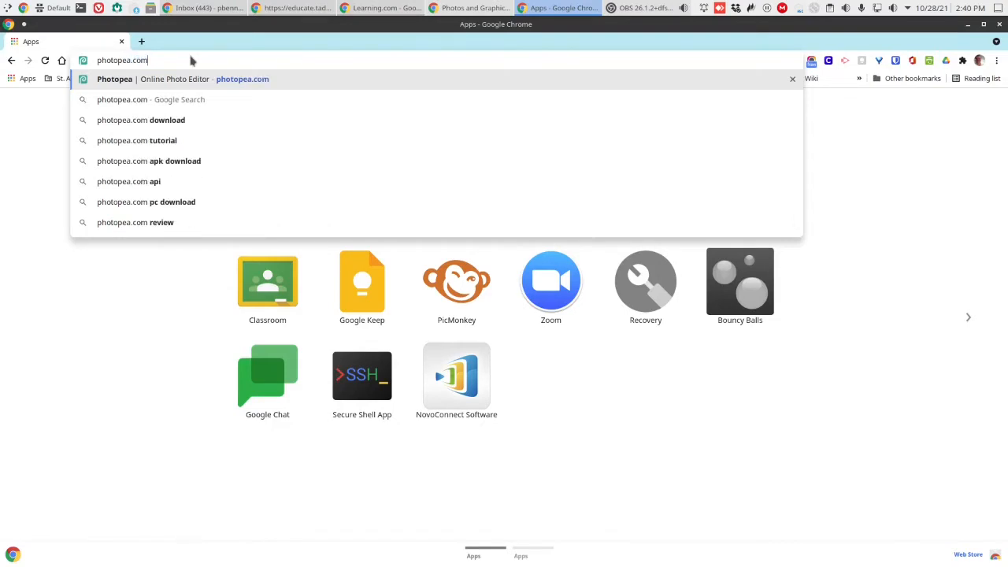
pyautogui.press('Return')
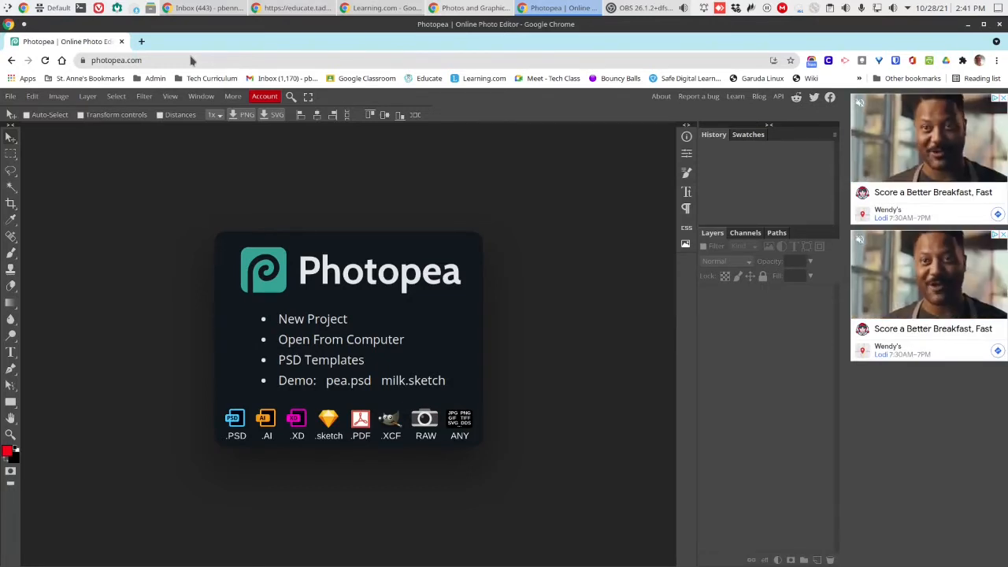
pyautogui.click(32, 96)
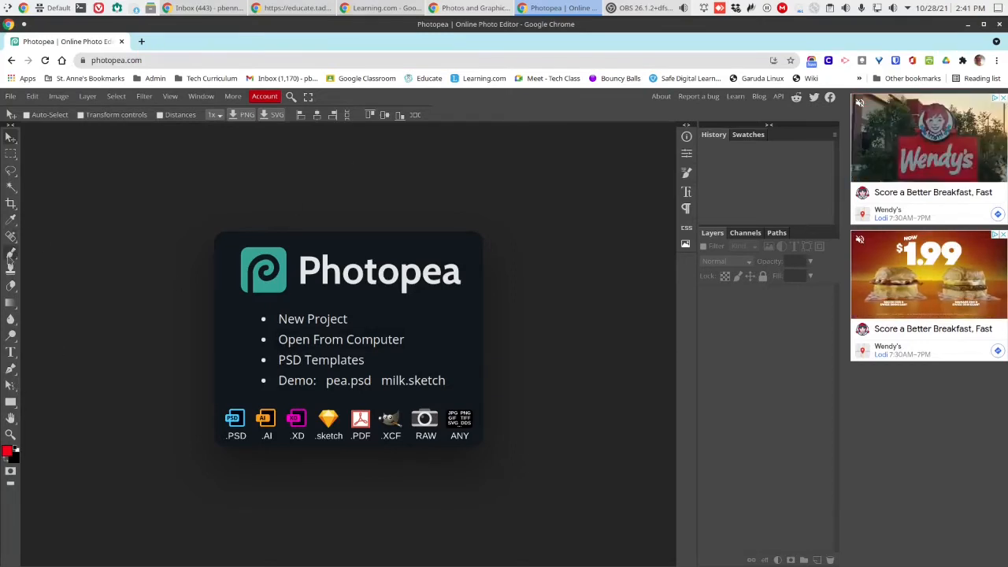
pyautogui.click(10, 254)
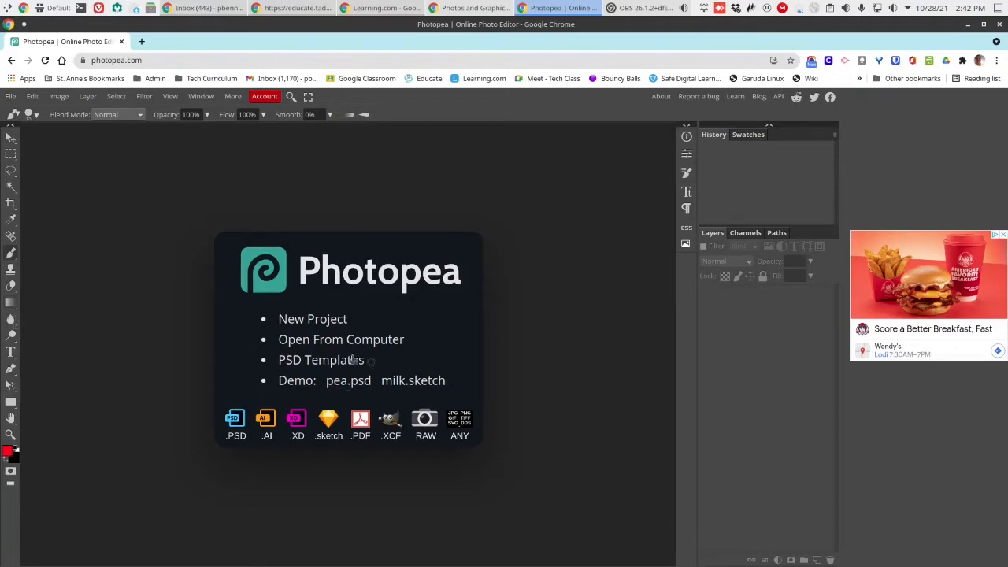
# Step: Open the image mrb greenscreen.jpg from the computer
pyautogui.click(10, 96)
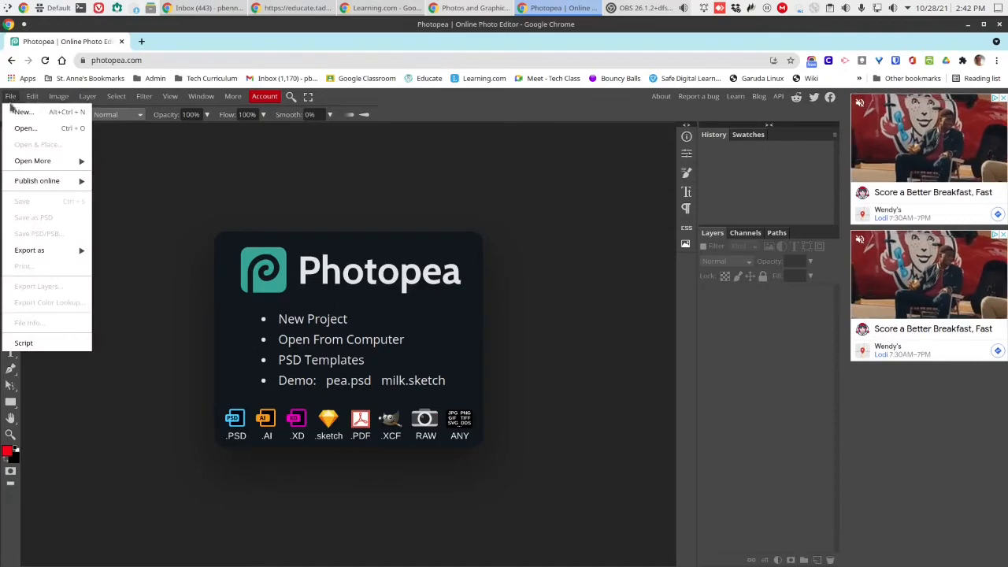
pyautogui.click(351, 309)
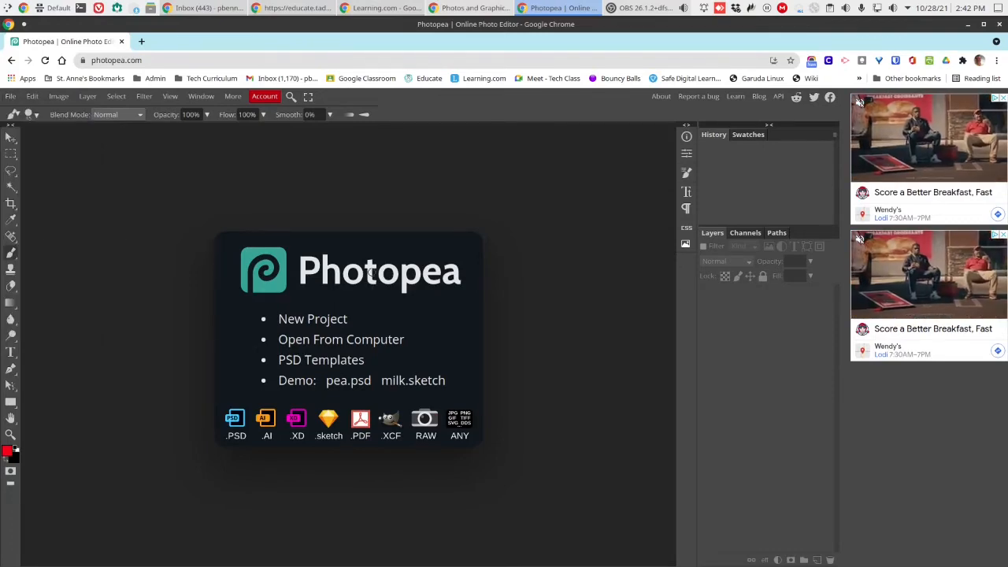
pyautogui.click(308, 342)
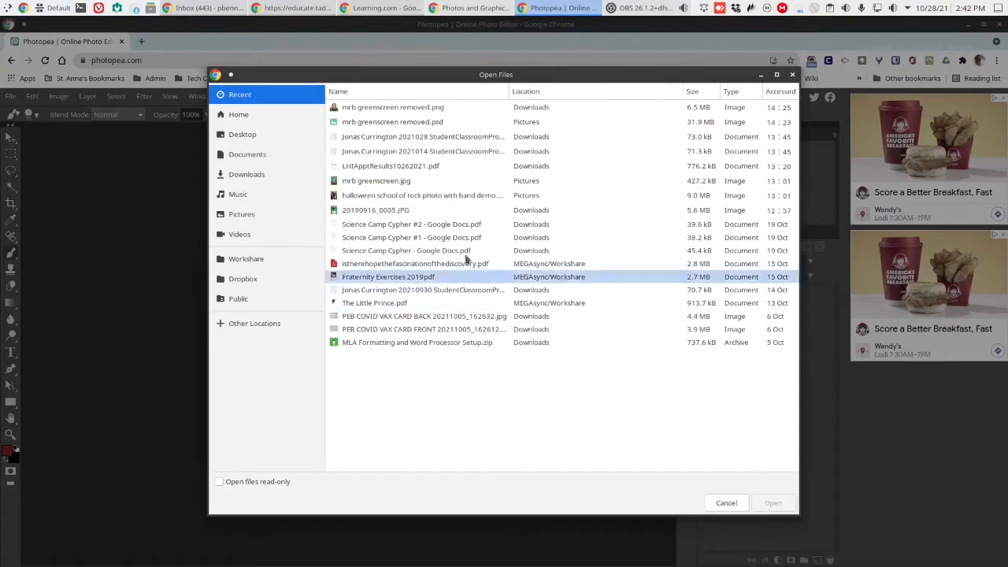
pyautogui.doubleClick(405, 183)
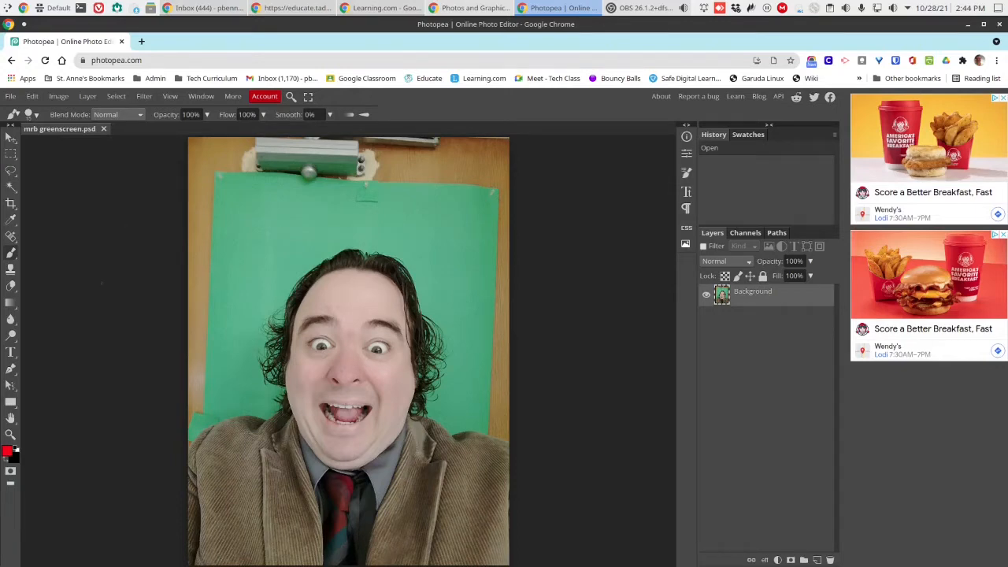
# Step: Crop away the photo's upper part down to just above the hair, keeping the full width
pyautogui.click(10, 207)
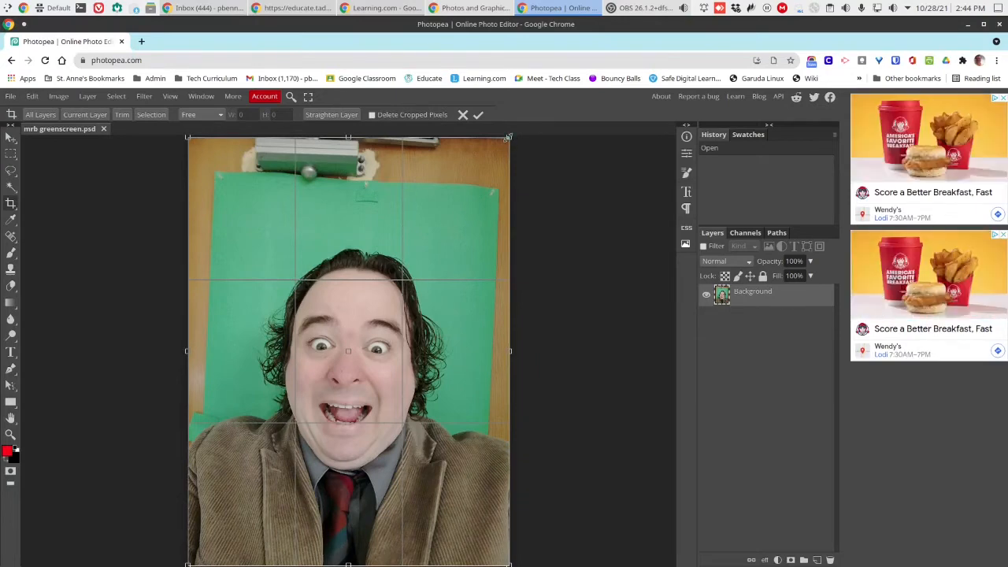
pyautogui.moveTo(509, 137); pyautogui.dragTo(508, 243)
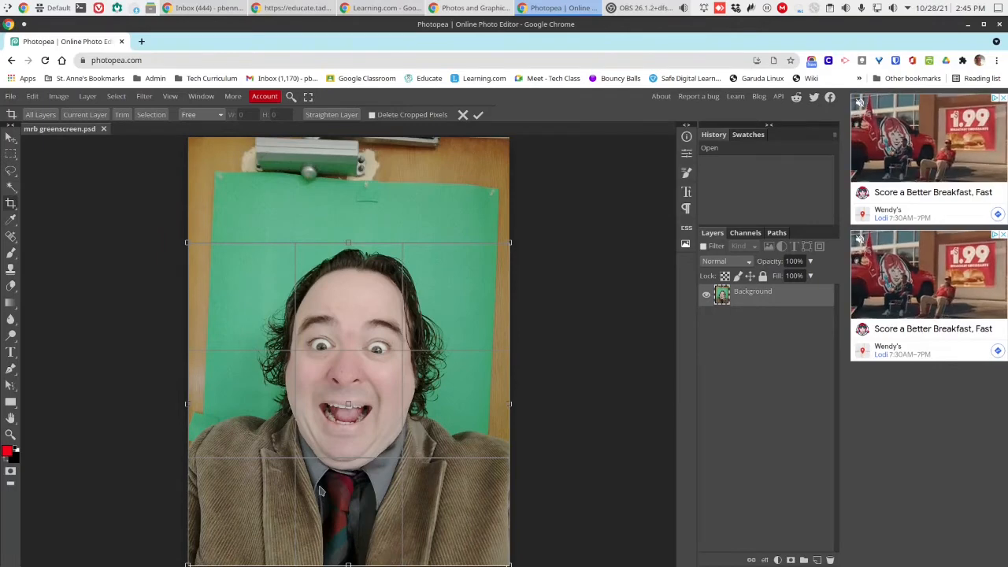
pyautogui.press('Return')
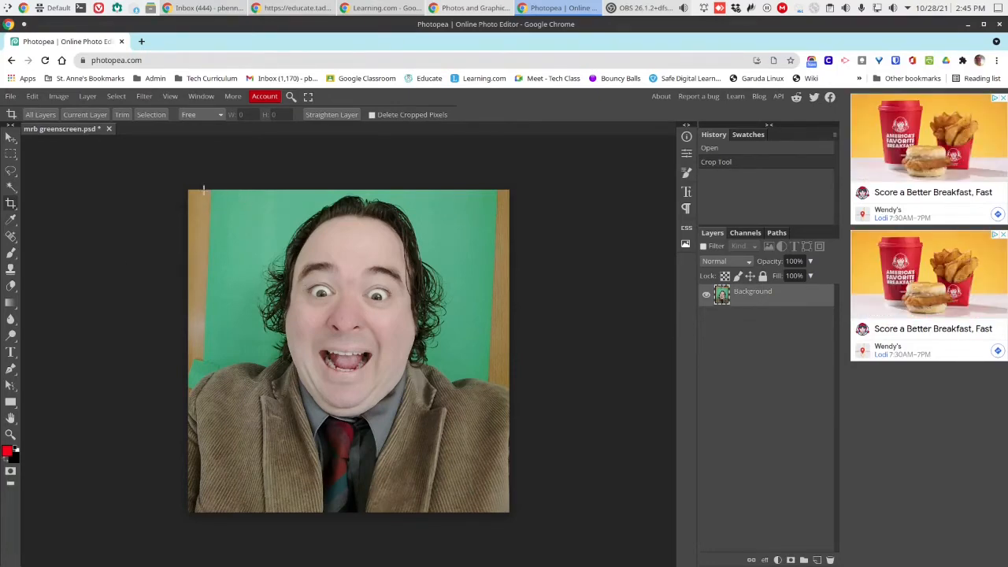
# Step: Select a rectangle of wood and green paper along the photo's left edge, above the shoulder, and delete it
pyautogui.click(11, 155)
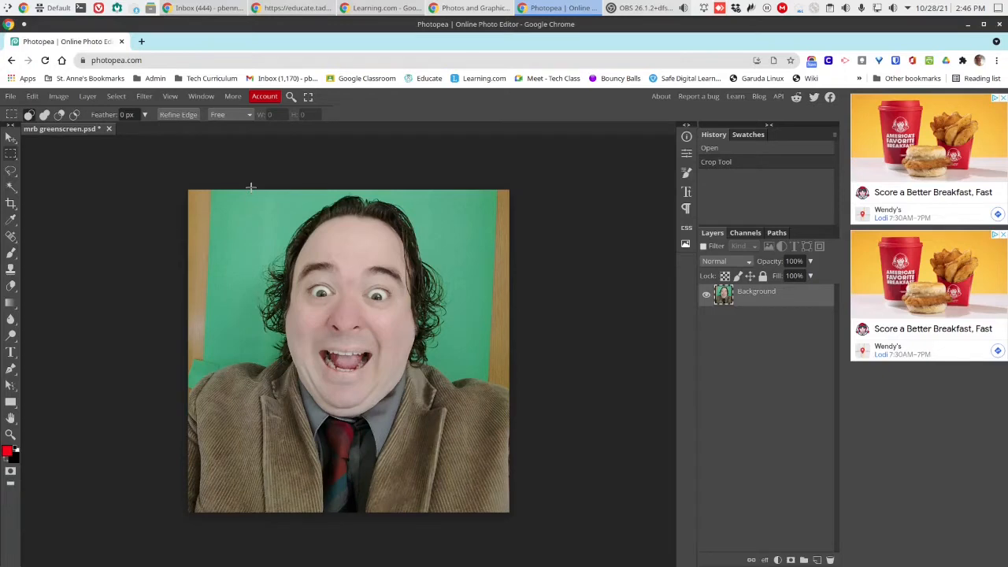
pyautogui.moveTo(250, 186); pyautogui.dragTo(182, 357)
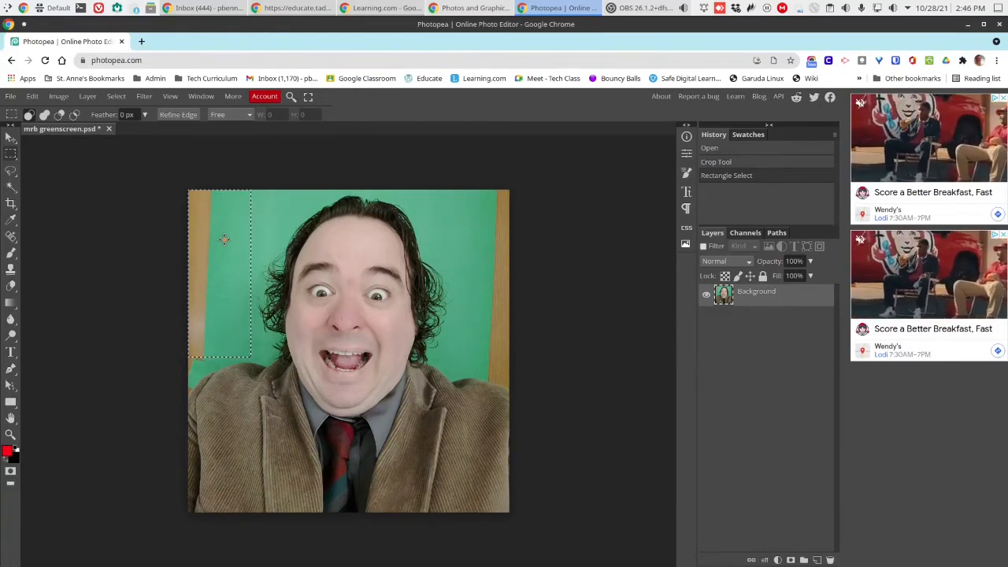
pyautogui.press('Delete')
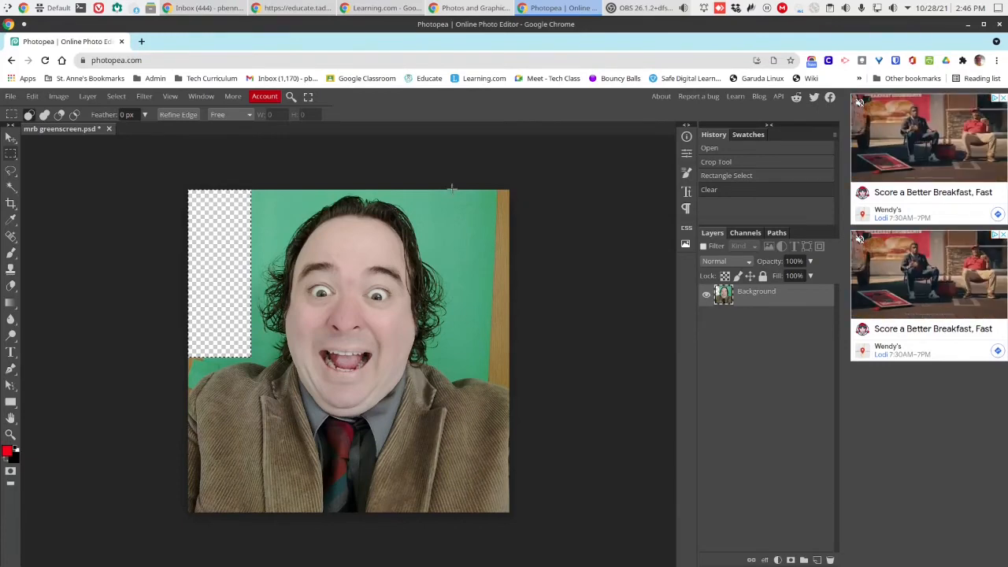
# Step: Delete a rectangle of background along the photo's right edge, above the shoulder, and clear the selection
pyautogui.moveTo(451, 192); pyautogui.dragTo(519, 373)
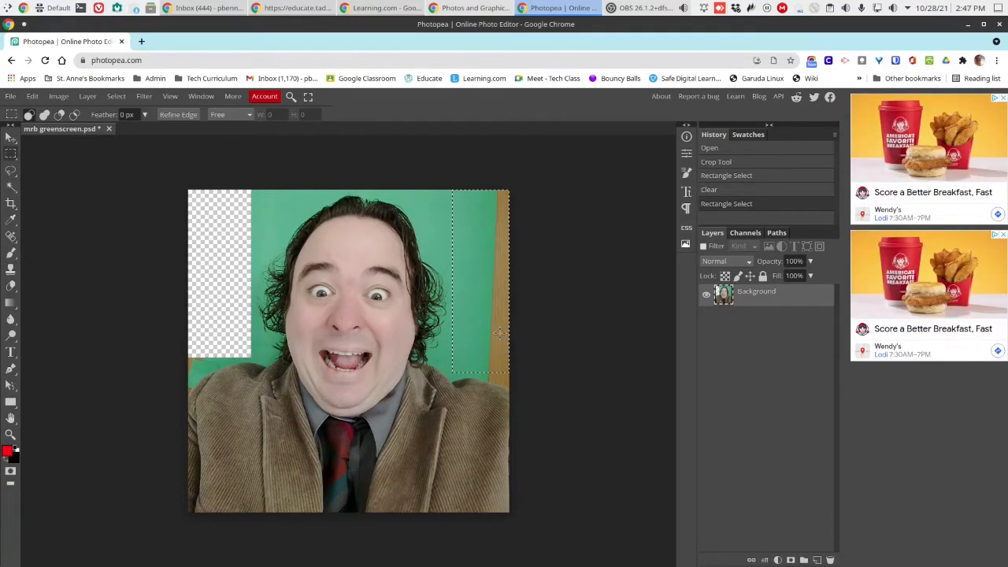
pyautogui.press('Delete')
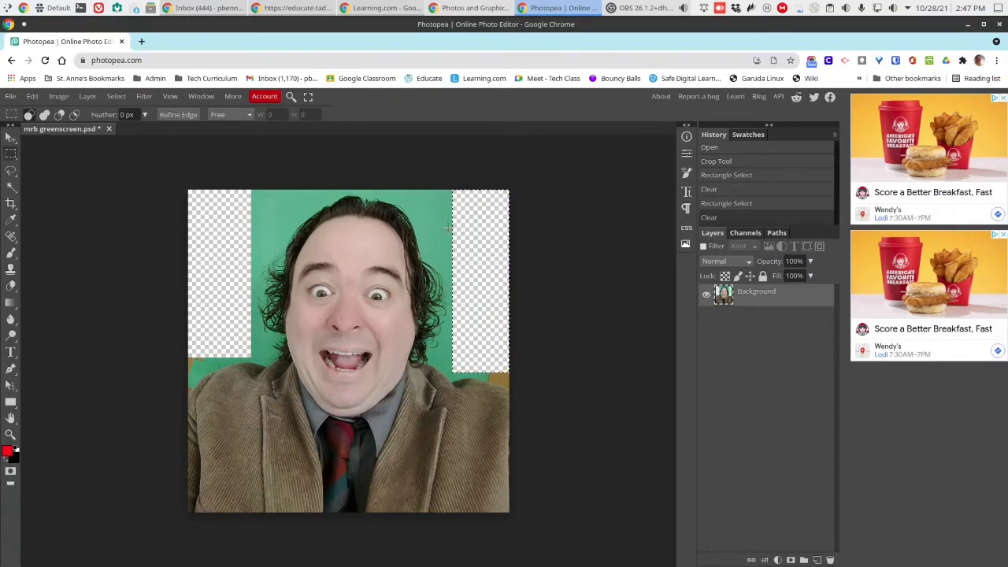
pyautogui.hotkey('ctrl', 'd')
pyautogui.hotkey('ctrl', 'd')
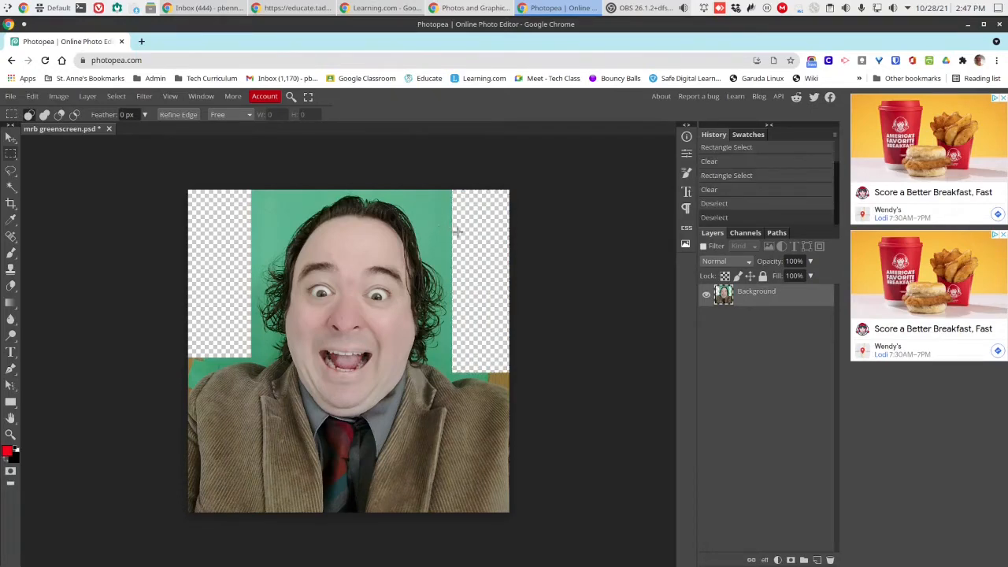
# Step: Delete small rectangles of green background on both sides of the hair's top, the left one about 372 by 337 px
pyautogui.moveTo(457, 232); pyautogui.dragTo(422, 188)
pyautogui.press('Delete')
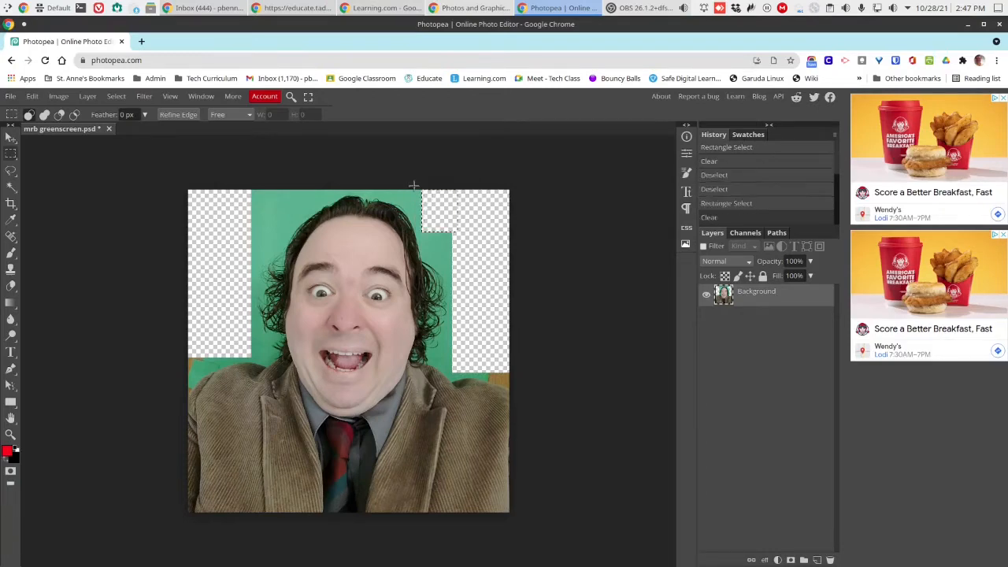
pyautogui.moveTo(283, 188); pyautogui.dragTo(235, 238)
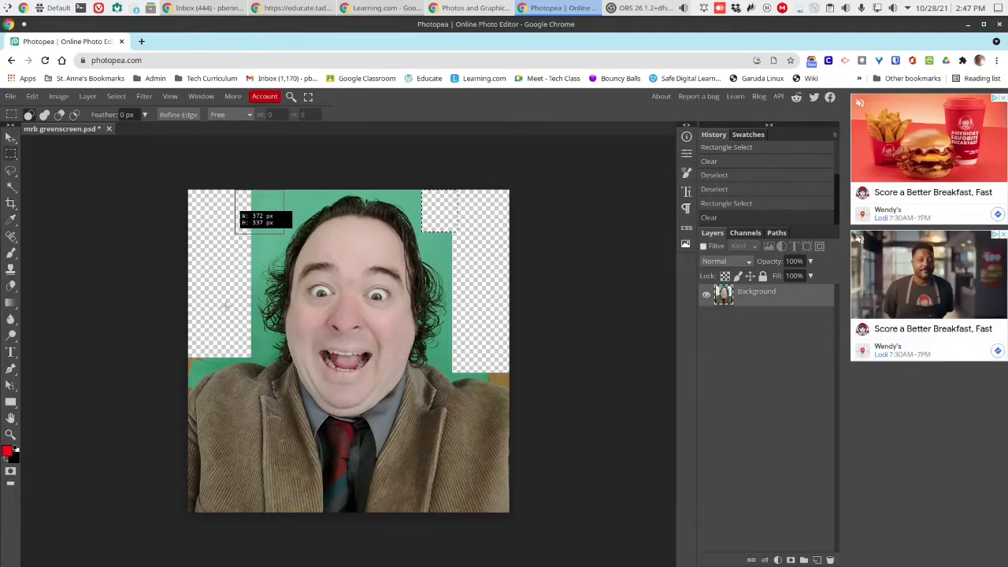
pyautogui.press('Delete')
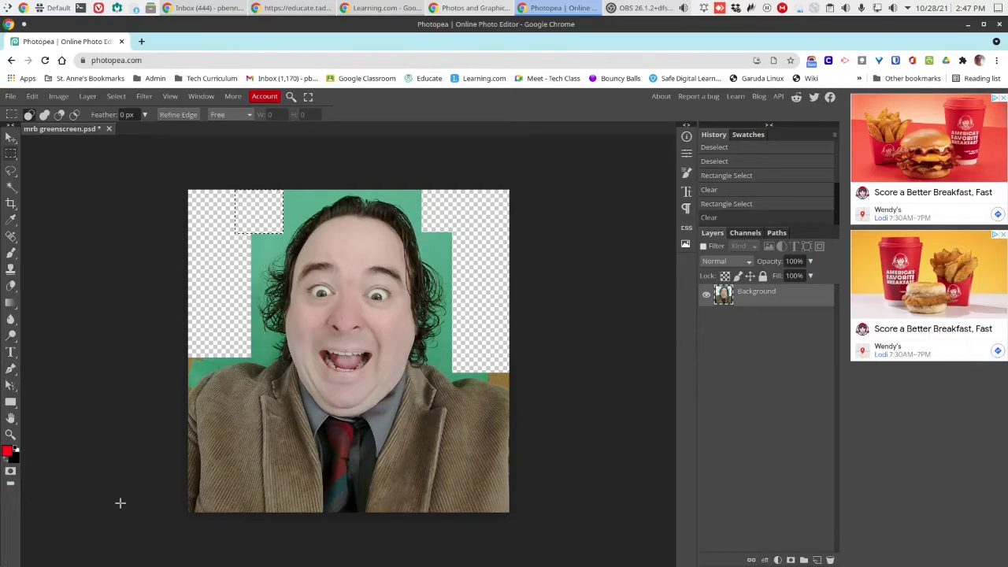
# Step: Zoom in one level on the portrait and clear the remaining rectangular selection
pyautogui.click(169, 97)
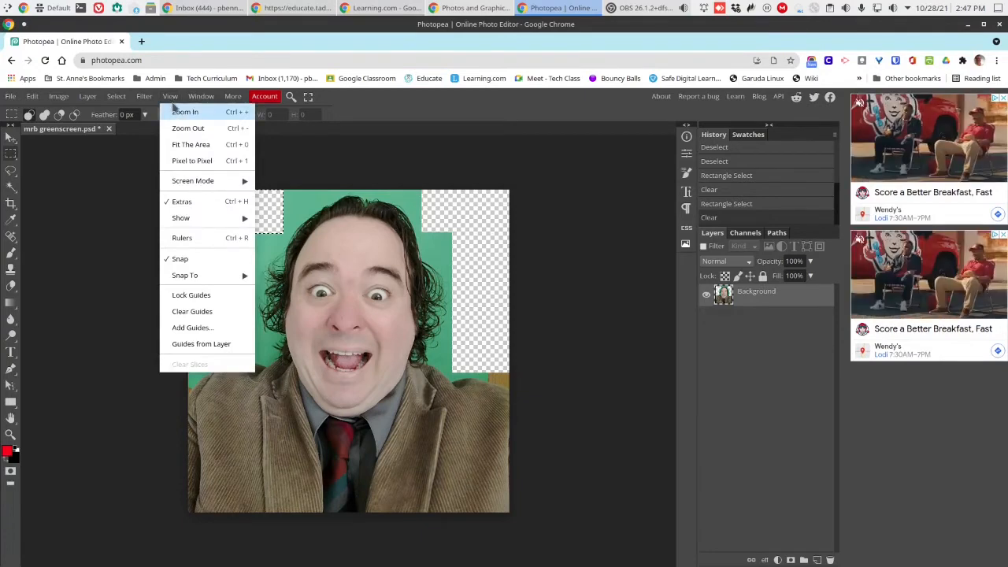
pyautogui.click(177, 111)
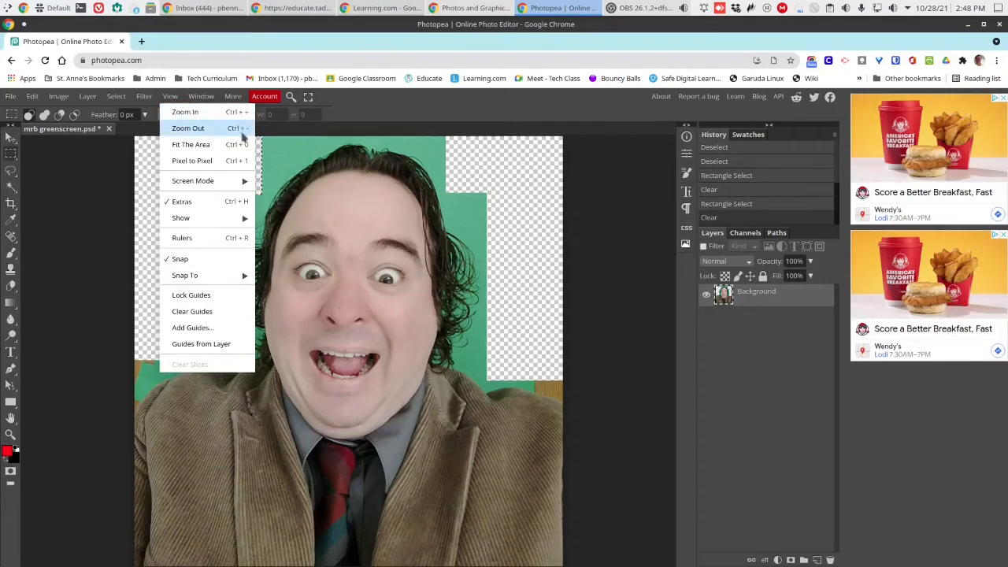
pyautogui.click(516, 174)
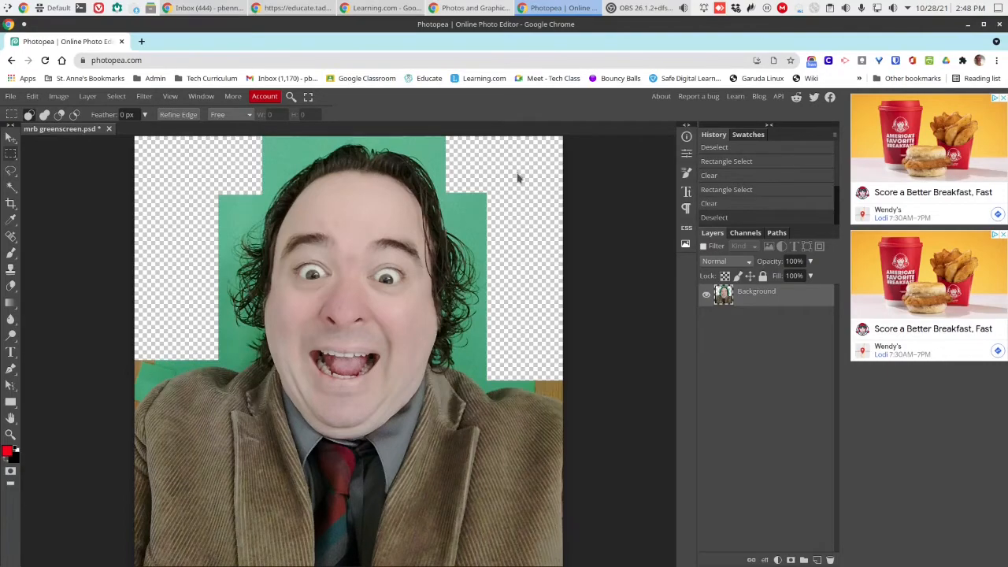
# Step: Examine the face and the hair edges at several zoom levels, then fit the image back into the view
pyautogui.hotkey('ctrl', '+')
pyautogui.hotkey('ctrl', '+')
pyautogui.hotkey('ctrl', '+')
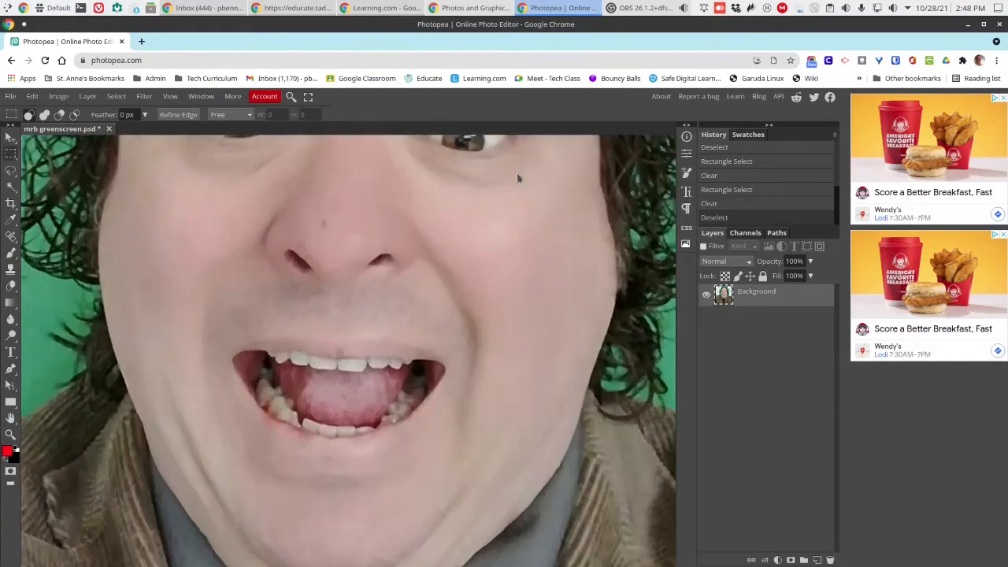
pyautogui.hotkey('ctrl', '-')
pyautogui.hotkey('ctrl', '-')
pyautogui.hotkey('ctrl', '-')
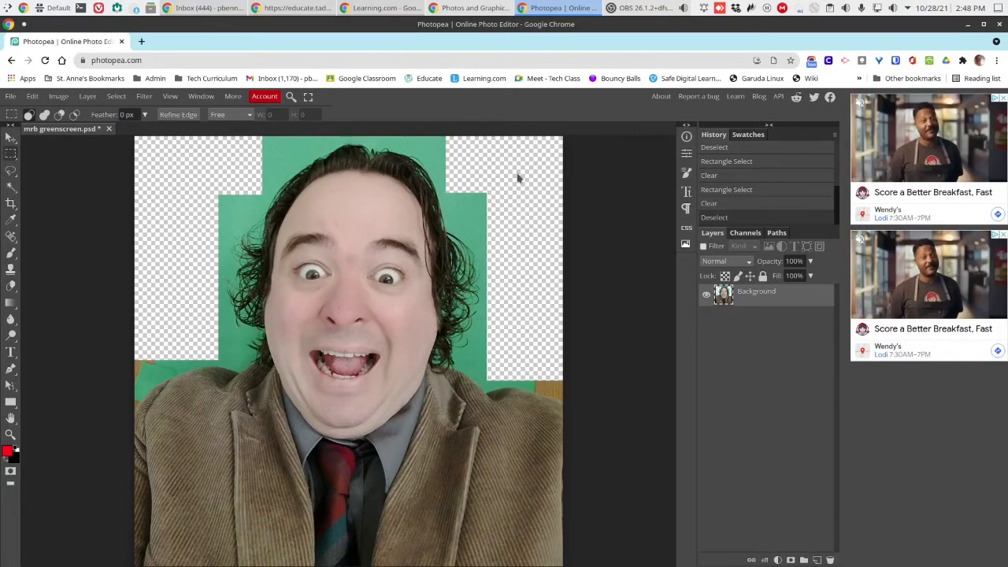
pyautogui.hotkey('ctrl', '+')
pyautogui.hotkey('ctrl', '+')
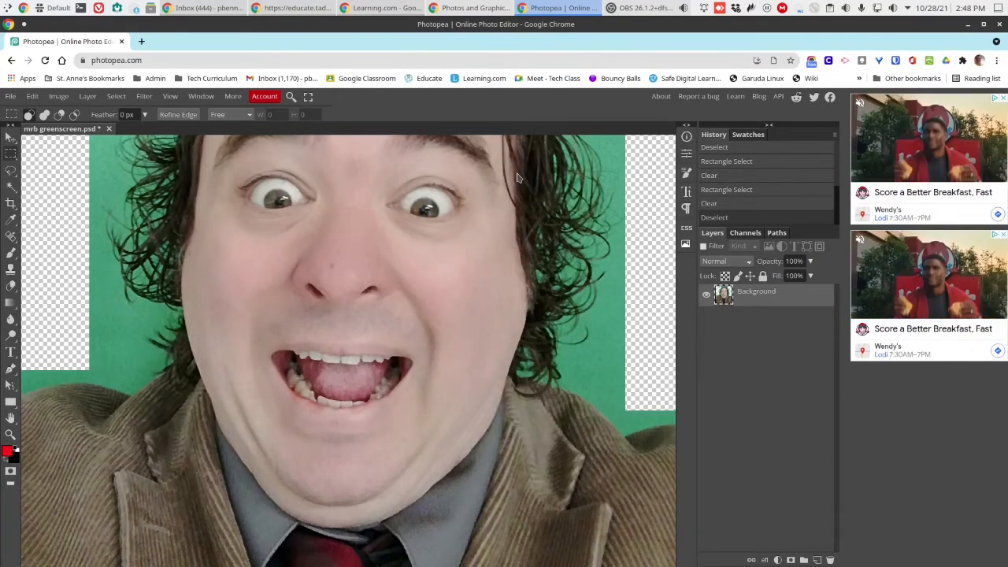
pyautogui.hotkey('ctrl', '+')
pyautogui.hotkey('ctrl', '+')
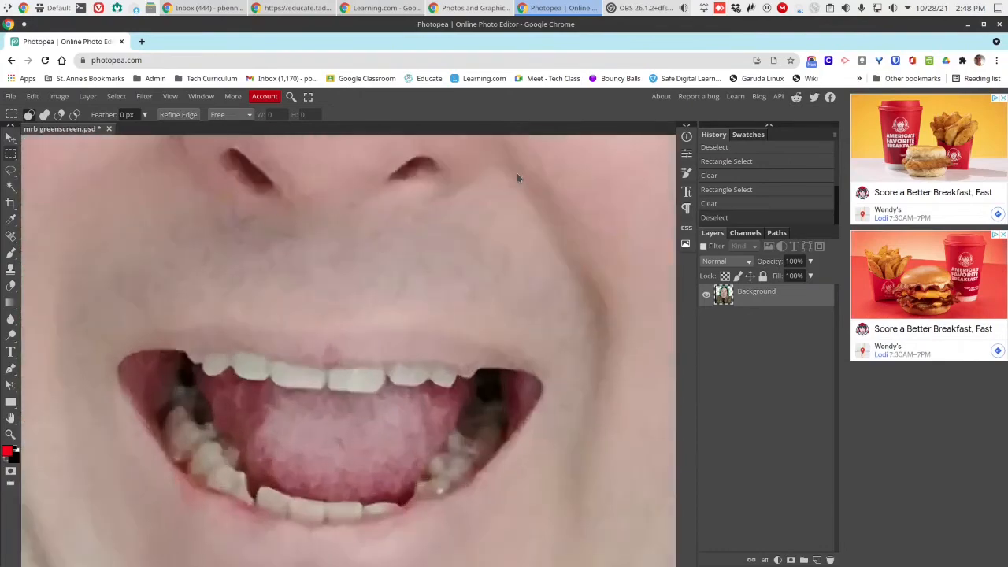
pyautogui.hotkey('ctrl', '-')
pyautogui.hotkey('ctrl', '0')
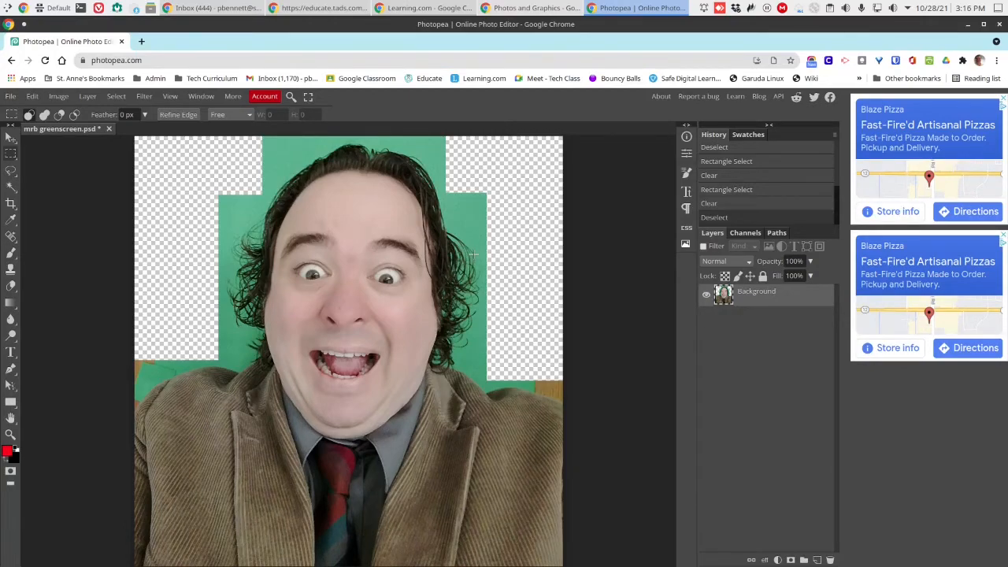
# Step: Examine the hair and jacket edges beside the face at several zoom levels, ending with the whole photo in view
pyautogui.scroll(5, 473, 259)
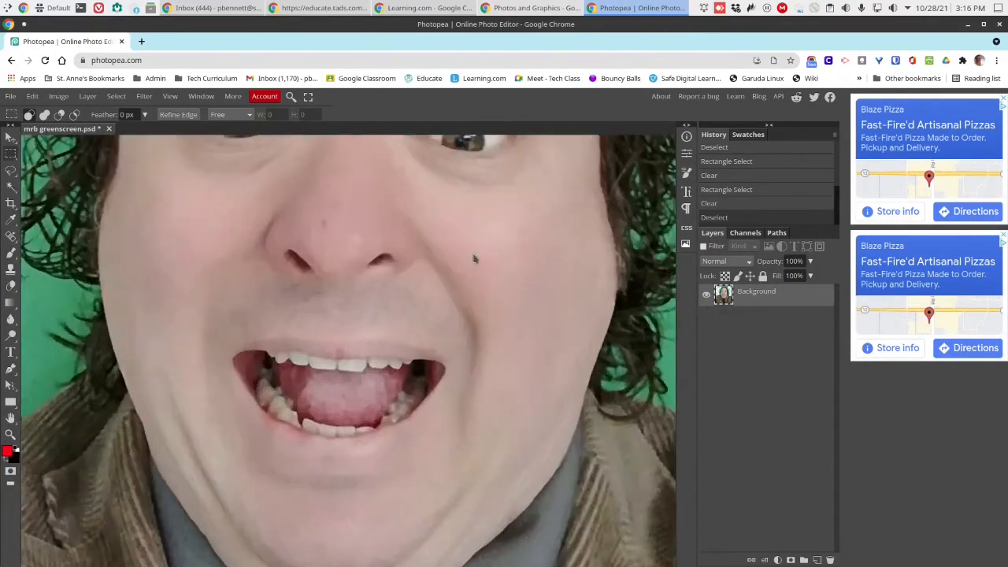
pyautogui.click(10, 417)
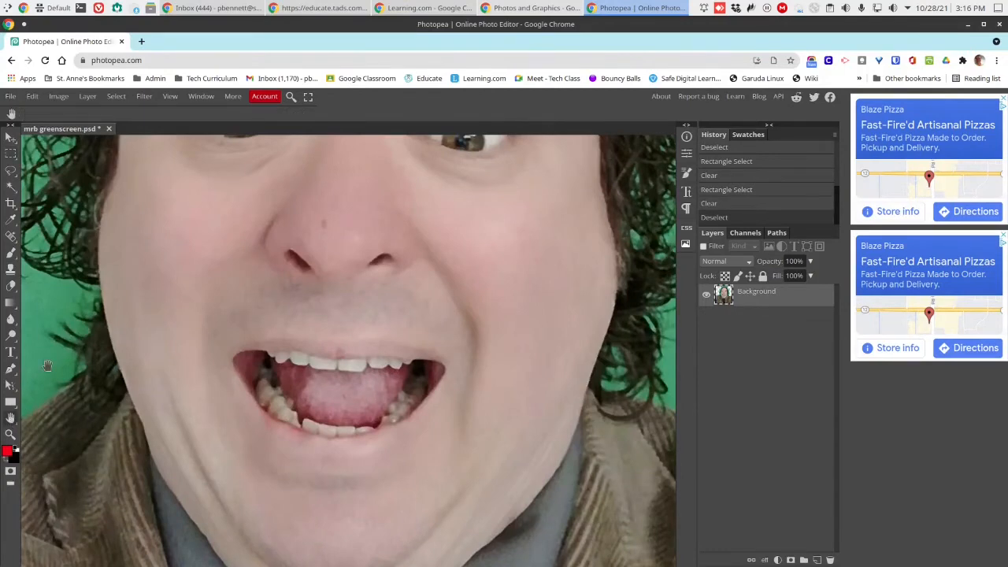
pyautogui.moveTo(32, 390); pyautogui.dragTo(202, 383)
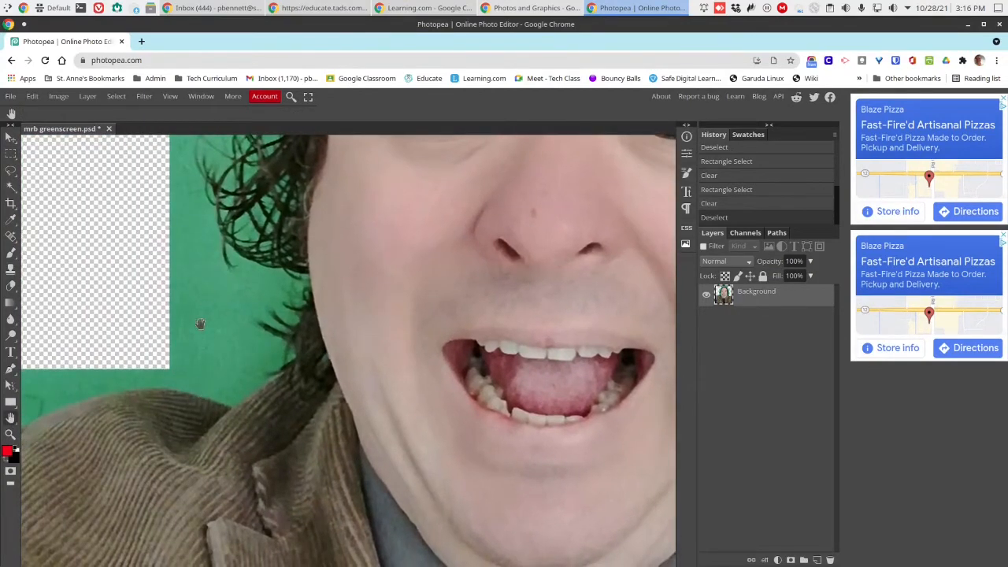
pyautogui.scroll(5, 201, 323)
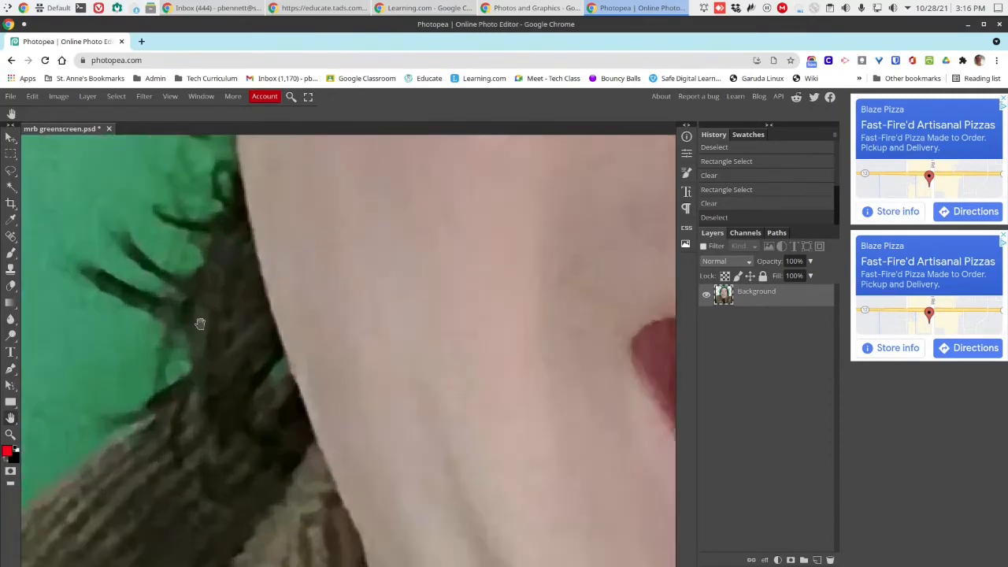
pyautogui.scroll(-4, 561, 368)
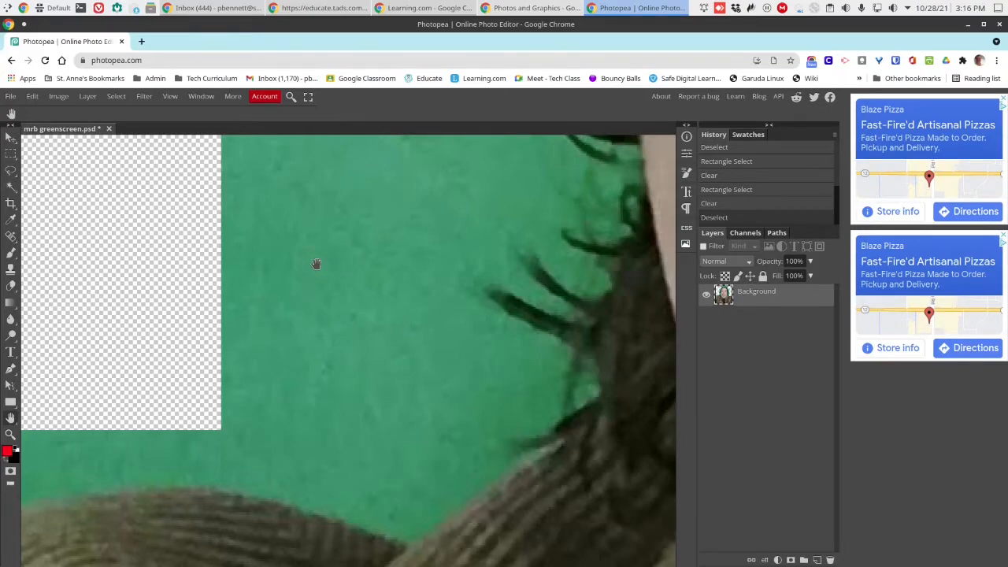
pyautogui.scroll(-5, 317, 269)
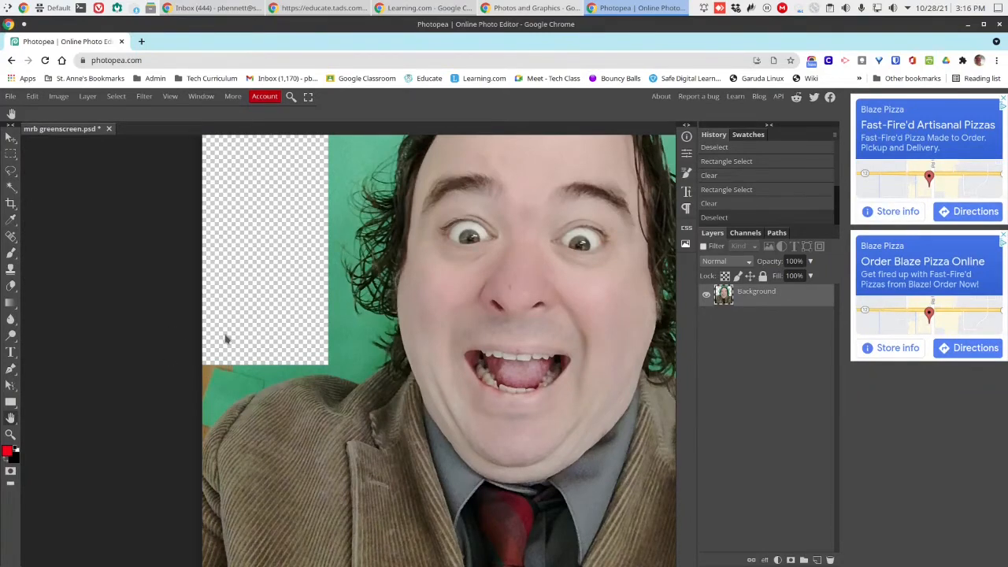
pyautogui.scroll(-3, 225, 338)
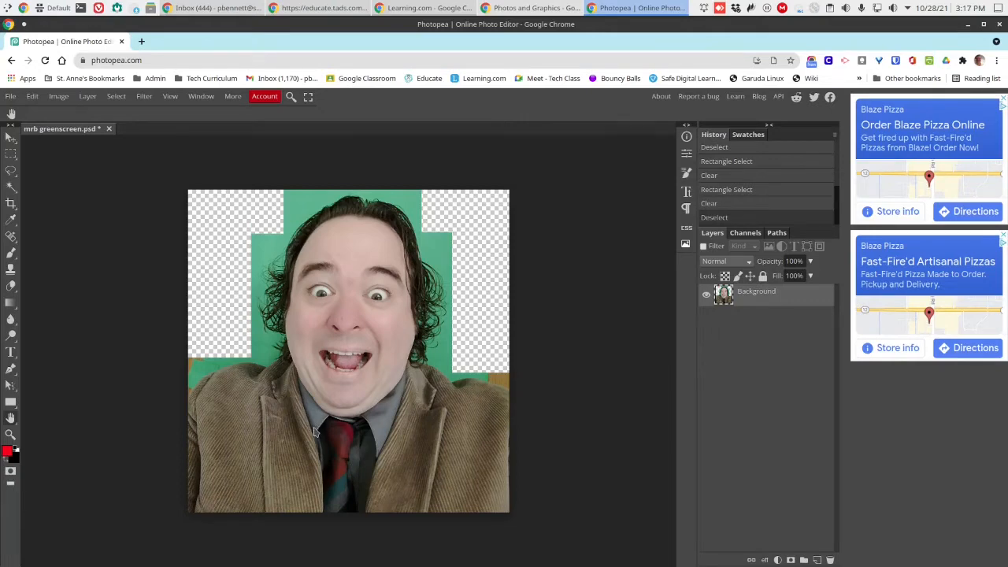
# Step: Examine the leftover wood and green background above the shoulder at the photo's left edge in close-up
pyautogui.hotkey('ctrl', '+')
pyautogui.hotkey('ctrl', '+')
pyautogui.hotkey('ctrl', '+')
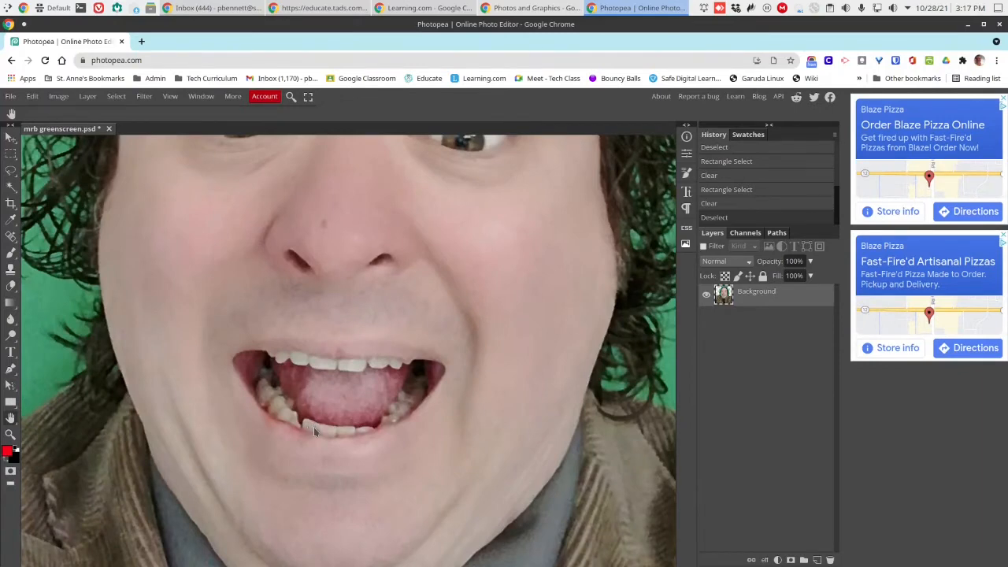
pyautogui.hotkey('ctrl', '+')
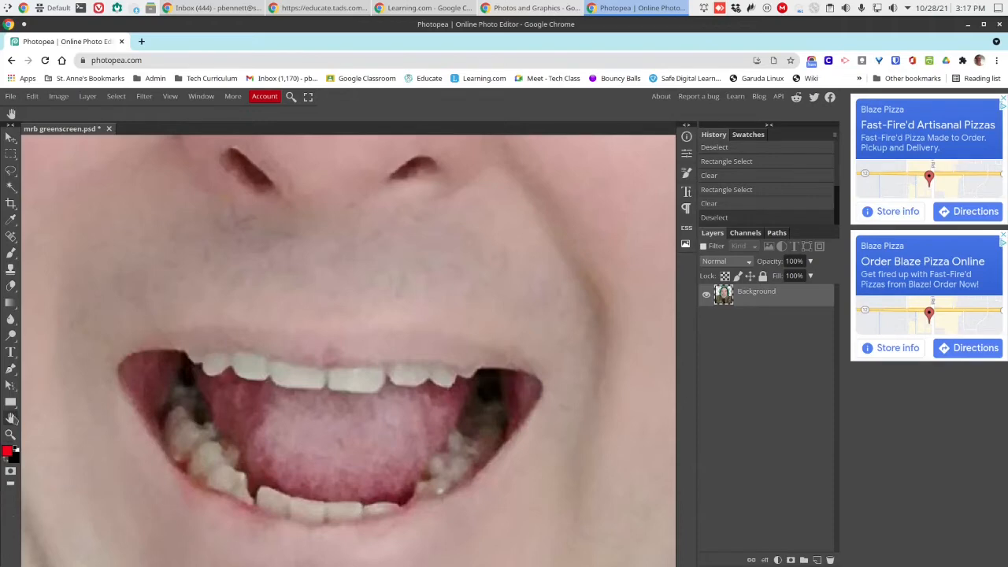
pyautogui.moveTo(118, 389); pyautogui.dragTo(529, 366)
pyautogui.moveTo(89, 353); pyautogui.dragTo(433, 354)
pyautogui.moveTo(91, 334); pyautogui.dragTo(326, 358)
pyautogui.moveTo(24, 441); pyautogui.dragTo(131, 368)
pyautogui.scroll(2, 130, 379)
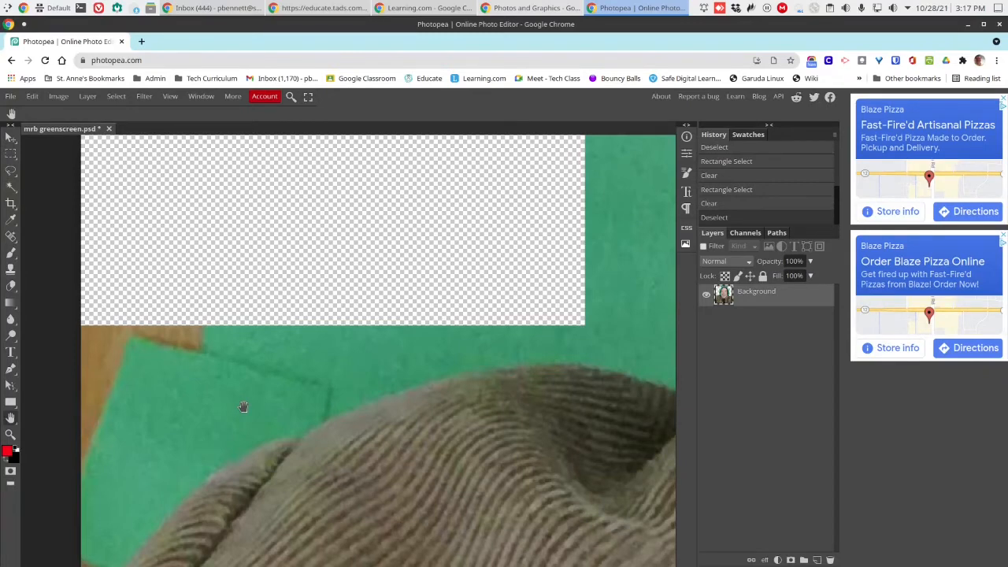
pyautogui.hscroll(5, 497, 335)
pyautogui.scroll(-2, 497, 336)
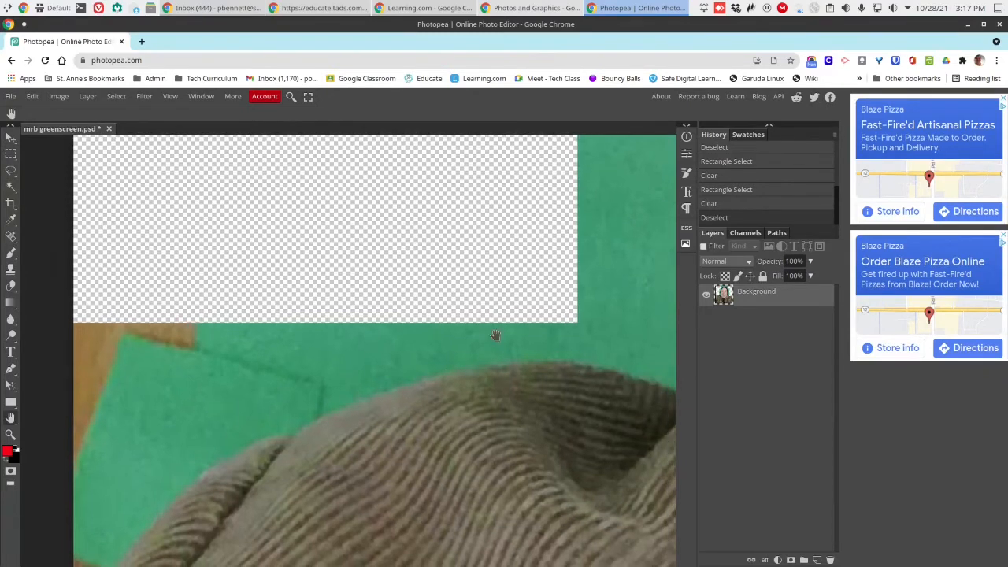
pyautogui.hscroll(6, 234, 348)
pyautogui.hscroll(-5, 536, 349)
pyautogui.scroll(-2, 535, 349)
pyautogui.hscroll(-6, 576, 364)
pyautogui.scroll(3, 575, 365)
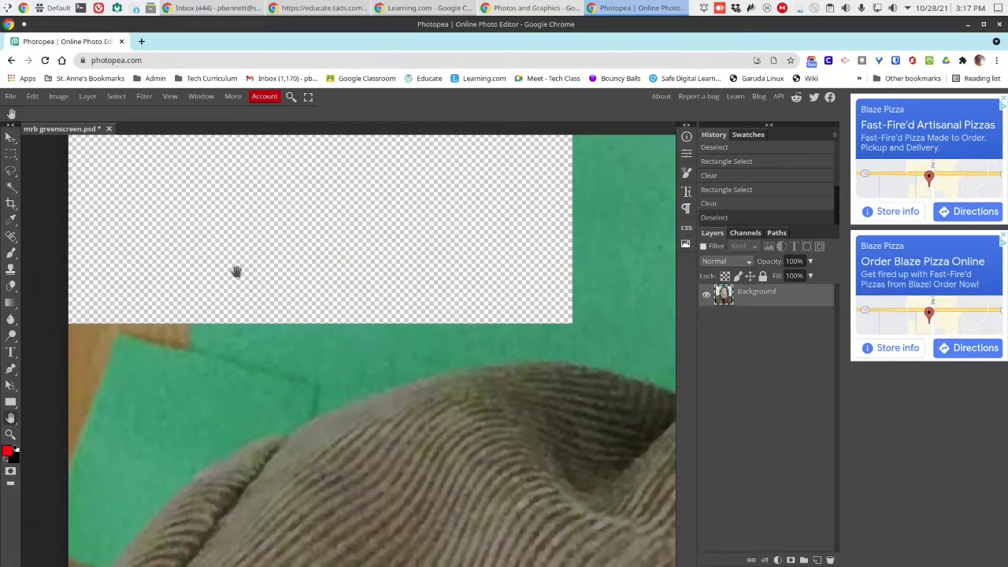
pyautogui.hotkey('ctrl', '-')
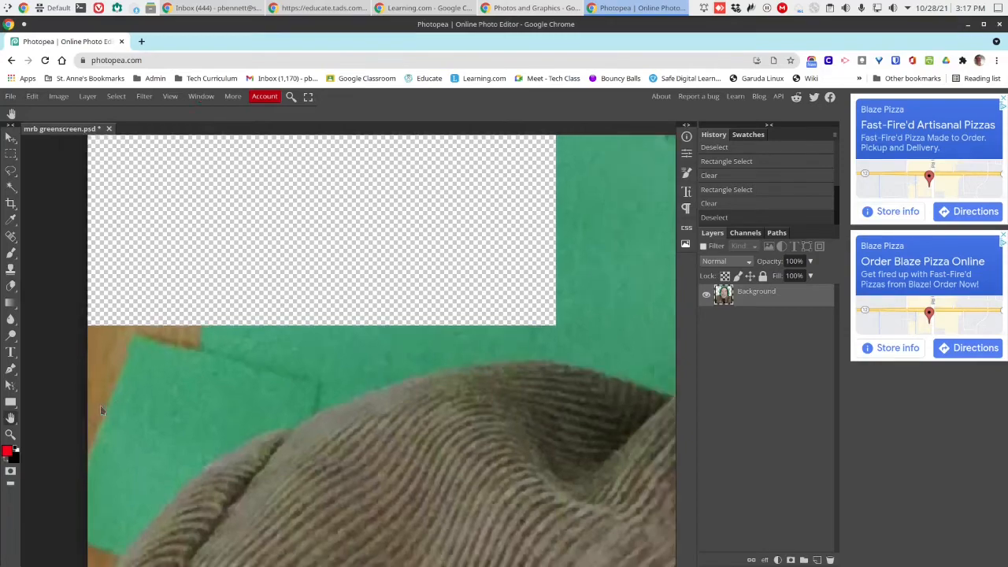
pyautogui.hotkey('ctrl', '+')
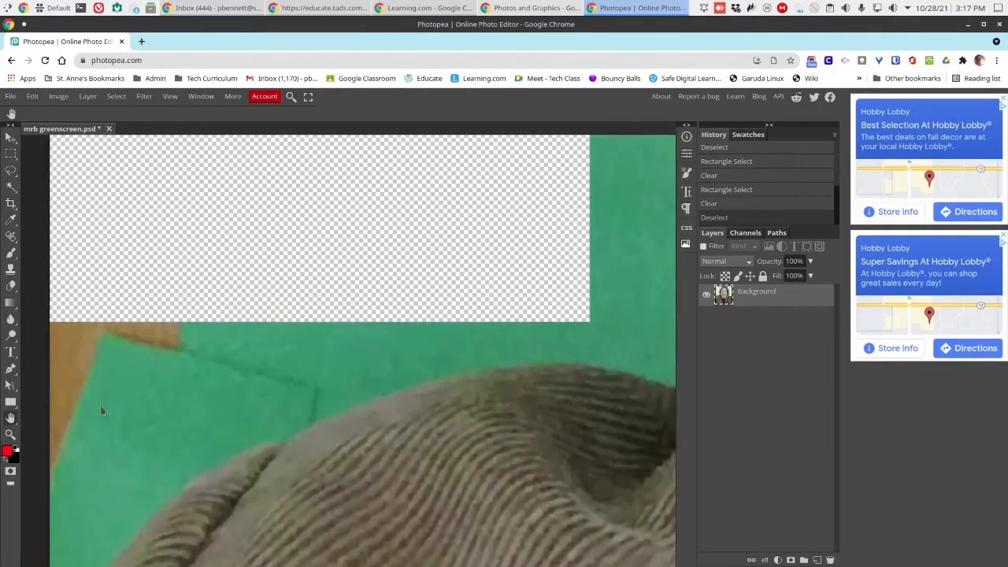
pyautogui.hotkey('ctrl', '-')
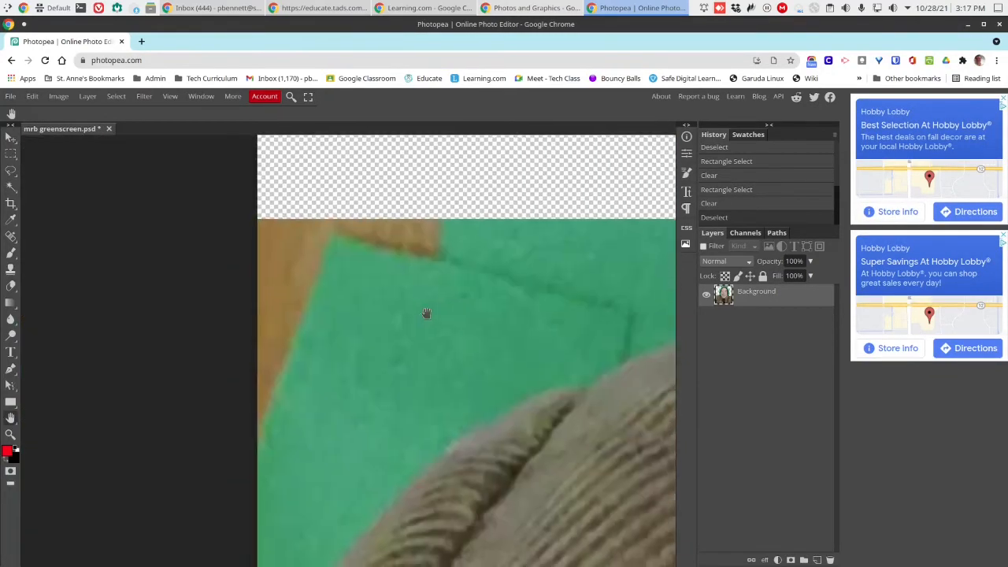
pyautogui.click(10, 170)
pyautogui.moveTo(471, 191); pyautogui.dragTo(225, 447)
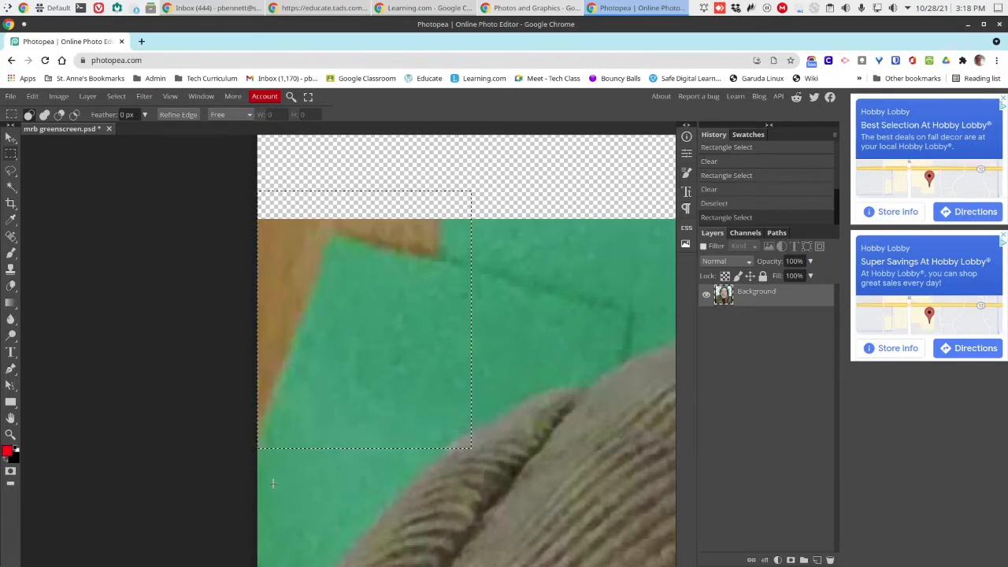
pyautogui.click(116, 96)
pyautogui.click(125, 126)
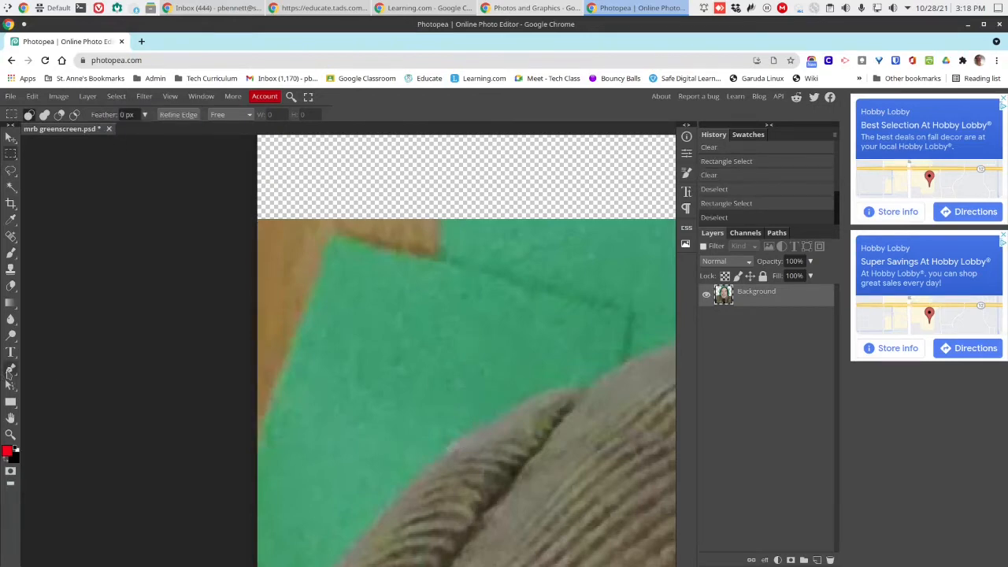
# Step: Delete two rectangles covering the wood strips above the left-hand shoulder, first the upper band and then the strip along the photo's edge
pyautogui.moveTo(465, 208); pyautogui.dragTo(247, 288)
pyautogui.press('Delete')
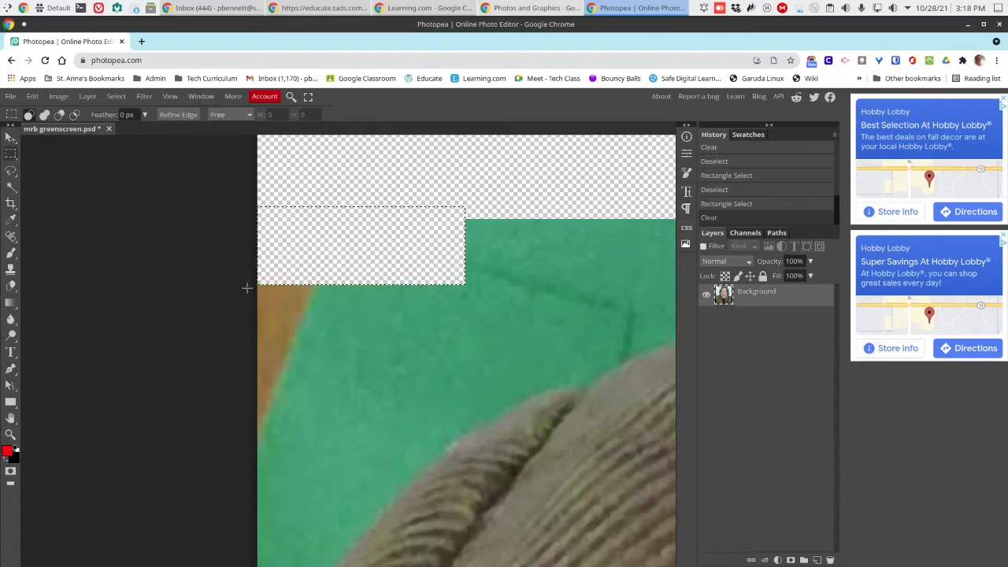
pyautogui.click(327, 332)
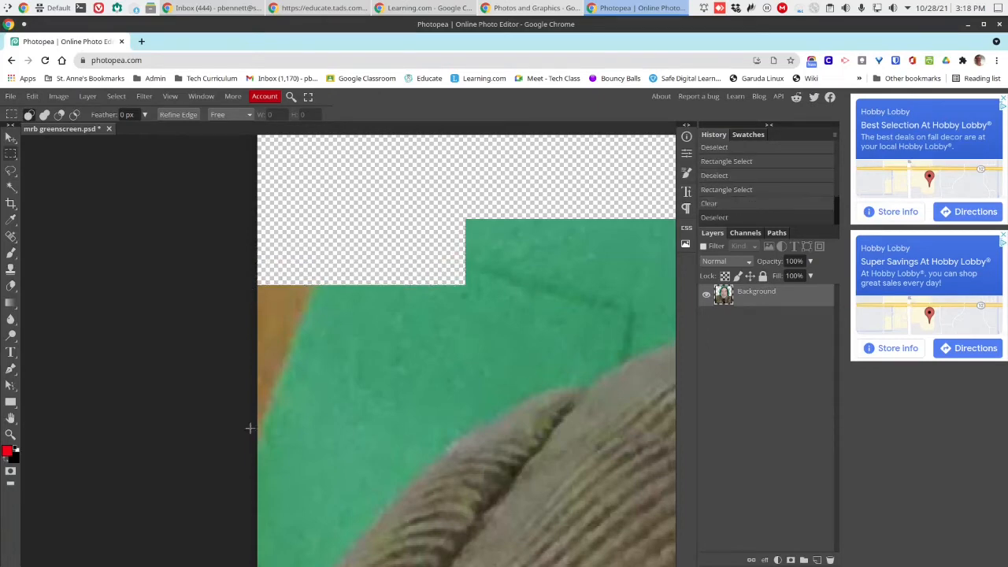
pyautogui.moveTo(248, 459); pyautogui.dragTo(331, 260)
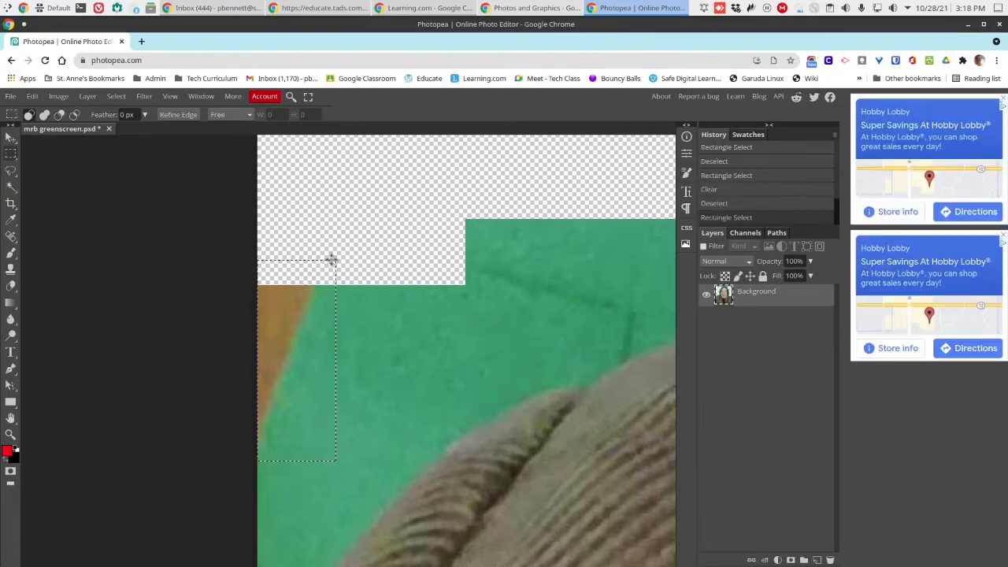
pyautogui.press('Delete')
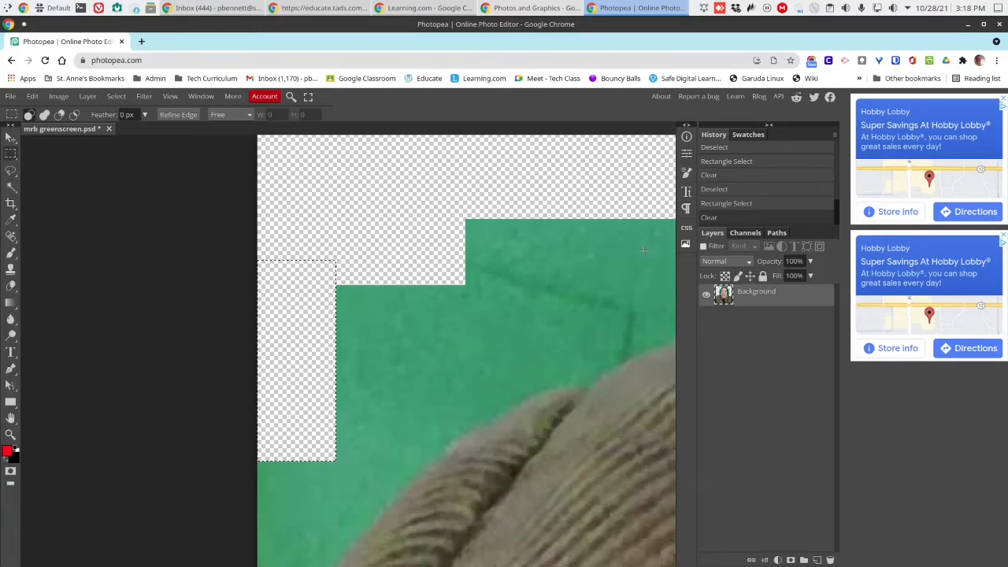
# Step: Examine the leftover wood and green background above the shoulder at the photo's right edge in close-up
pyautogui.click(10, 418)
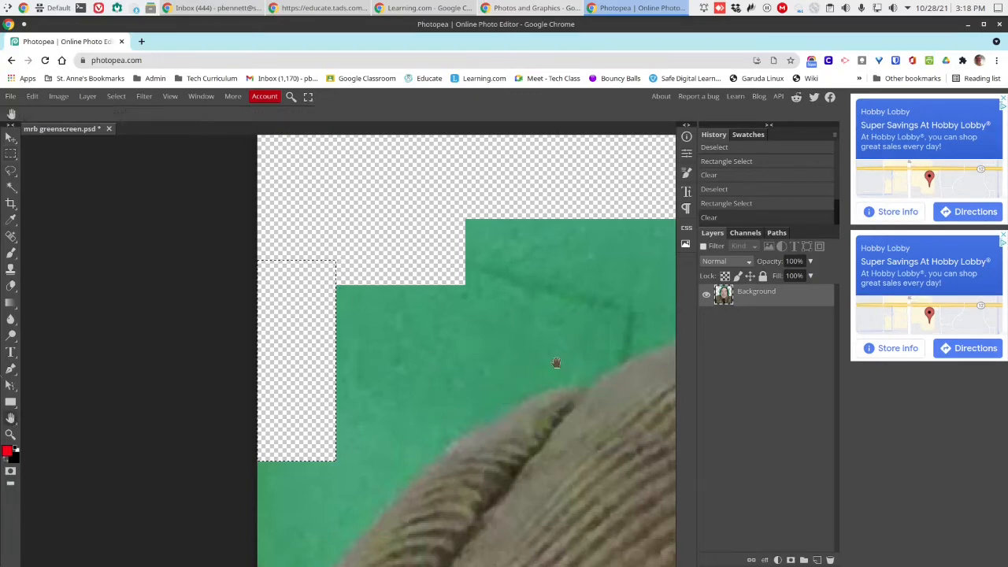
pyautogui.moveTo(566, 354); pyautogui.dragTo(45, 353)
pyautogui.moveTo(555, 286); pyautogui.dragTo(17, 279)
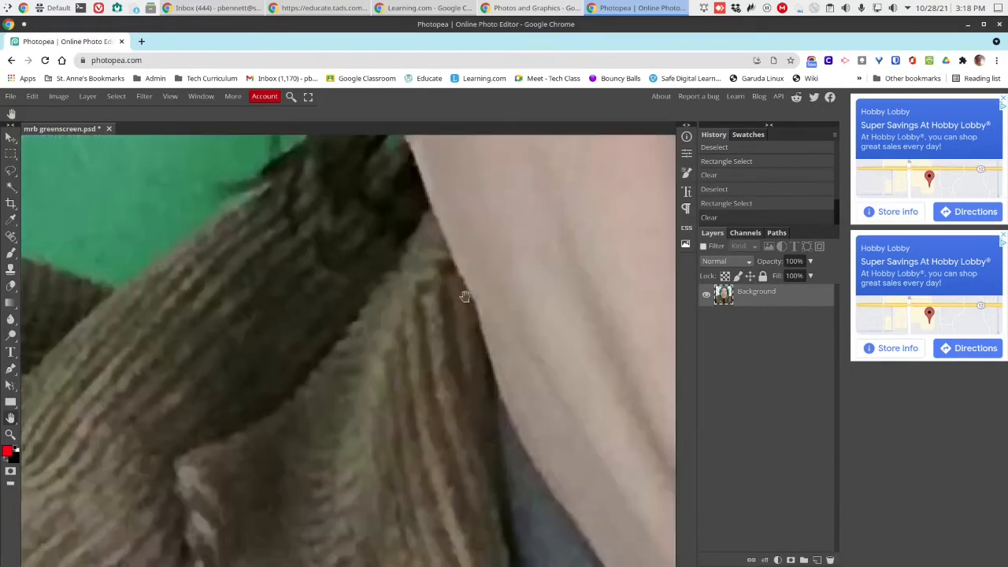
pyautogui.moveTo(466, 296); pyautogui.dragTo(3, 290)
pyautogui.moveTo(623, 277); pyautogui.dragTo(3, 203)
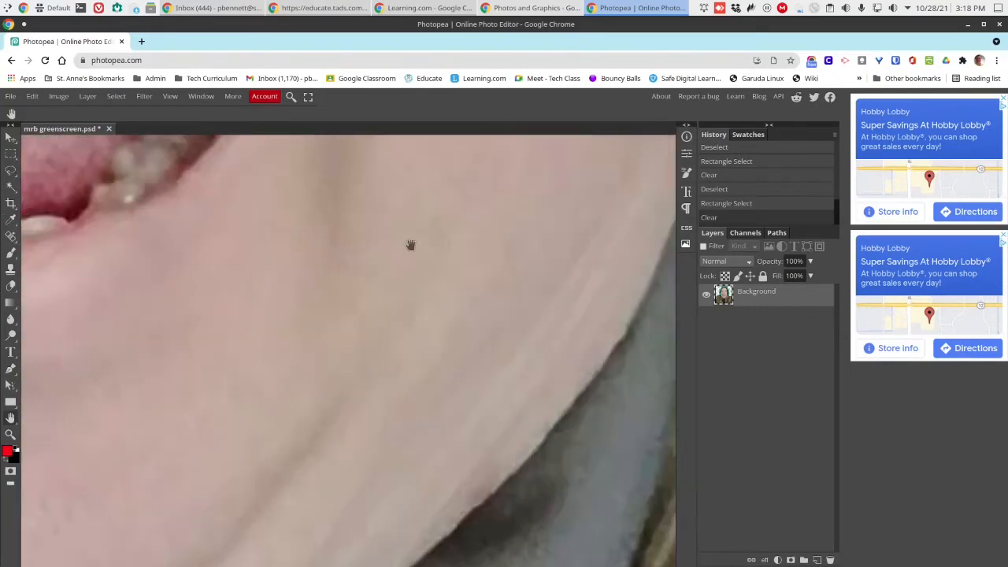
pyautogui.moveTo(614, 290); pyautogui.dragTo(5, 291)
pyautogui.moveTo(585, 246); pyautogui.dragTo(11, 155)
pyautogui.moveTo(546, 309); pyautogui.dragTo(2, 341)
pyautogui.moveTo(666, 266); pyautogui.dragTo(423, 273)
pyautogui.moveTo(558, 249); pyautogui.dragTo(428, 371)
pyautogui.moveTo(301, 398); pyautogui.dragTo(452, 367)
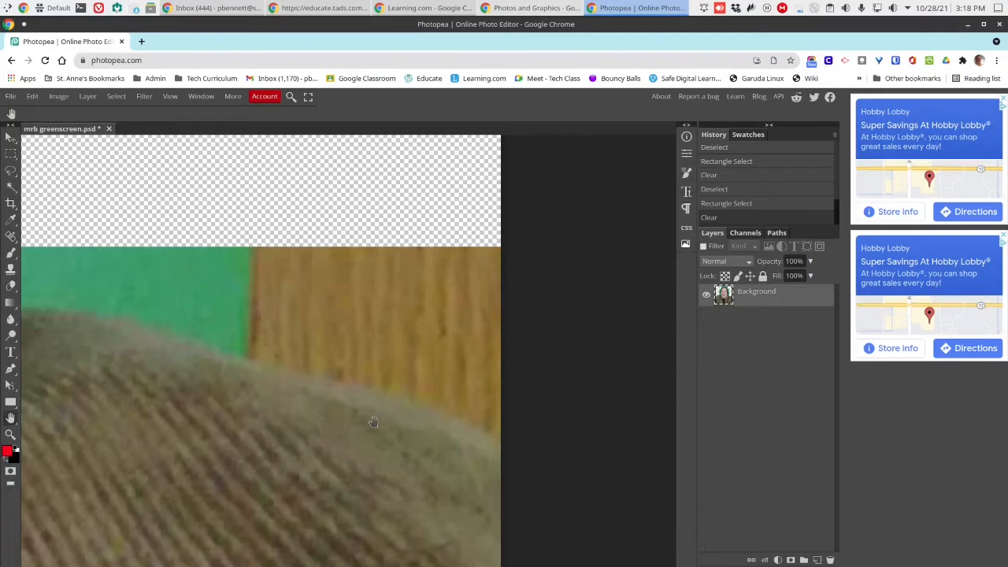
pyautogui.scroll(-3, 374, 421)
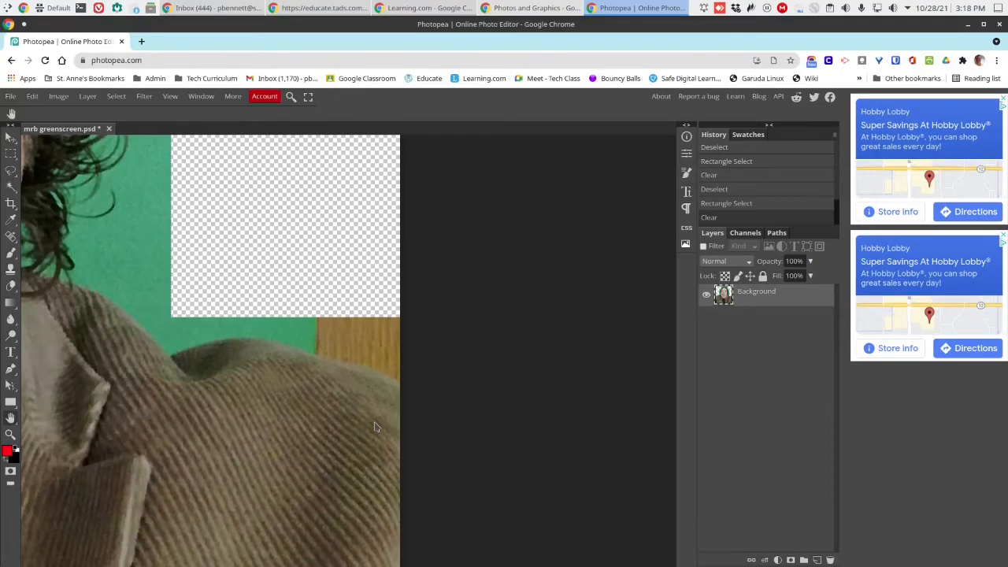
pyautogui.scroll(3, 375, 426)
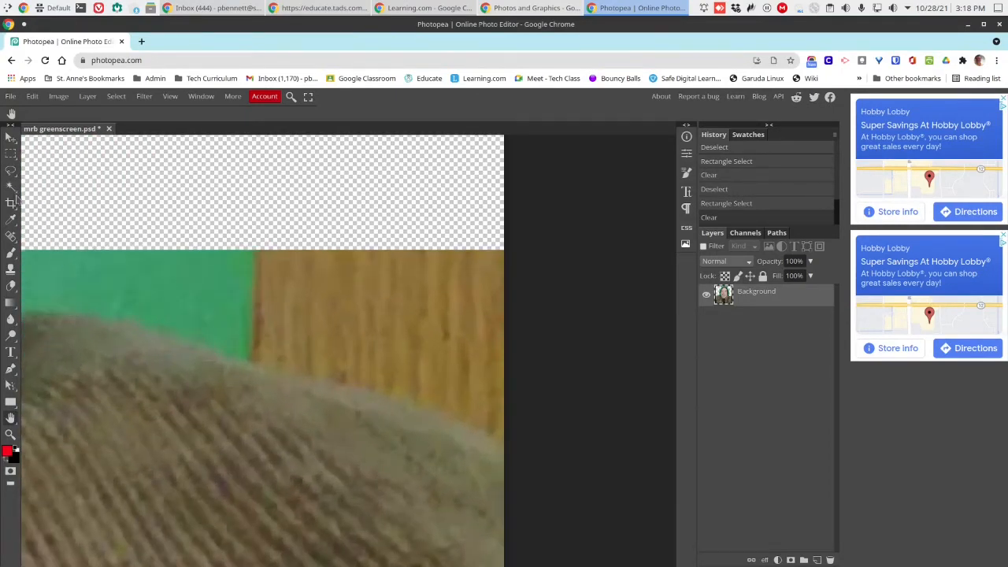
# Step: Try a Magic Wand selection of the wood patch above the right-hand shoulder with tolerance 9 and Contiguous off, and clear it
pyautogui.click(12, 188)
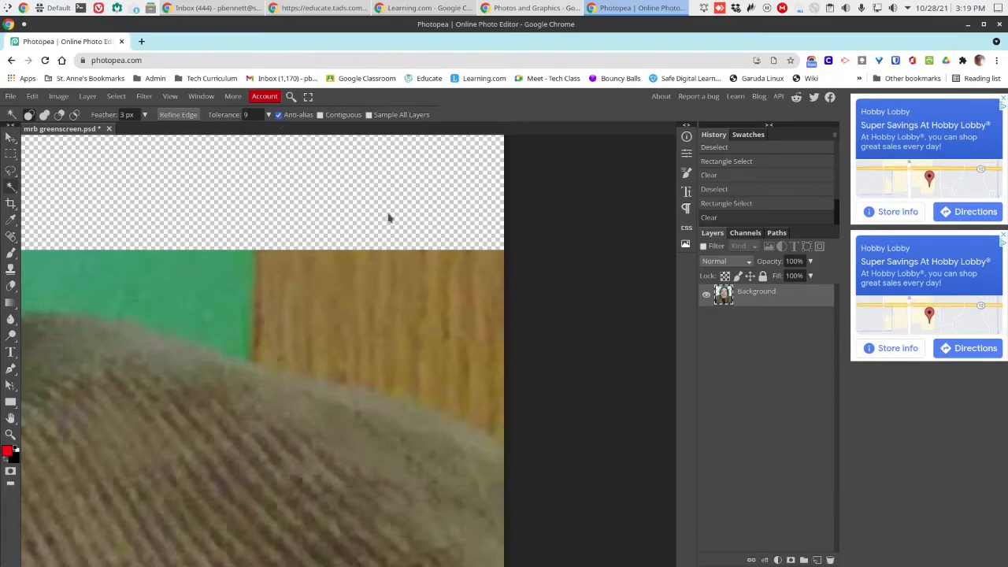
pyautogui.click(254, 115)
pyautogui.click(400, 298)
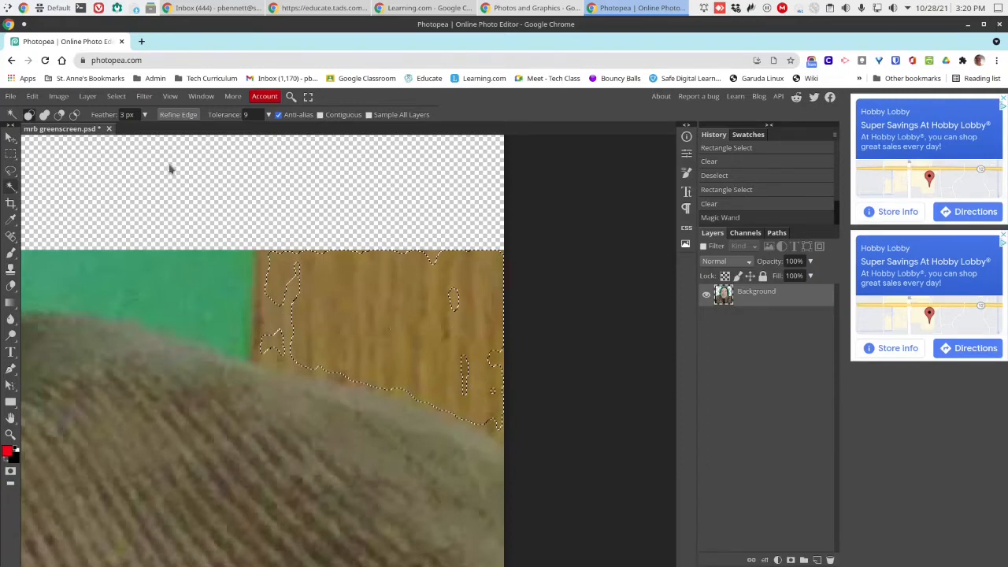
pyautogui.click(116, 96)
pyautogui.click(123, 130)
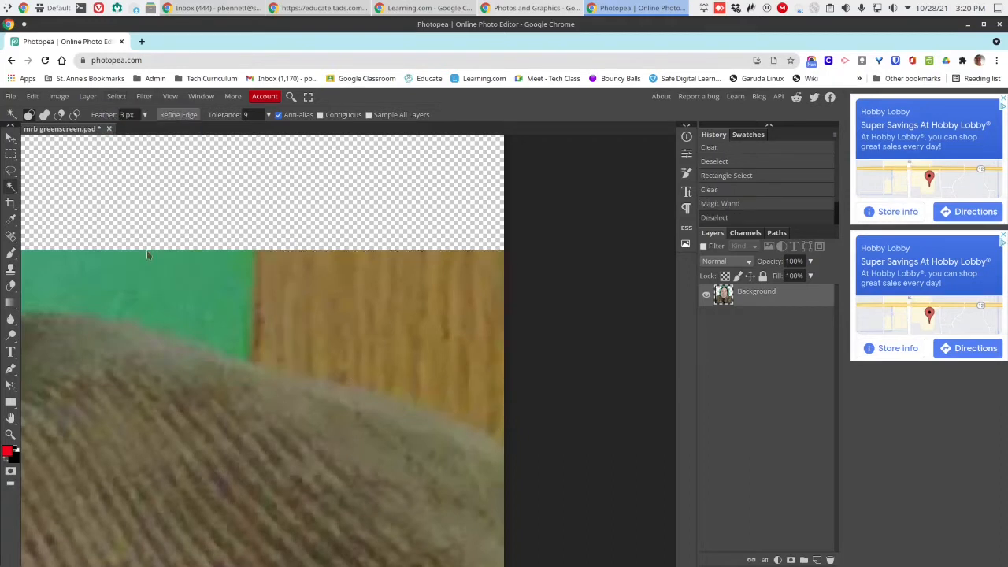
# Step: Set the Magic Wand tolerance to 25, turn on Contiguous, and try selecting the wood patch above the shoulder
pyautogui.click(269, 115)
pyautogui.click(253, 114)
pyautogui.write('25')
pyautogui.click(302, 167)
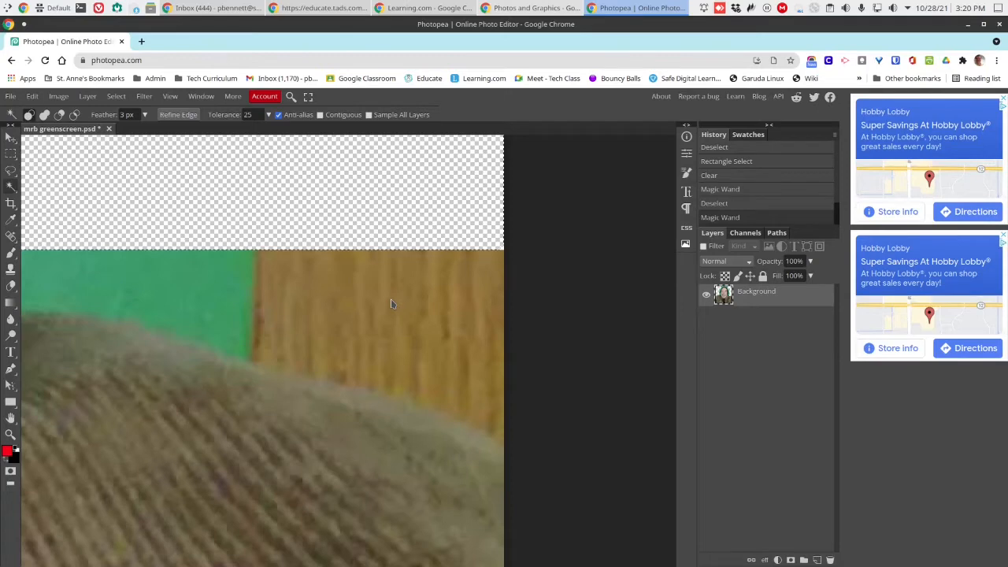
pyautogui.click(320, 115)
pyautogui.click(381, 325)
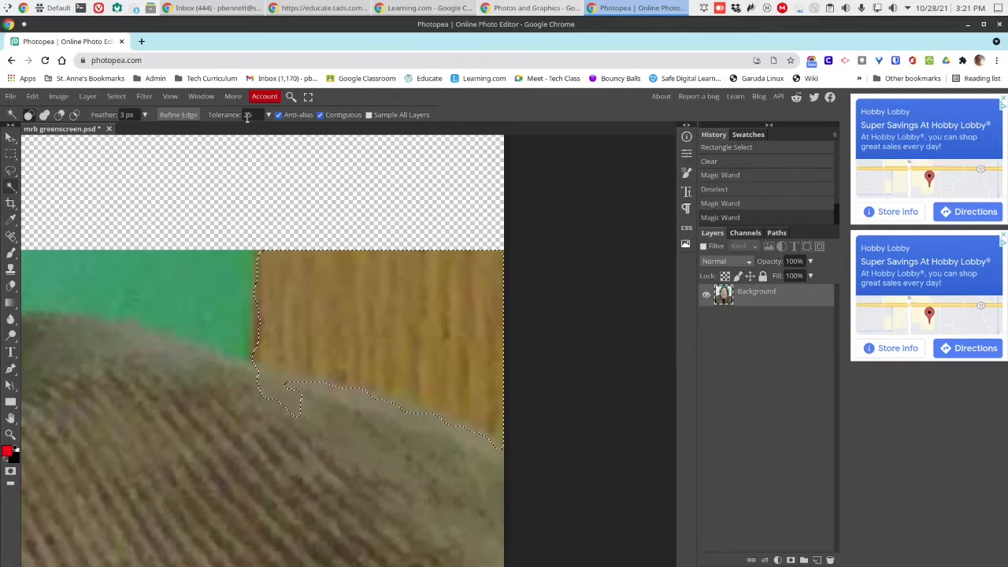
# Step: Clear the selection, set the tolerance to 20, and select and delete the wood patch above the right-hand shoulder with the Magic Wand
pyautogui.click(116, 96)
pyautogui.click(120, 131)
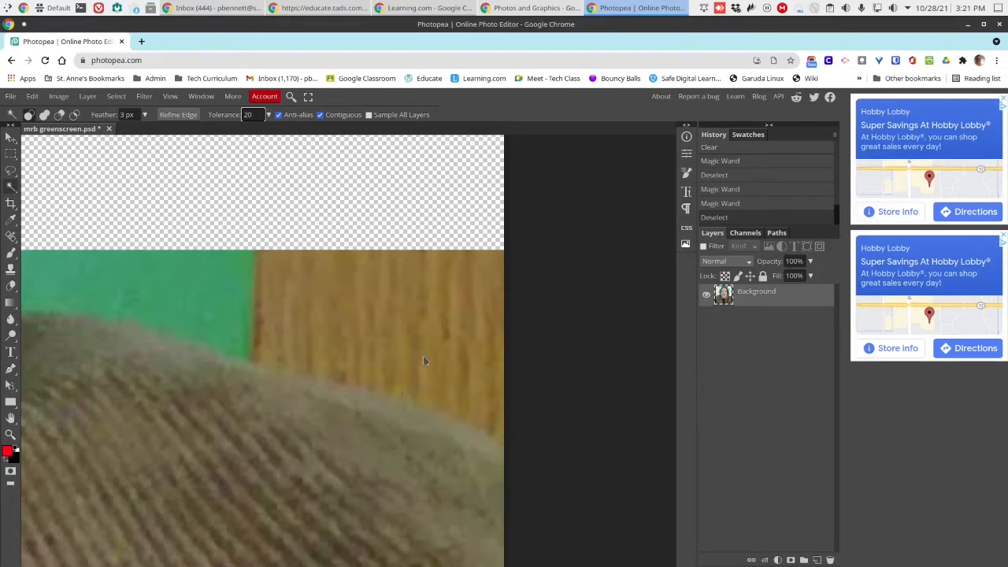
pyautogui.click(351, 289)
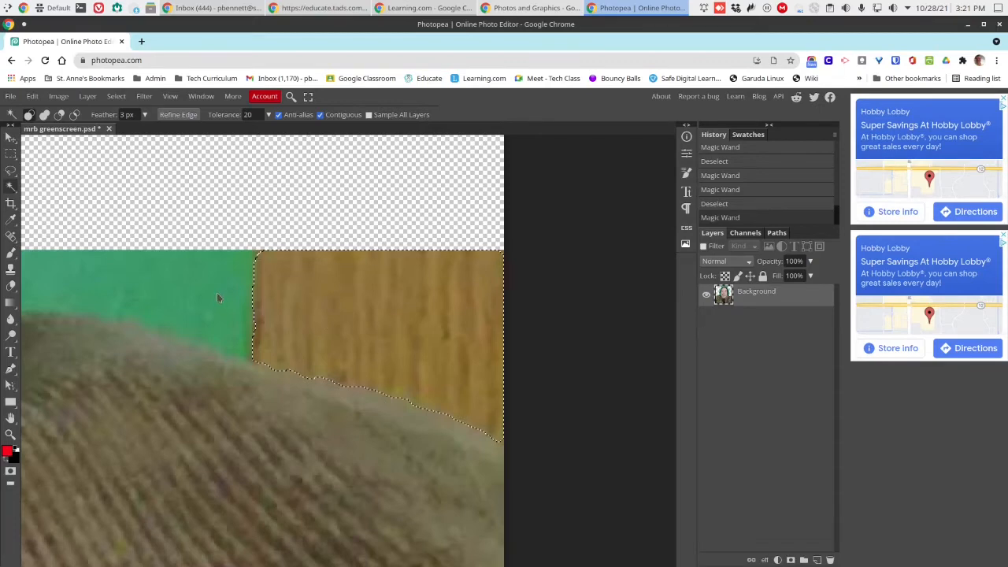
pyautogui.press('Delete')
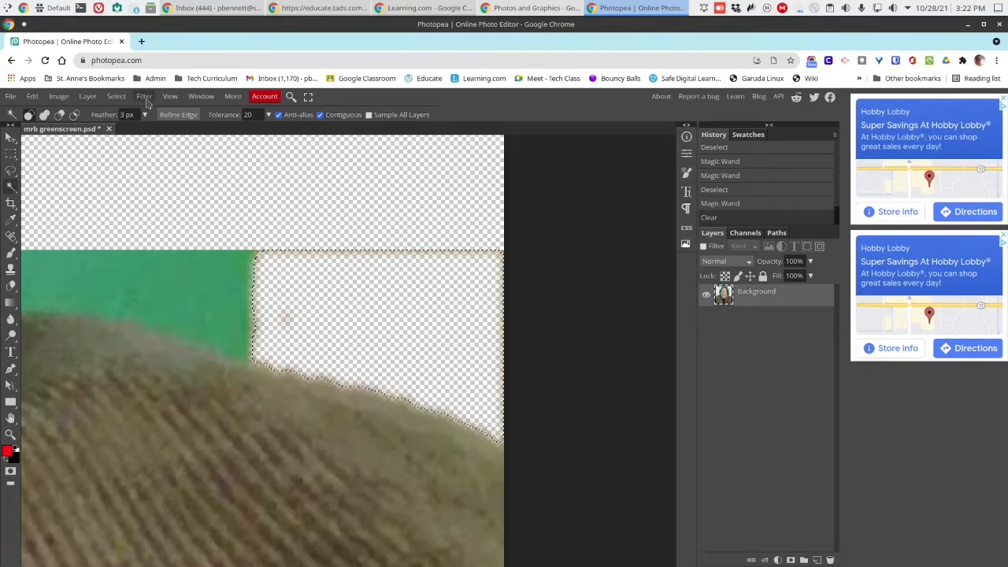
# Step: Clear the selection and delete the thin wood fringe above the cleared shoulder patch using a rectangular selection, then deselect
pyautogui.click(119, 99)
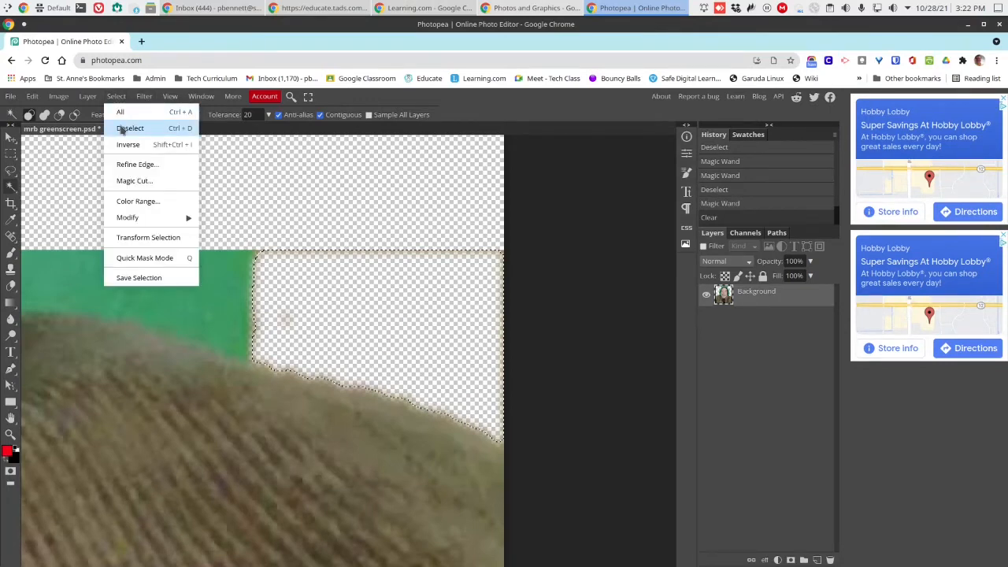
pyautogui.click(122, 130)
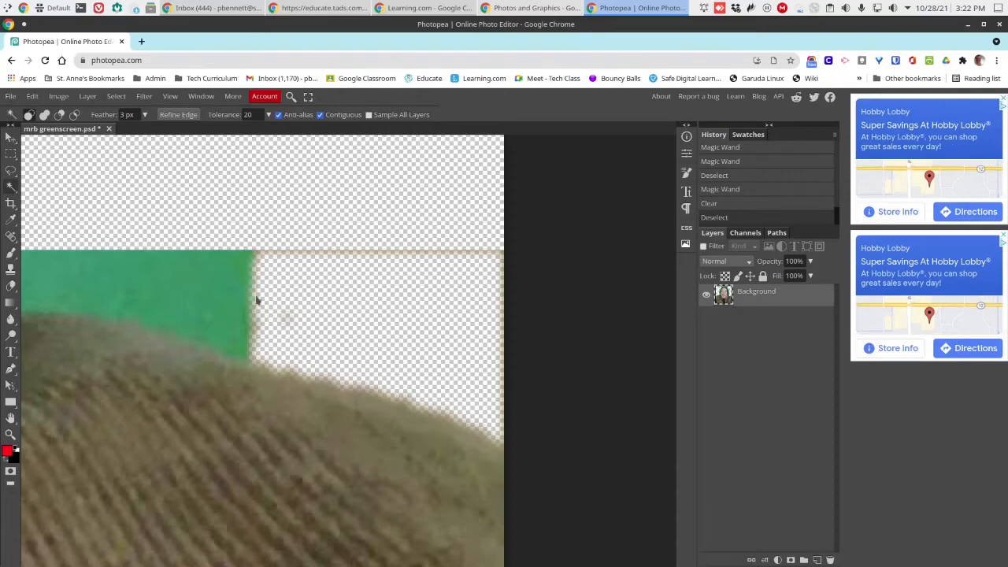
pyautogui.click(11, 155)
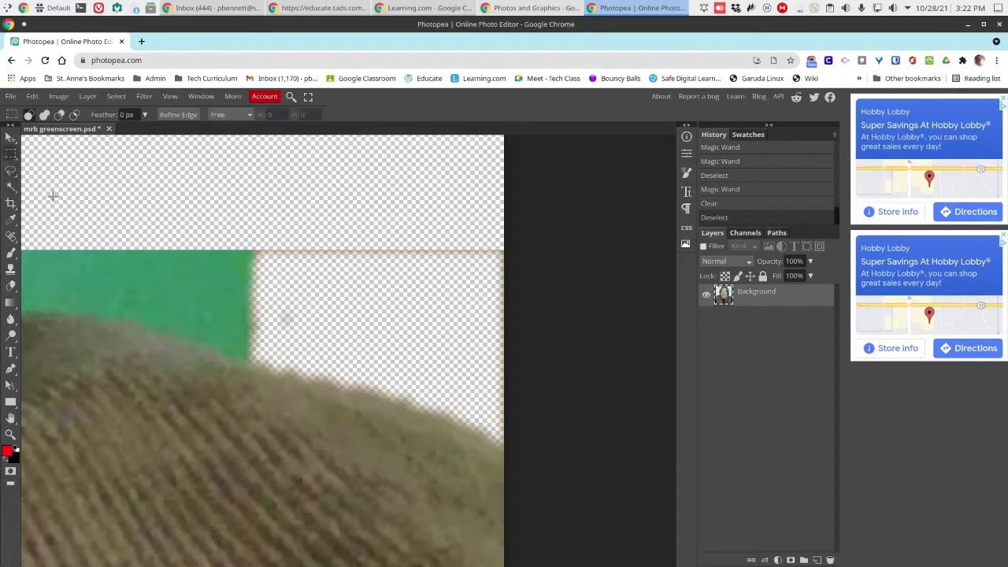
pyautogui.moveTo(236, 234); pyautogui.dragTo(505, 273)
pyautogui.press('Delete')
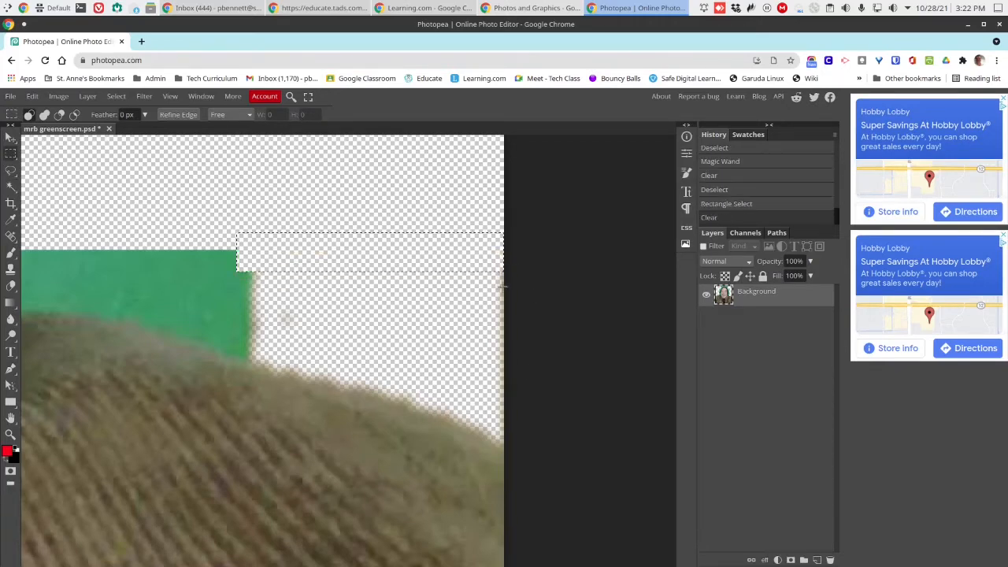
pyautogui.moveTo(489, 262); pyautogui.dragTo(410, 245)
pyautogui.click(480, 271)
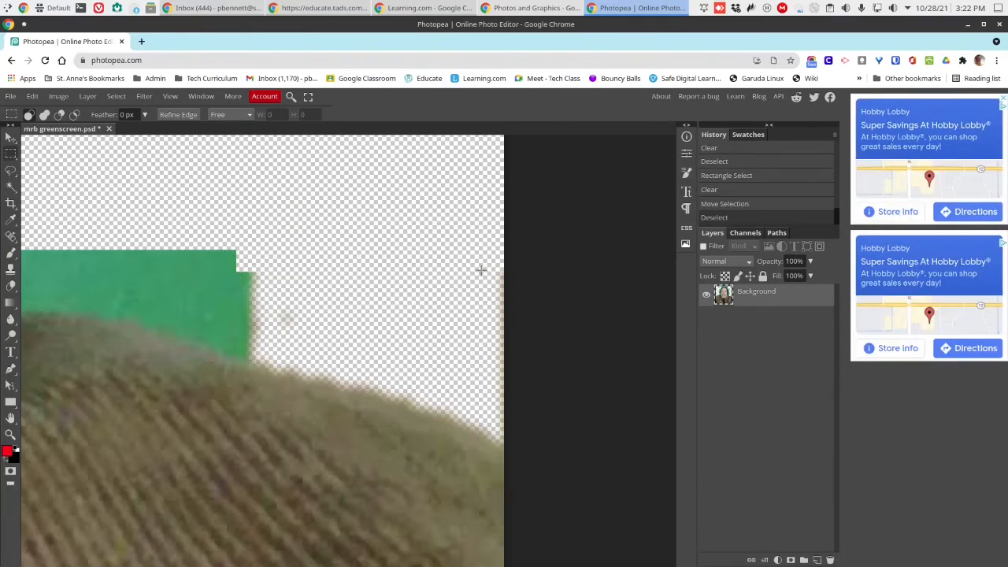
# Step: Delete the brown fringes along the photo's right edge and beside the green patch with two rectangular selections, then deselect
pyautogui.moveTo(484, 249); pyautogui.dragTo(531, 411)
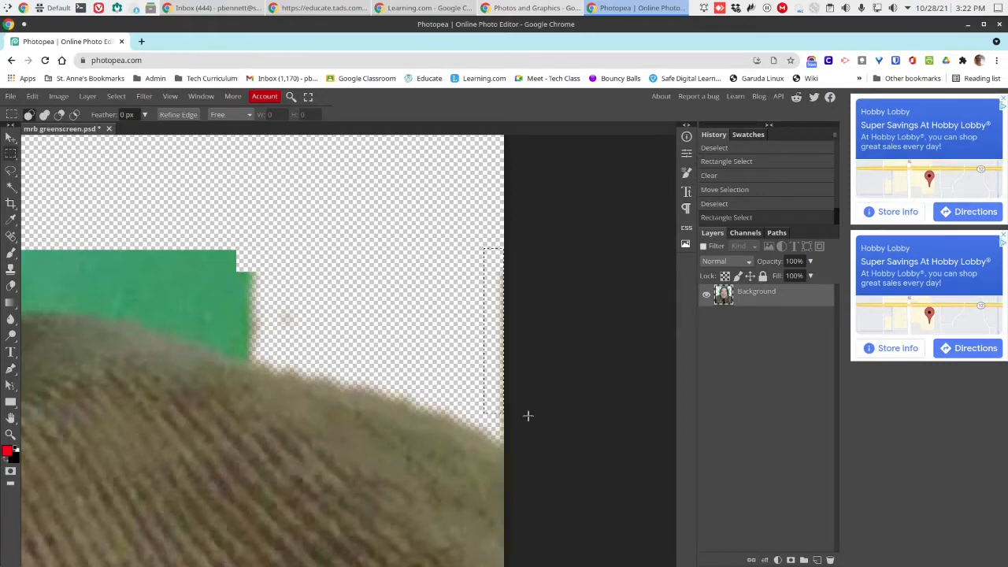
pyautogui.press('Delete')
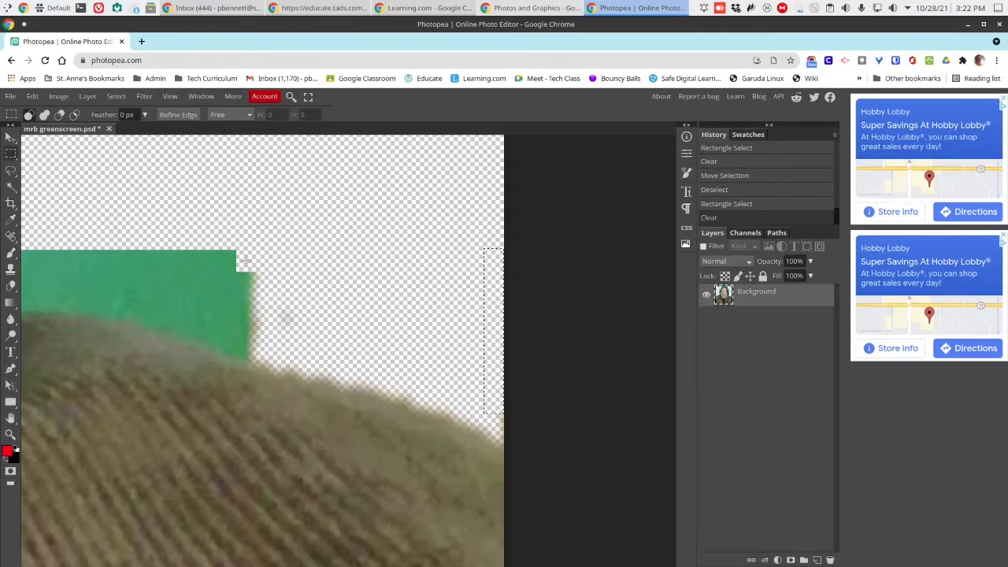
pyautogui.moveTo(246, 259); pyautogui.dragTo(266, 354)
pyautogui.press('Delete')
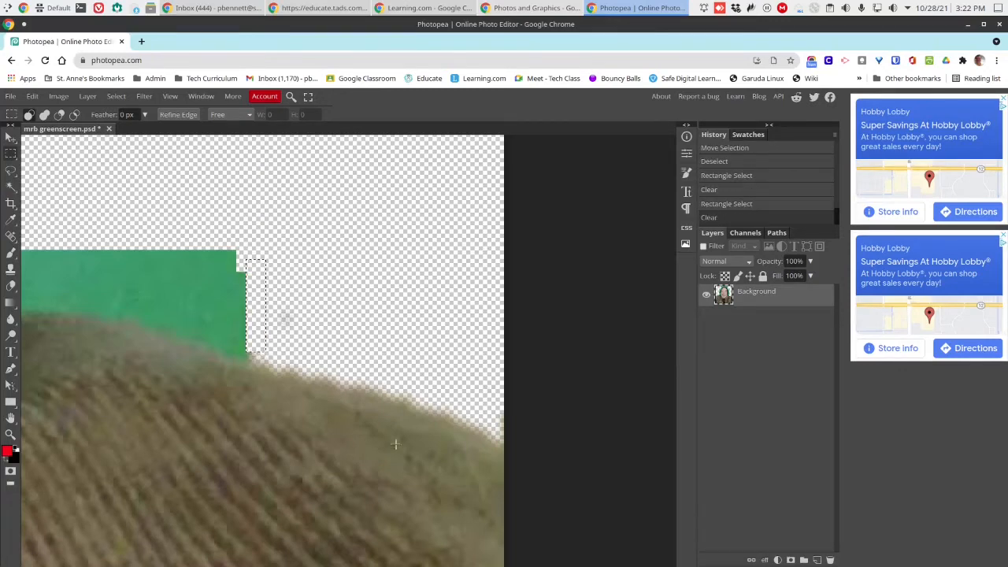
pyautogui.scroll(3, 363, 468)
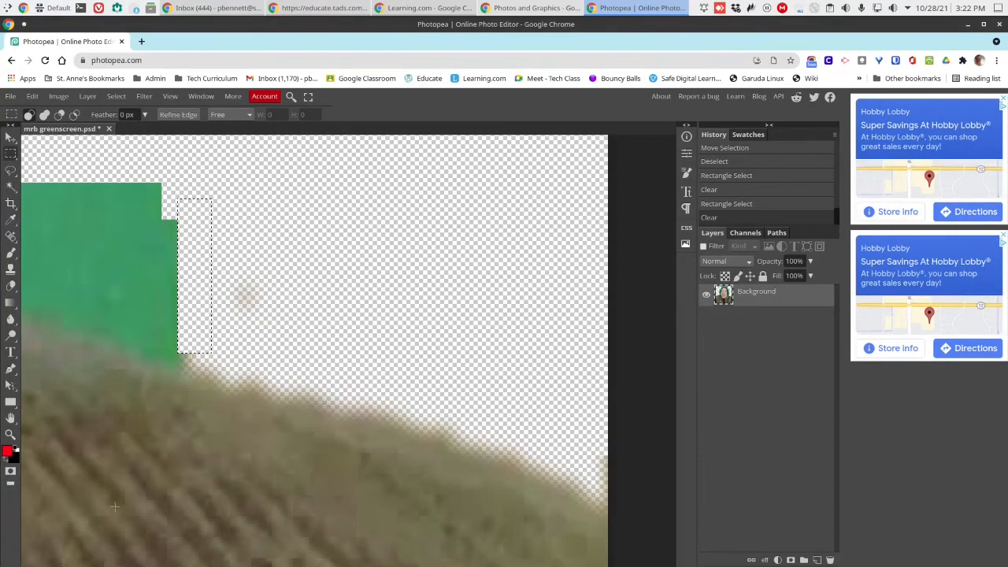
pyautogui.click(10, 418)
pyautogui.moveTo(222, 472); pyautogui.dragTo(234, 375)
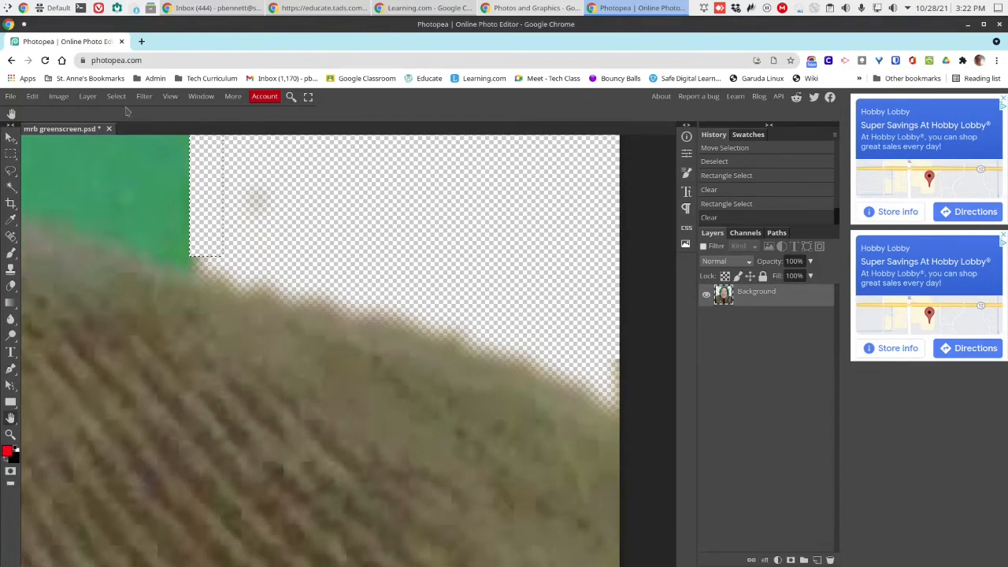
pyautogui.click(115, 96)
pyautogui.click(126, 126)
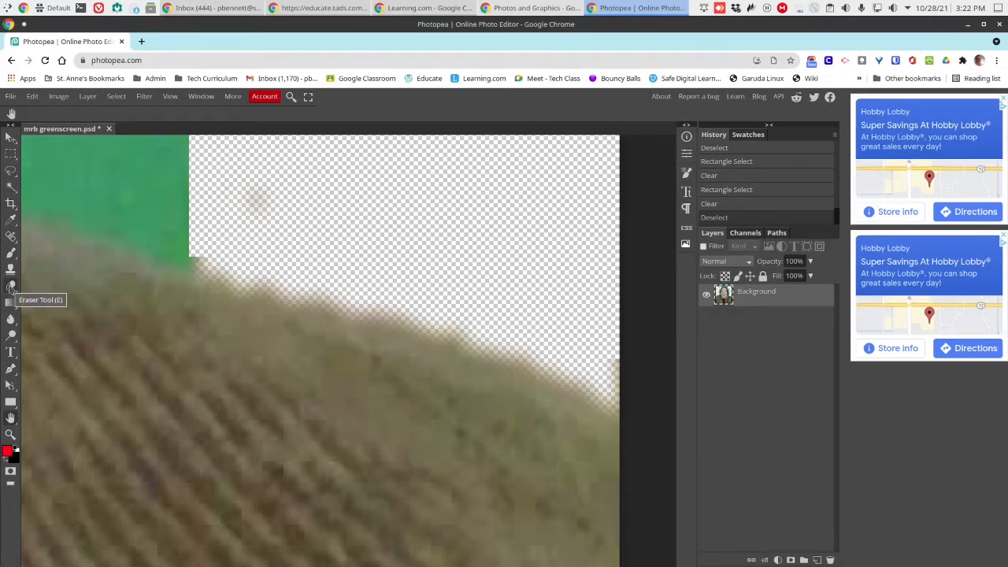
# Step: Erase the leftover speck in the cleared area and the remnant at the photo's right edge with a 12 px Eraser brush
pyautogui.click(11, 287)
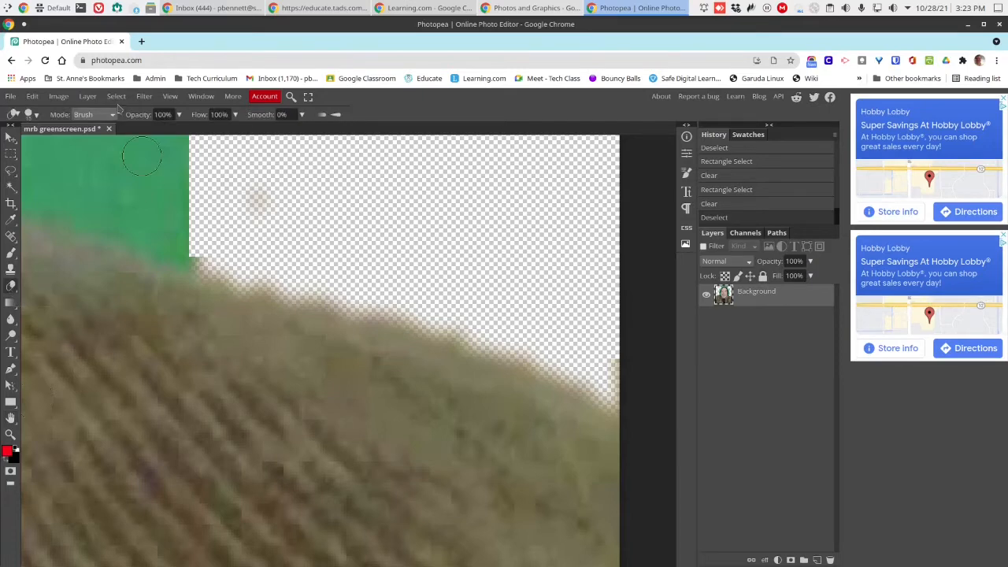
pyautogui.click(93, 114)
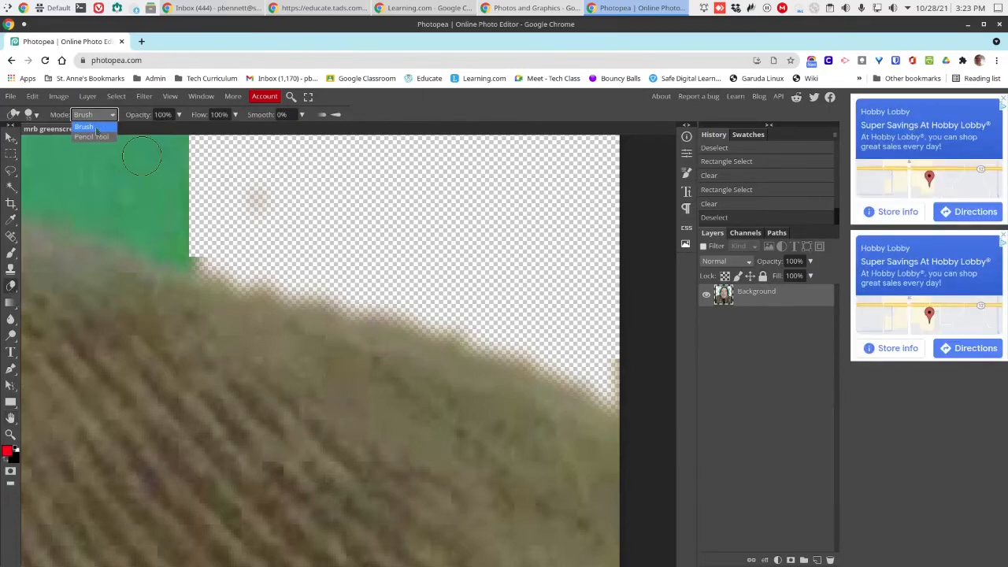
pyautogui.click(105, 116)
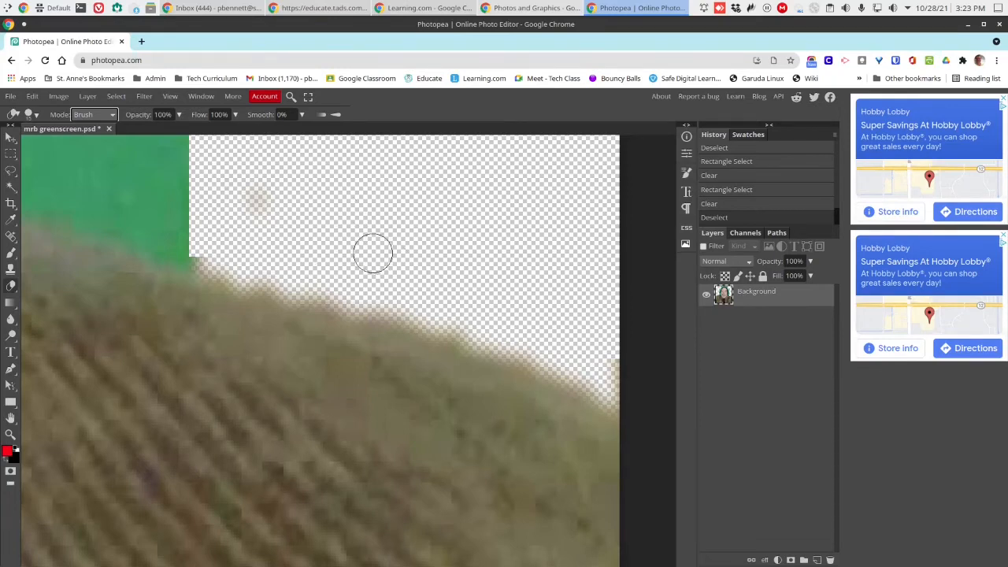
pyautogui.click(33, 115)
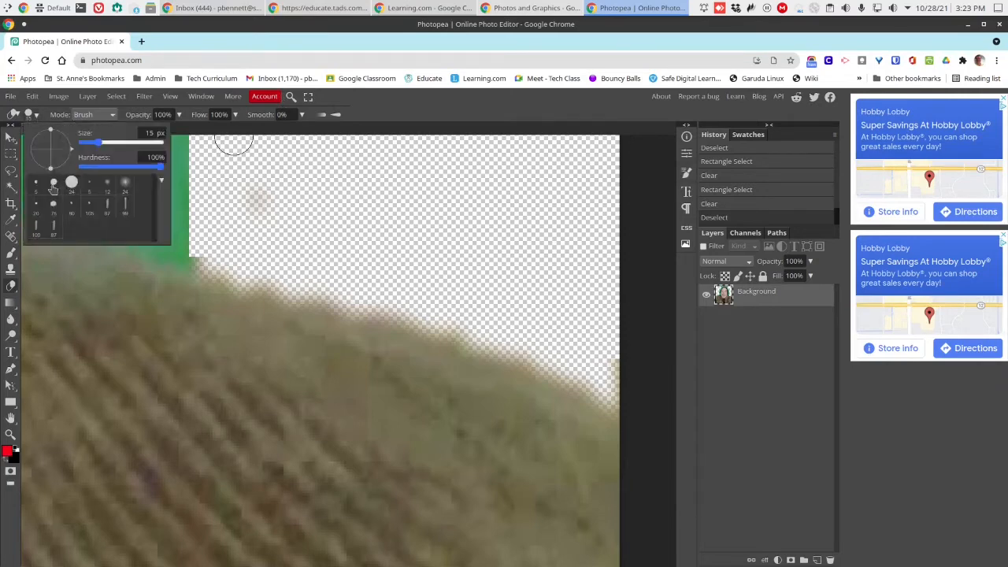
pyautogui.click(260, 210)
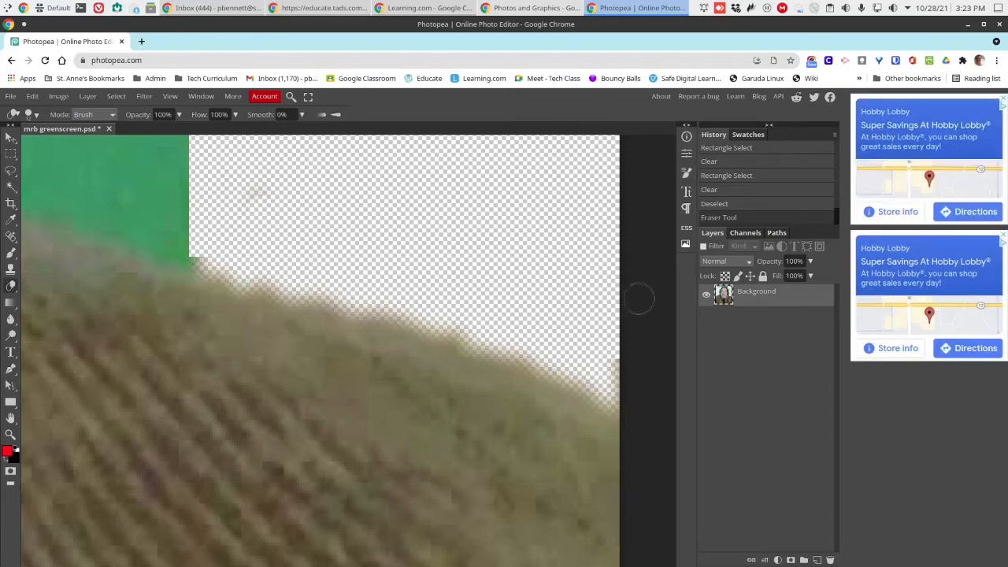
pyautogui.click(623, 399)
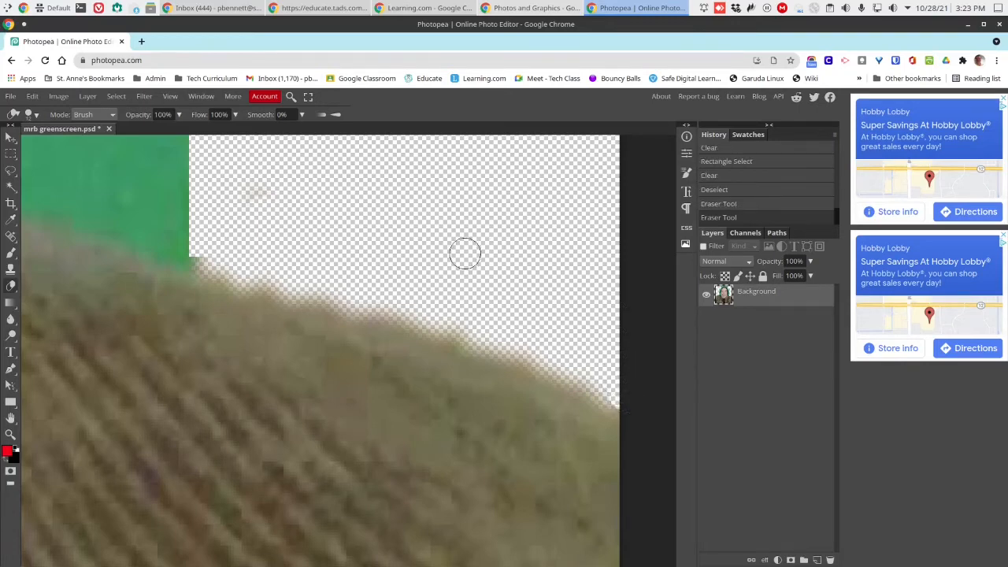
# Step: Erase the fringe along the top edge of the right-hand shoulder and the adjoining end of the green patch
pyautogui.moveTo(193, 244)
pyautogui.mouseDown()
pyautogui.moveTo(269, 268)
pyautogui.moveTo(196, 254)
pyautogui.moveTo(541, 344)
pyautogui.moveTo(594, 366)
pyautogui.moveTo(616, 391)
pyautogui.moveTo(499, 335)
pyautogui.moveTo(190, 259)
pyautogui.moveTo(172, 229)
pyautogui.moveTo(193, 199)
pyautogui.moveTo(301, 180)
pyautogui.moveTo(436, 226)
pyautogui.moveTo(619, 239)
pyautogui.moveTo(657, 189)
pyautogui.moveTo(590, 150)
pyautogui.moveTo(189, 170)
pyautogui.moveTo(461, 169)
pyautogui.moveTo(524, 200)
pyautogui.moveTo(455, 225)
pyautogui.mouseUp()
pyautogui.hotkey('ctrl', '-')
pyautogui.hotkey('ctrl', '-')
pyautogui.hotkey('ctrl', '-')
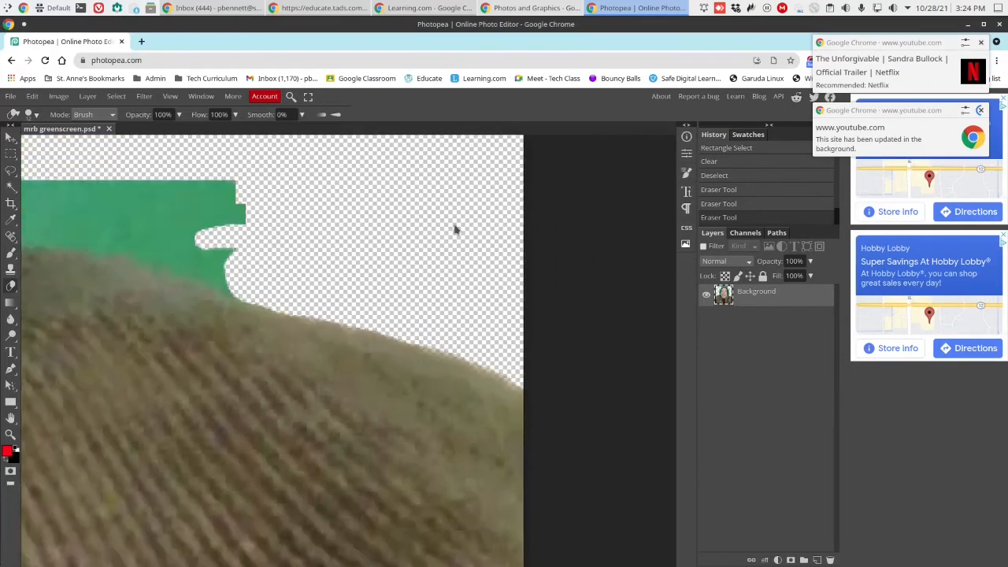
pyautogui.hotkey('ctrl', '-')
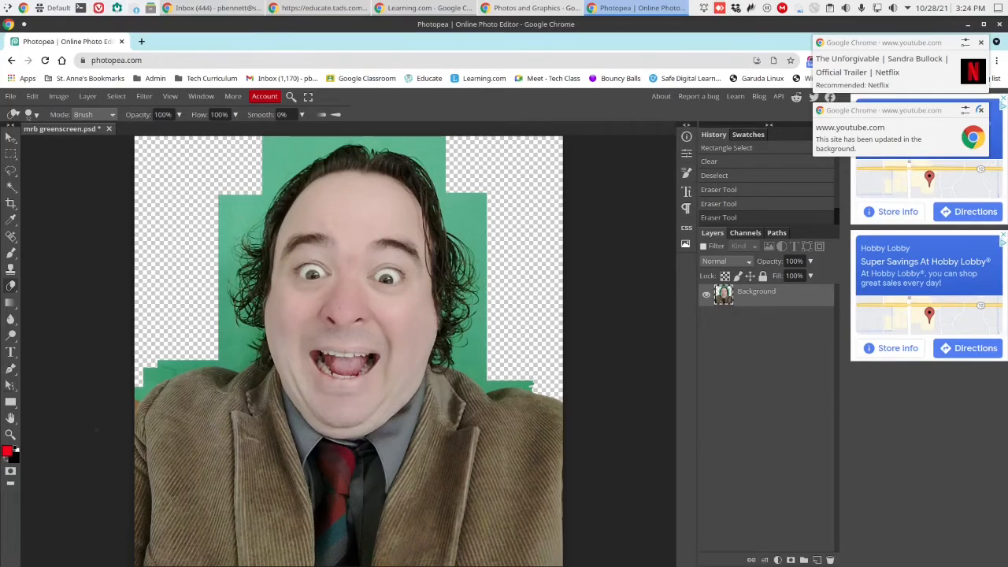
# Step: Set the Eraser brush to 24 px and erase the wood patch above the left-hand shoulder at the photo's edge
pyautogui.scroll(5, 250, 362)
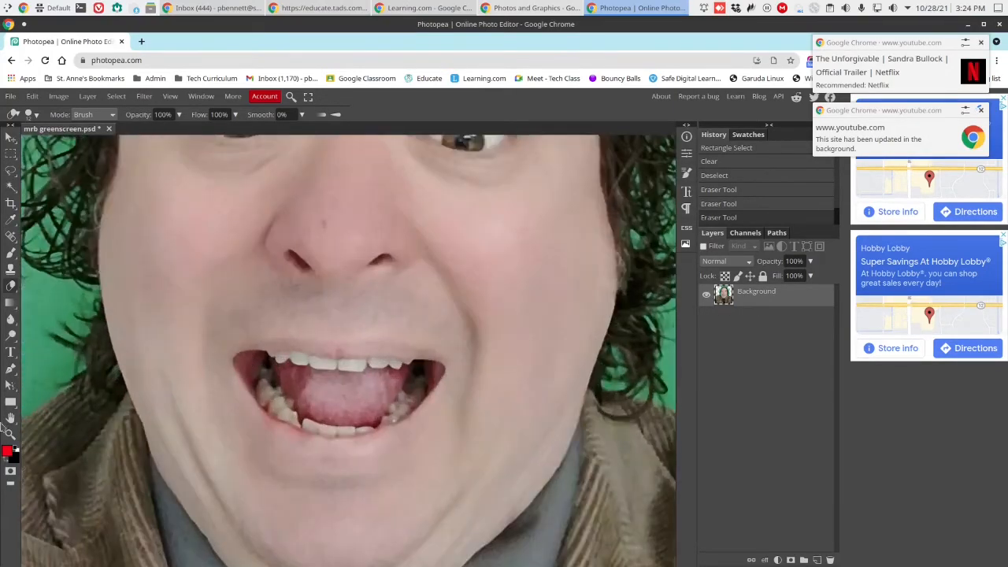
pyautogui.click(10, 418)
pyautogui.moveTo(165, 431); pyautogui.dragTo(710, 258)
pyautogui.moveTo(312, 251); pyautogui.dragTo(170, 282)
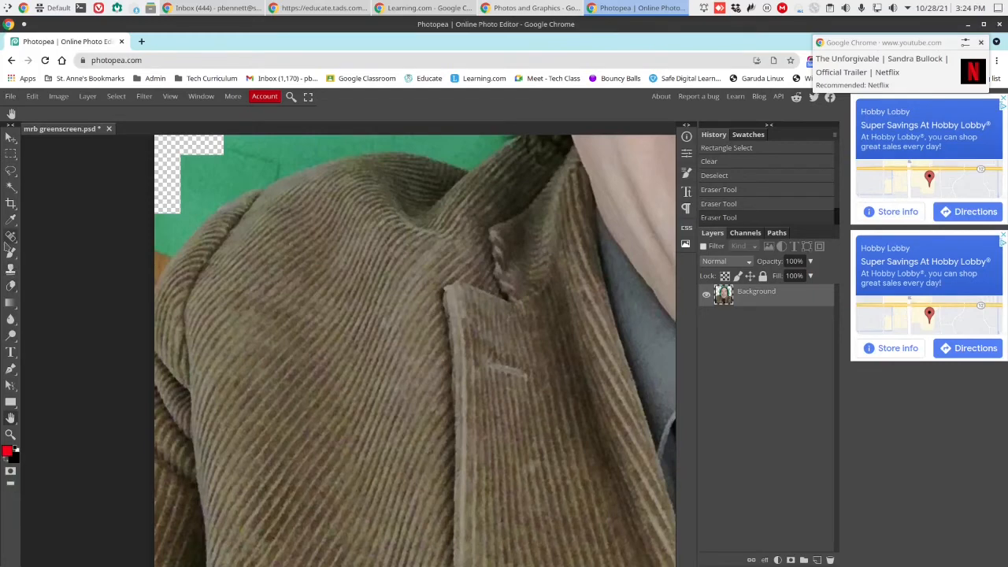
pyautogui.click(10, 285)
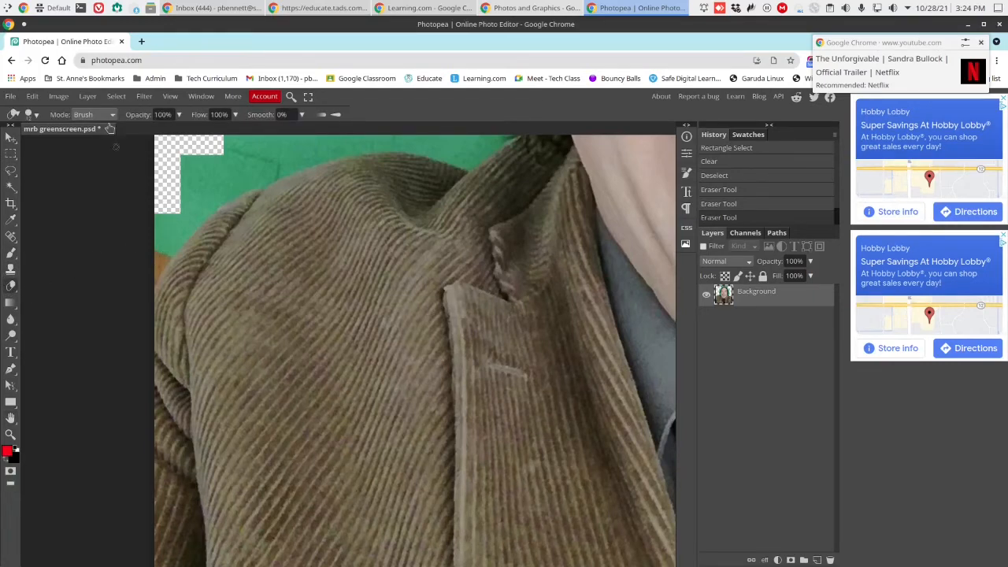
pyautogui.click(36, 116)
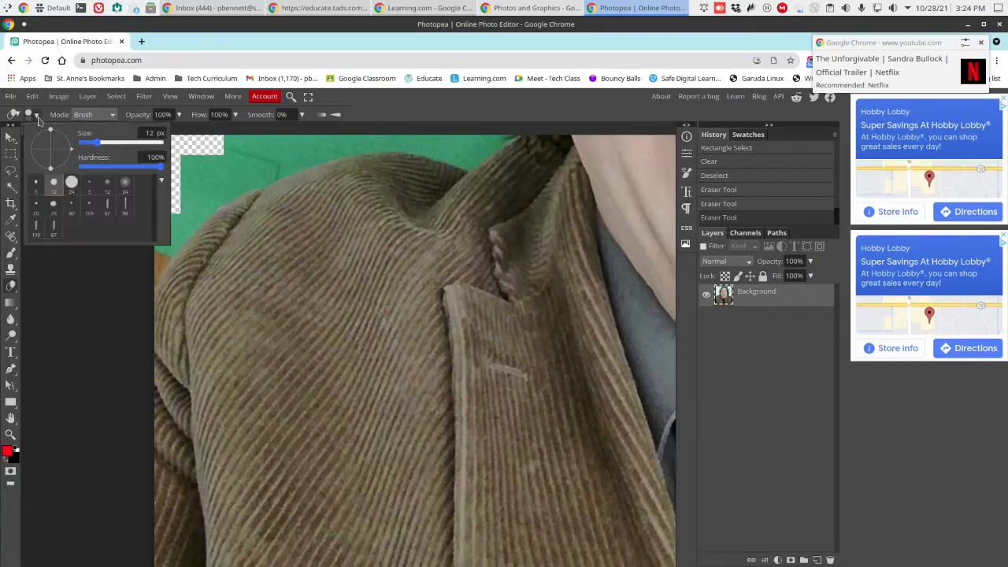
pyautogui.click(67, 183)
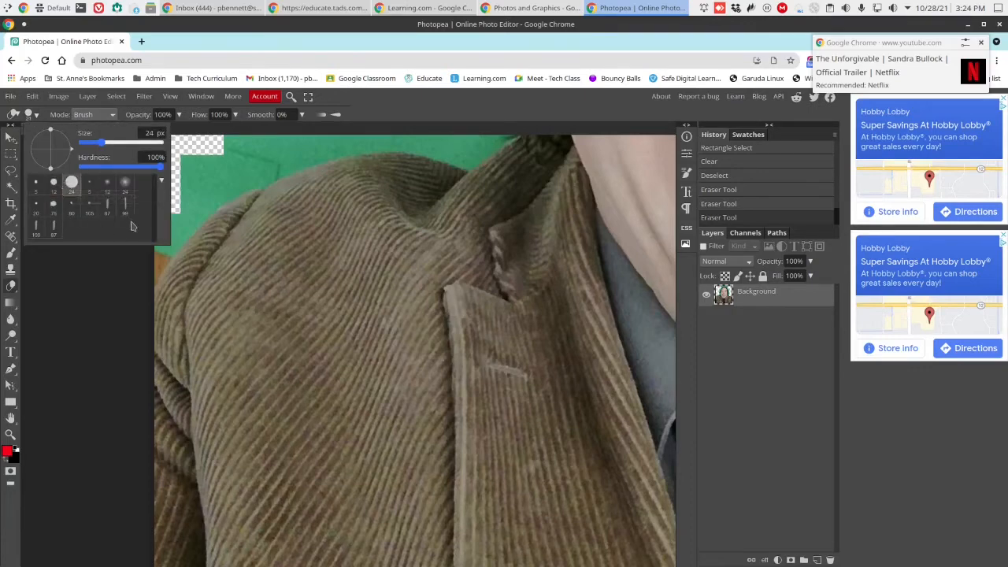
pyautogui.click(176, 189)
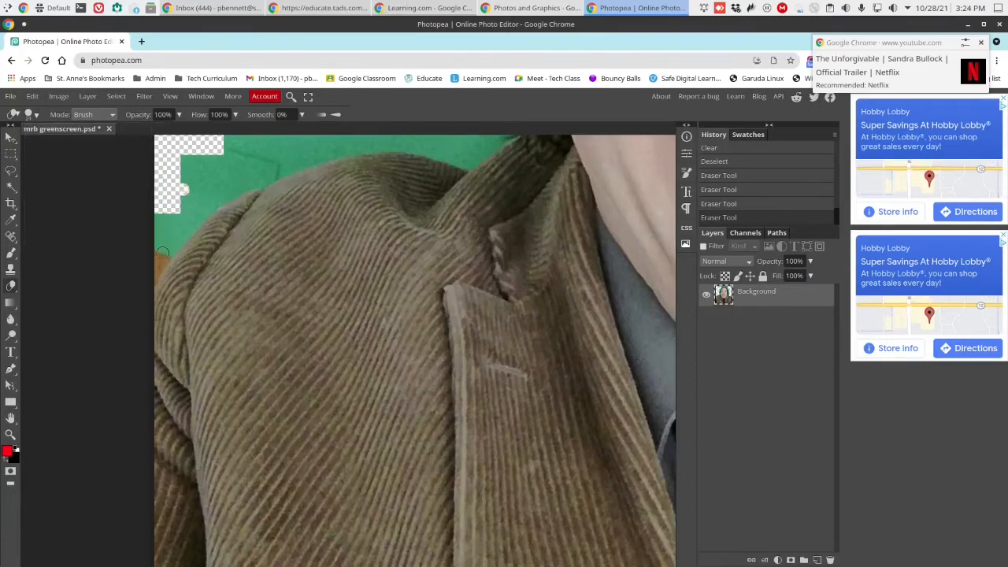
pyautogui.moveTo(168, 249)
pyautogui.mouseDown()
pyautogui.moveTo(156, 269)
pyautogui.moveTo(160, 206)
pyautogui.moveTo(147, 279)
pyautogui.moveTo(174, 231)
pyautogui.mouseUp()
# Step: Erase the remaining wood fringe along the left-hand shoulder's outline and the thin green sliver above it in close-up
pyautogui.hotkey('ctrl', '+')
pyautogui.hotkey('ctrl', '+')
pyautogui.hotkey('ctrl', '+')
pyautogui.hotkey('ctrl', '+')
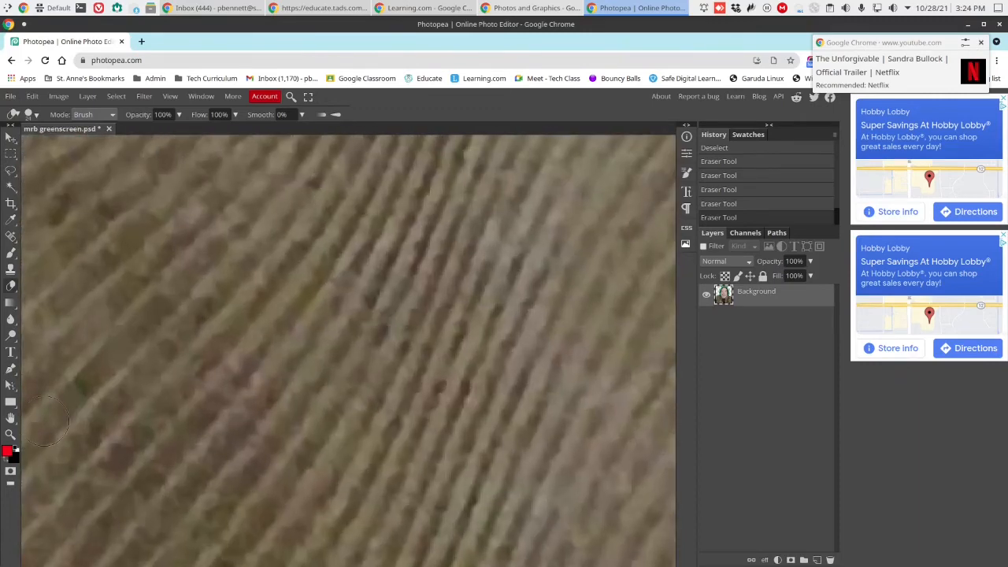
pyautogui.click(10, 419)
pyautogui.moveTo(122, 357); pyautogui.dragTo(410, 359)
pyautogui.moveTo(358, 261); pyautogui.dragTo(404, 405)
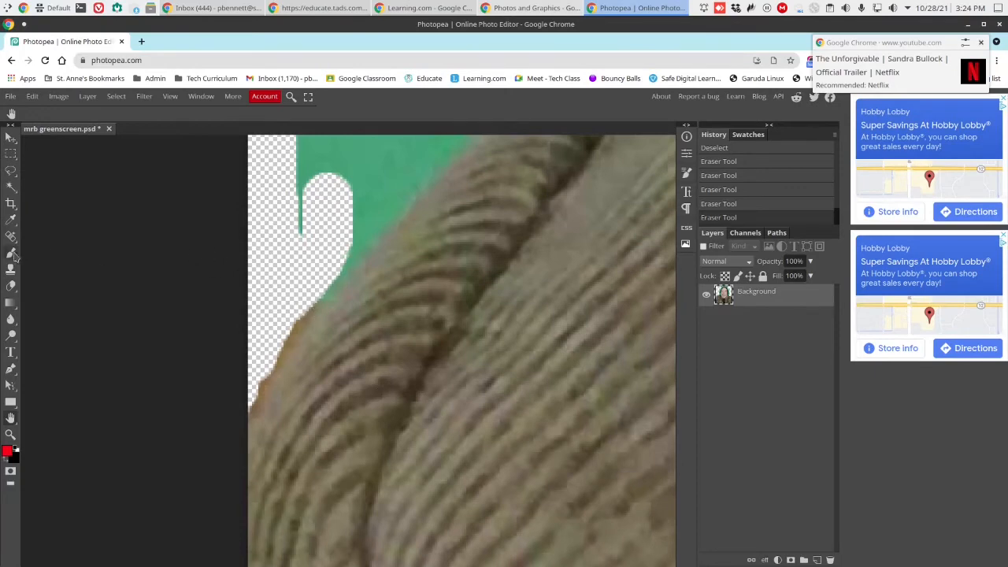
pyautogui.click(11, 288)
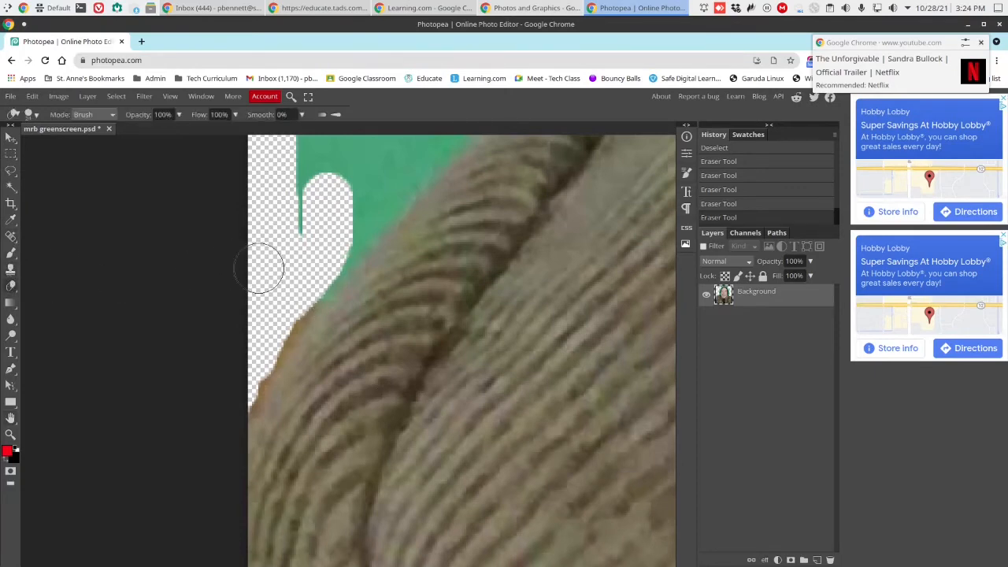
pyautogui.moveTo(295, 295)
pyautogui.mouseDown()
pyautogui.moveTo(234, 394)
pyautogui.moveTo(289, 309)
pyautogui.moveTo(214, 405)
pyautogui.mouseUp()
pyautogui.moveTo(327, 229); pyautogui.dragTo(295, 170)
# Step: Select the green backdrop above and beside the head with the Magic Wand at tolerance 20, try deleting it, and undo the deletion
pyautogui.scroll(-4, 468, 563)
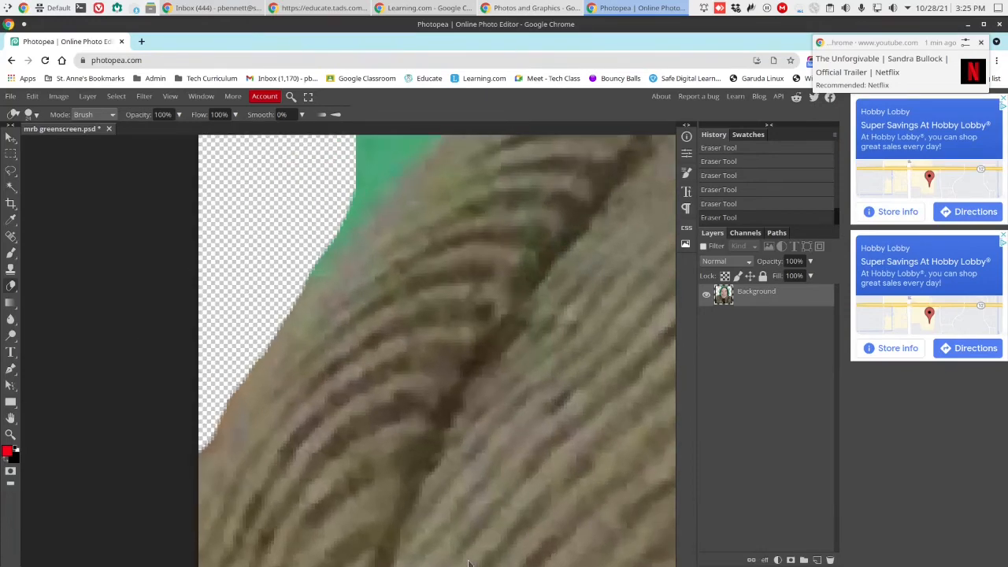
pyautogui.scroll(-3, 468, 562)
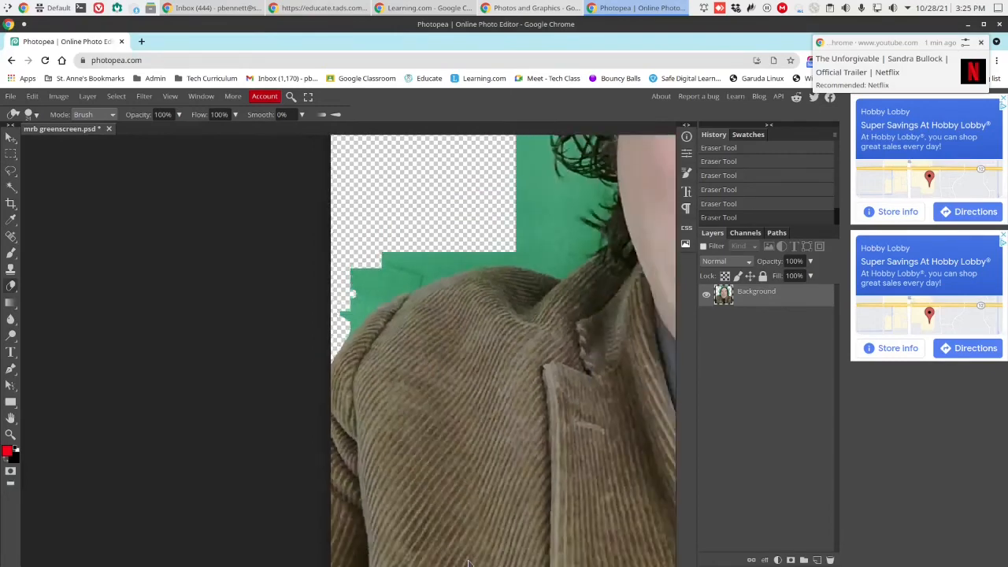
pyautogui.scroll(-4, 468, 562)
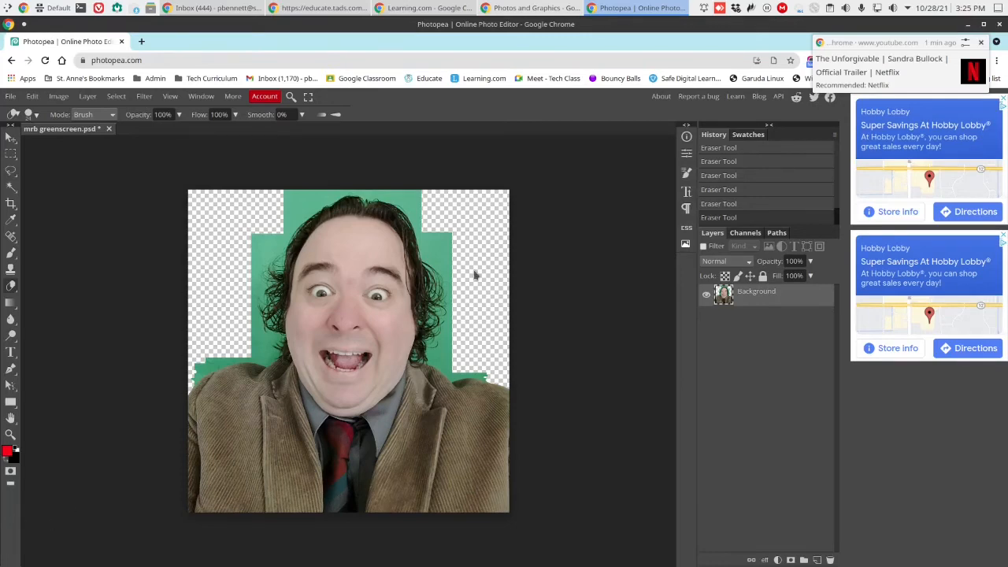
pyautogui.hotkey('ctrl', '+')
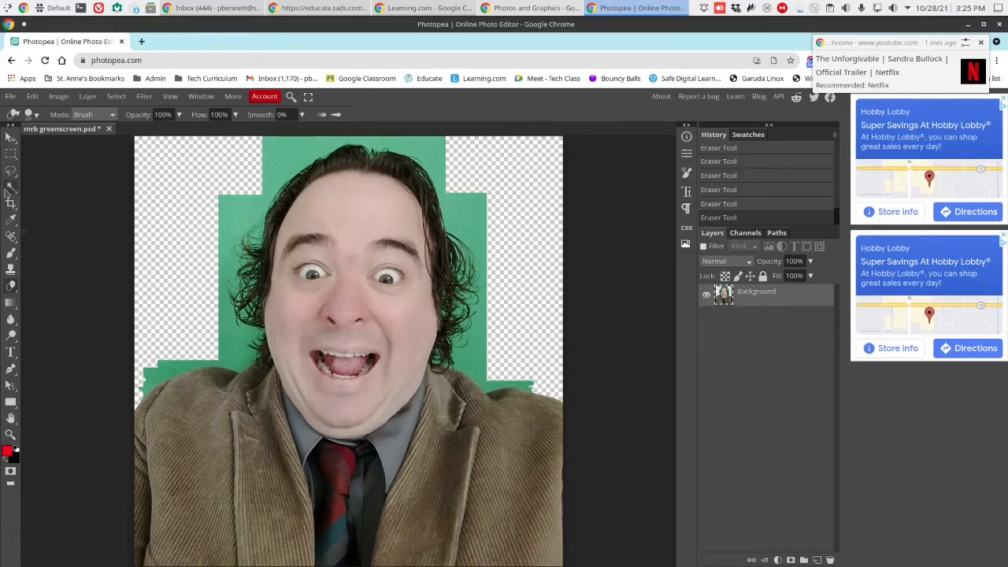
pyautogui.click(10, 188)
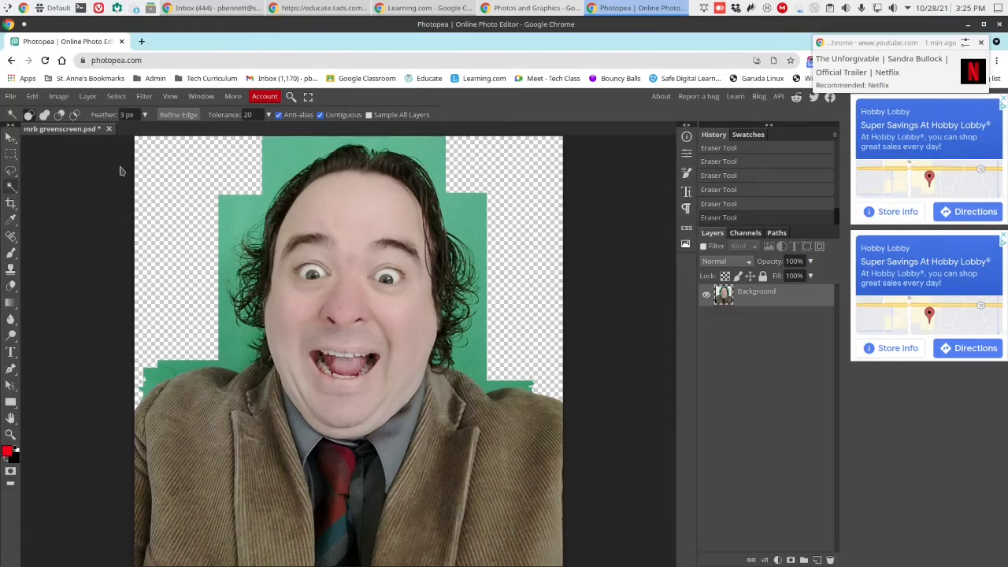
pyautogui.click(279, 158)
pyautogui.press('Delete')
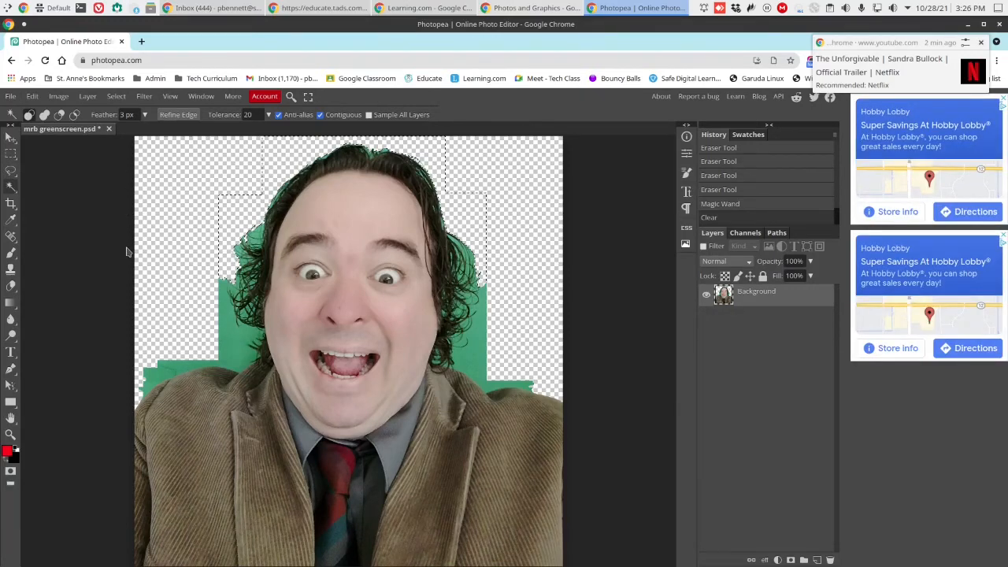
pyautogui.click(33, 96)
pyautogui.click(33, 113)
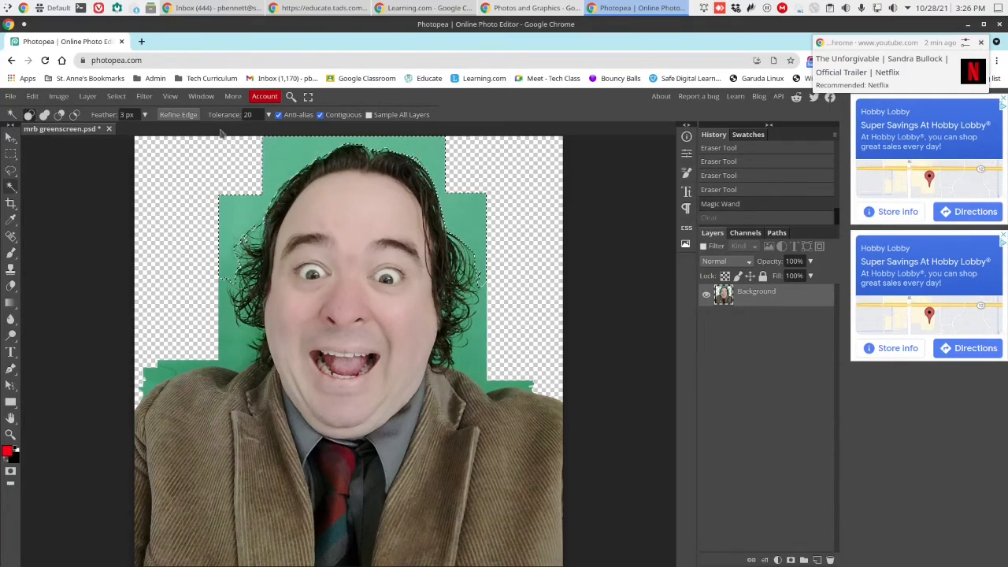
# Step: Clear the current selection and turn off the Magic Wand's Contiguous option
pyautogui.click(116, 96)
pyautogui.click(126, 128)
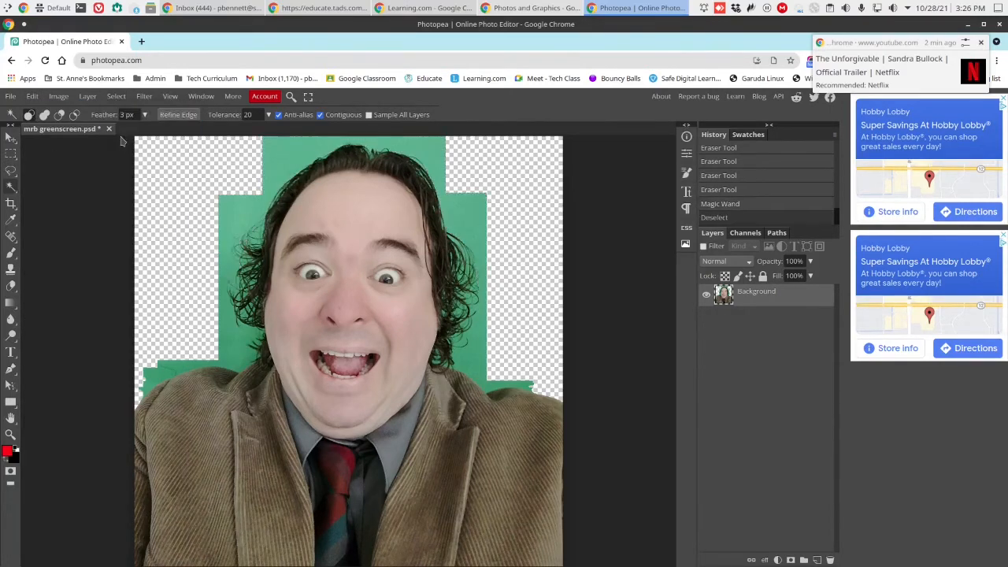
pyautogui.click(321, 115)
# Step: Try selecting the green backdrop with the Magic Wand at tolerance 30 and deleting it, and undo the deletion
pyautogui.write('3')
pyautogui.click(282, 150)
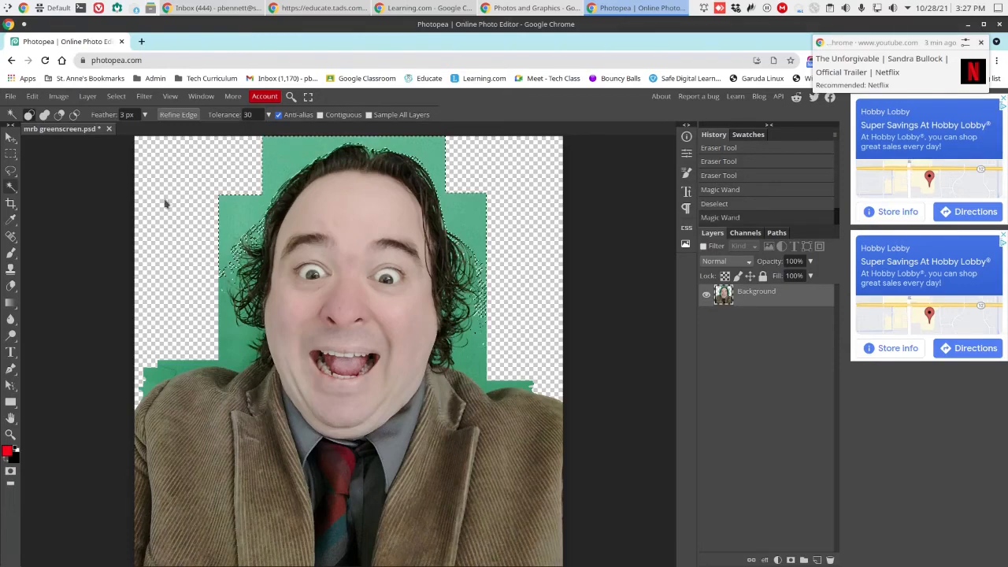
pyautogui.press('Delete')
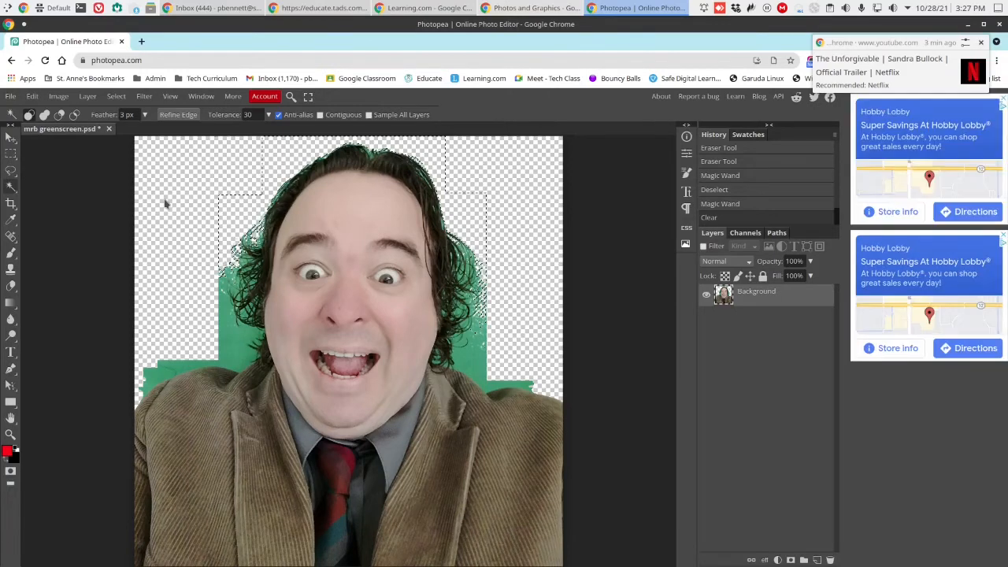
pyautogui.hotkey('ctrl', 'z')
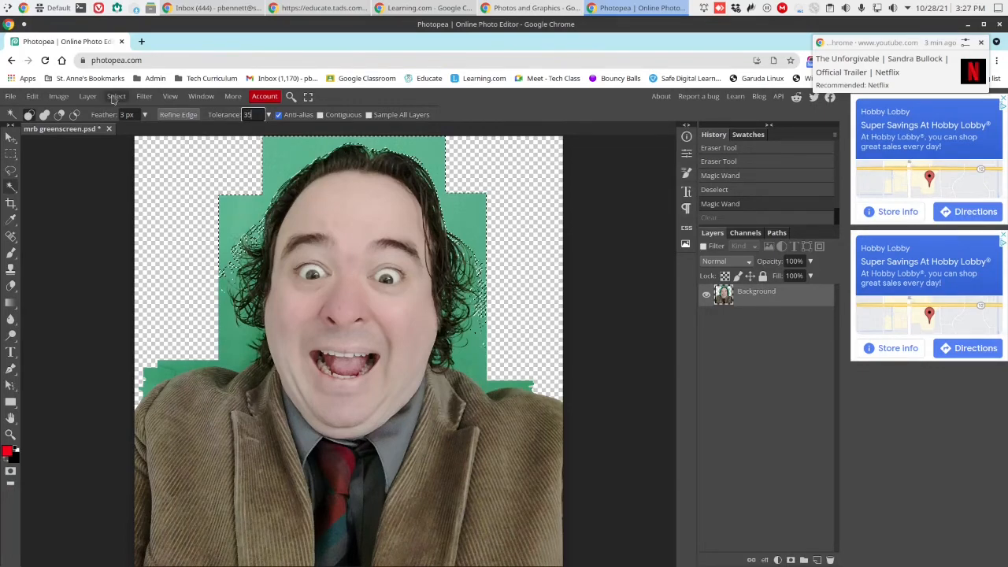
# Step: Reselect the green backdrop around the head and shoulders with the Magic Wand at tolerance 35, delete it, and clear the selection
pyautogui.click(114, 96)
pyautogui.click(124, 130)
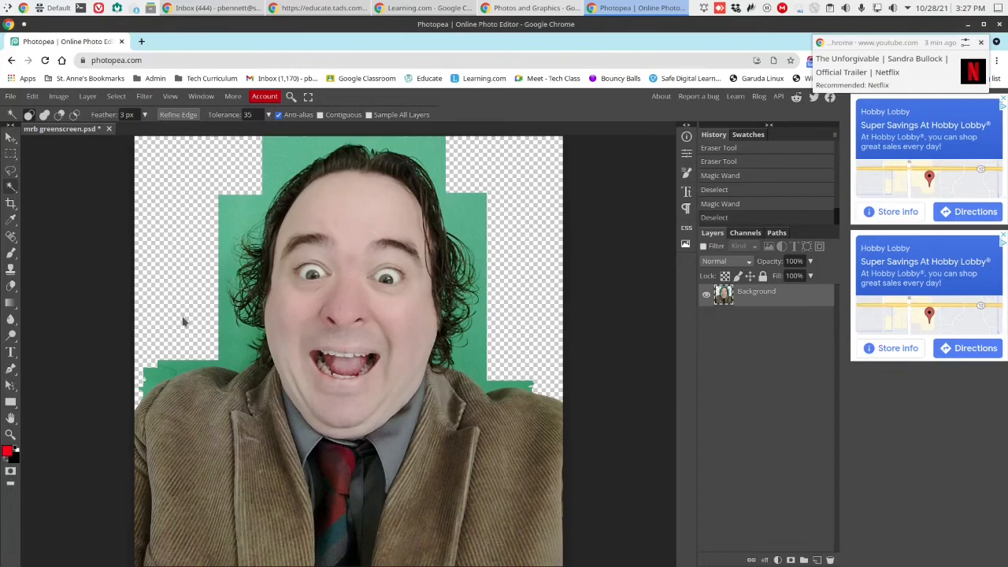
pyautogui.click(231, 341)
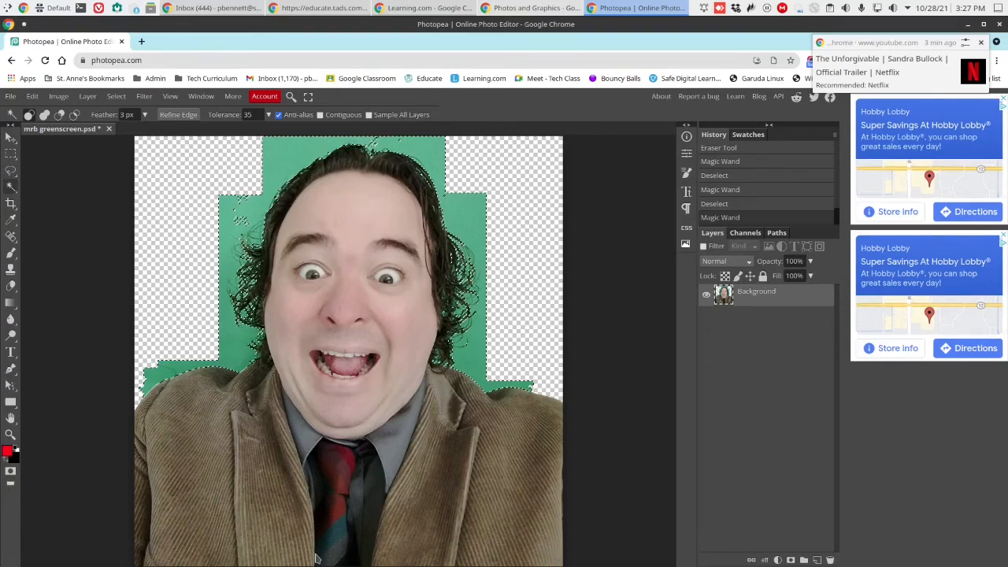
pyautogui.press('Delete')
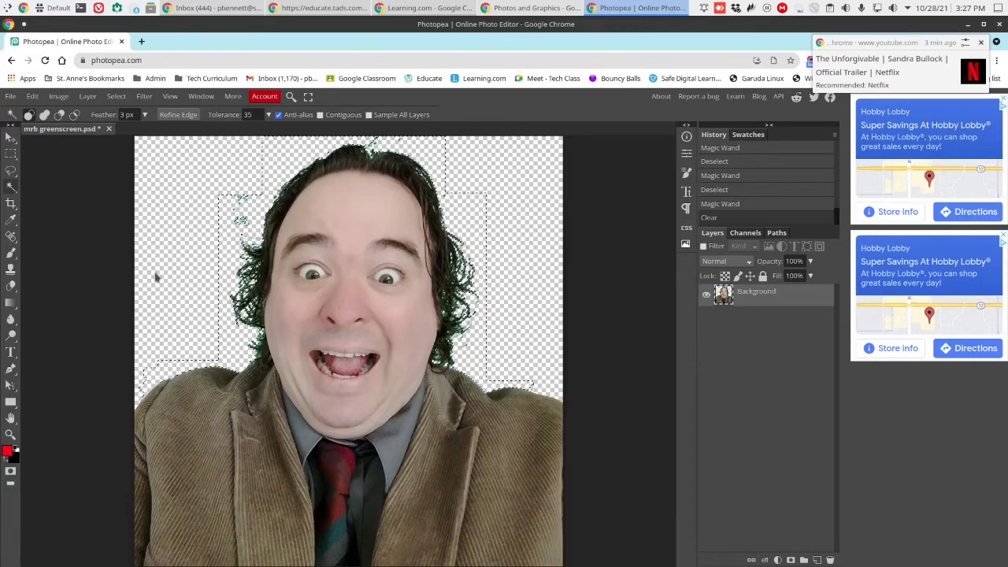
pyautogui.click(116, 96)
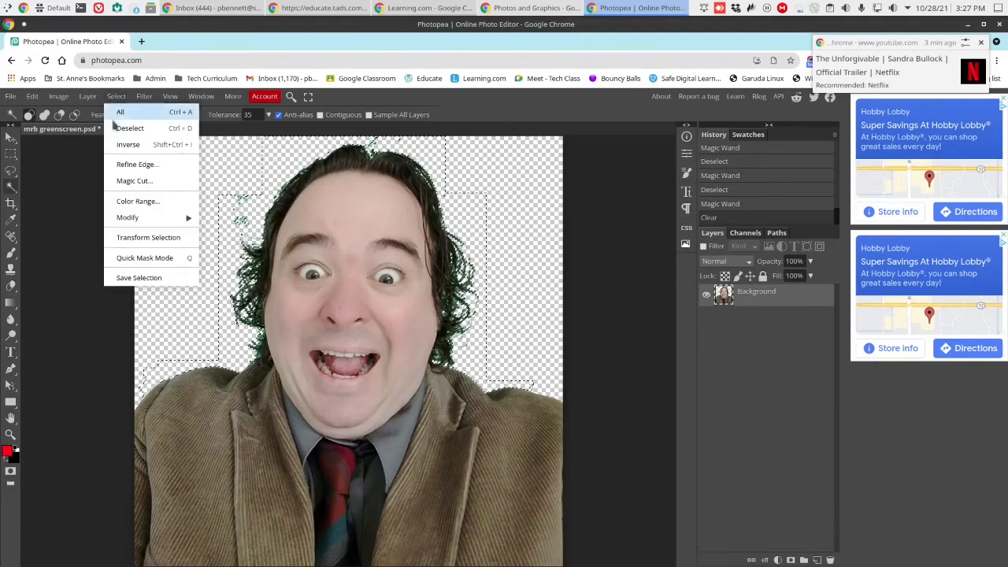
pyautogui.click(118, 128)
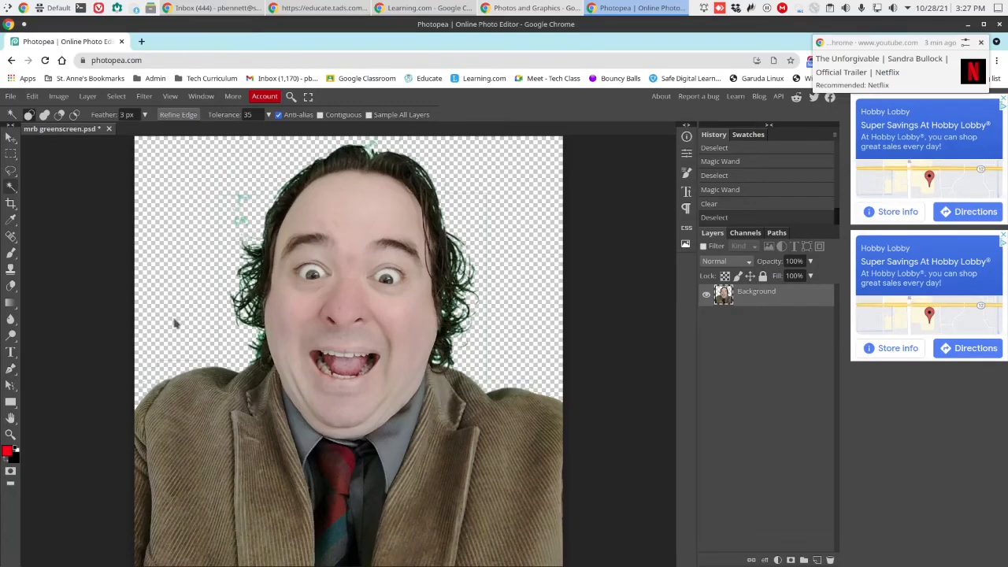
# Step: Bring the thin green lines above the left-hand shoulder into close-up and activate the Eraser
pyautogui.hotkey('ctrl', '+')
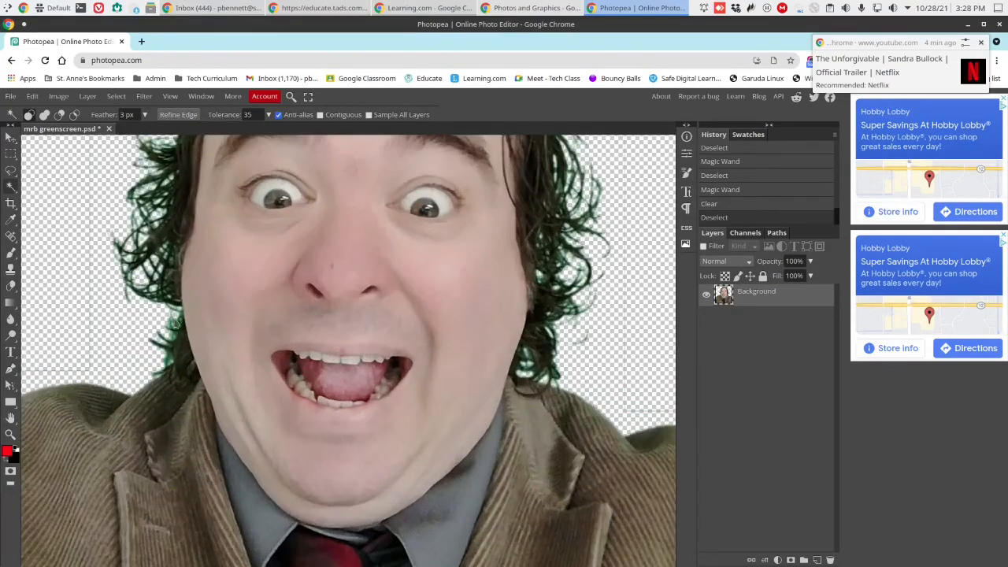
pyautogui.hotkey('ctrl', '+')
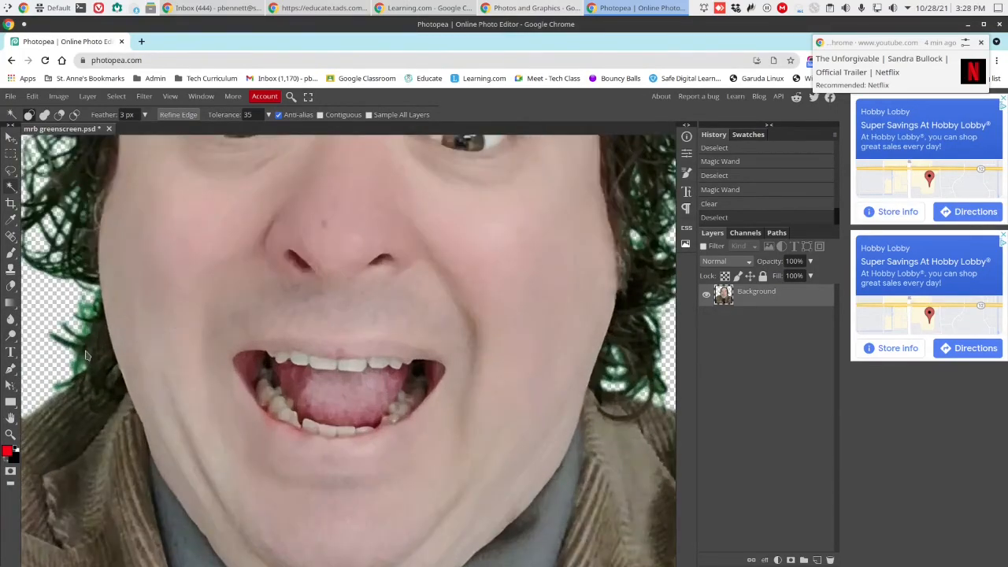
pyautogui.press('h')
pyautogui.moveTo(86, 354); pyautogui.dragTo(475, 291)
pyautogui.moveTo(341, 334); pyautogui.dragTo(393, 333)
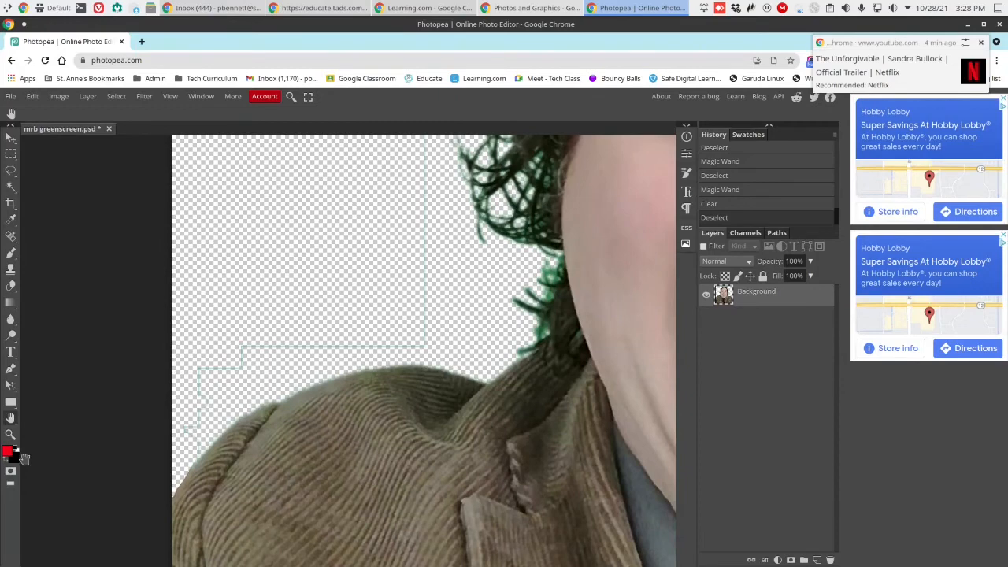
pyautogui.click(11, 286)
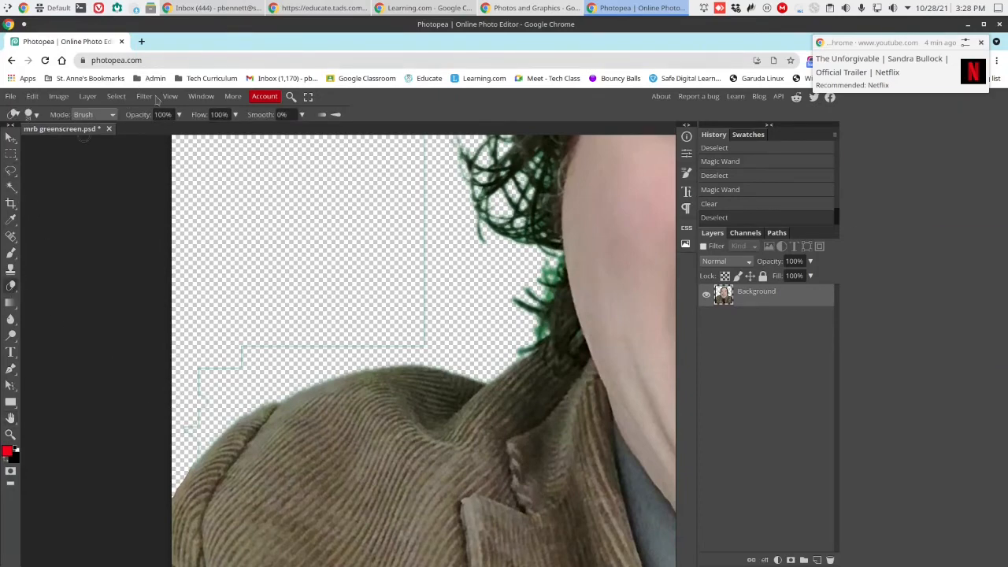
# Step: Try the 76 px brush tip for the Eraser on the empty area above the left-hand shoulder
pyautogui.click(95, 115)
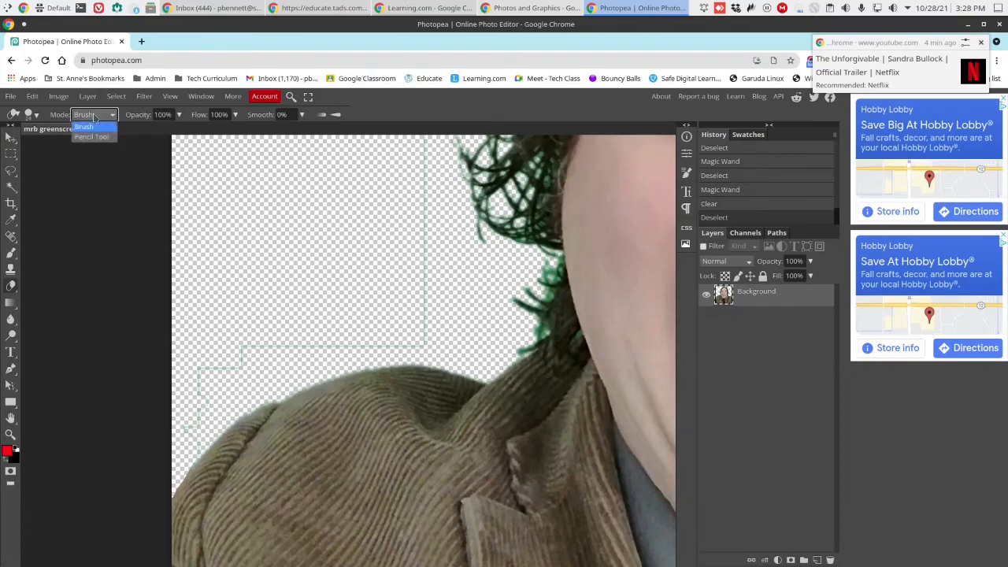
pyautogui.click(39, 116)
pyautogui.click(36, 115)
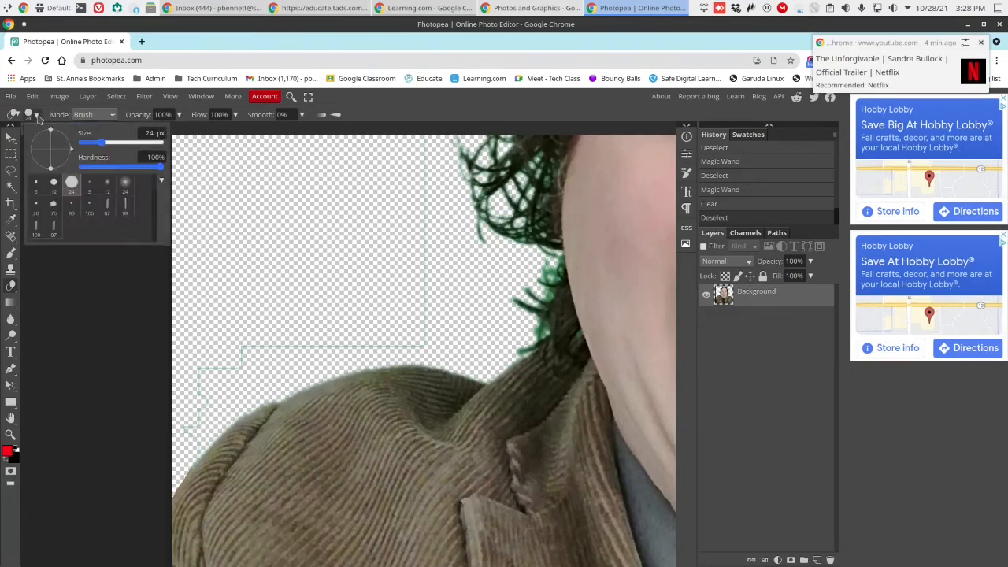
pyautogui.click(53, 206)
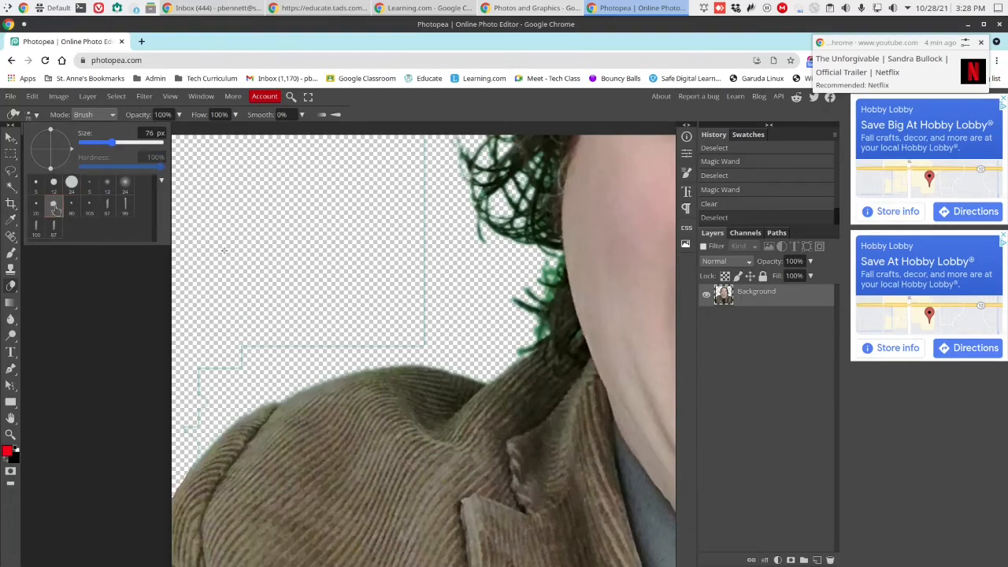
pyautogui.click(286, 248)
pyautogui.click(286, 249)
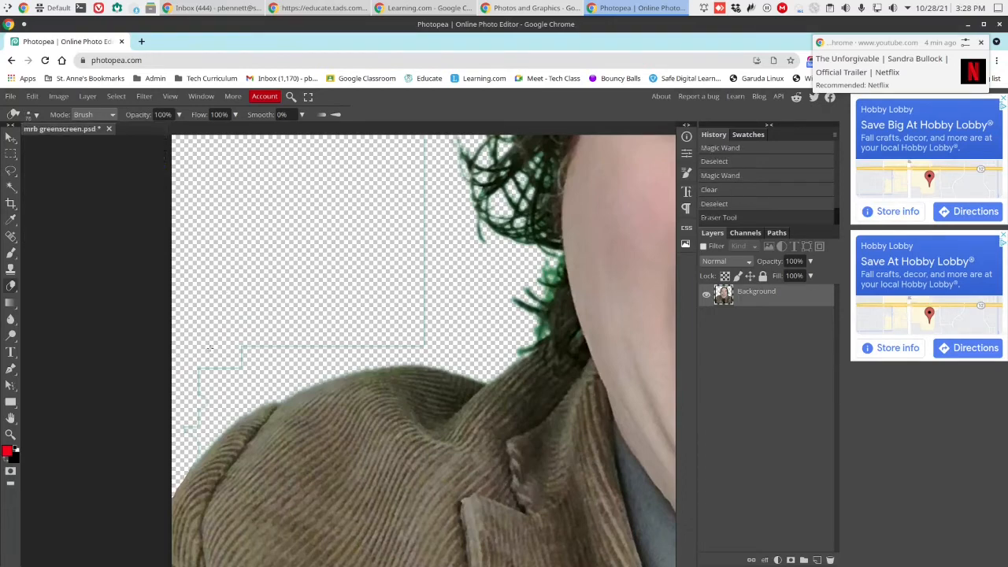
# Step: Set the Eraser to the 24 px hard round brush and erase the thin green lines above the left-hand shoulder
pyautogui.click(33, 115)
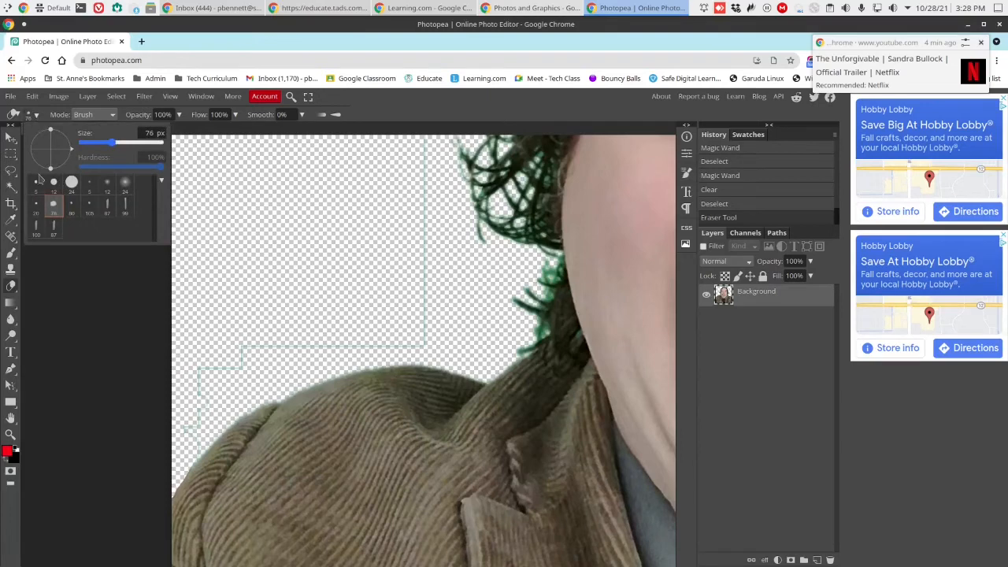
pyautogui.click(71, 183)
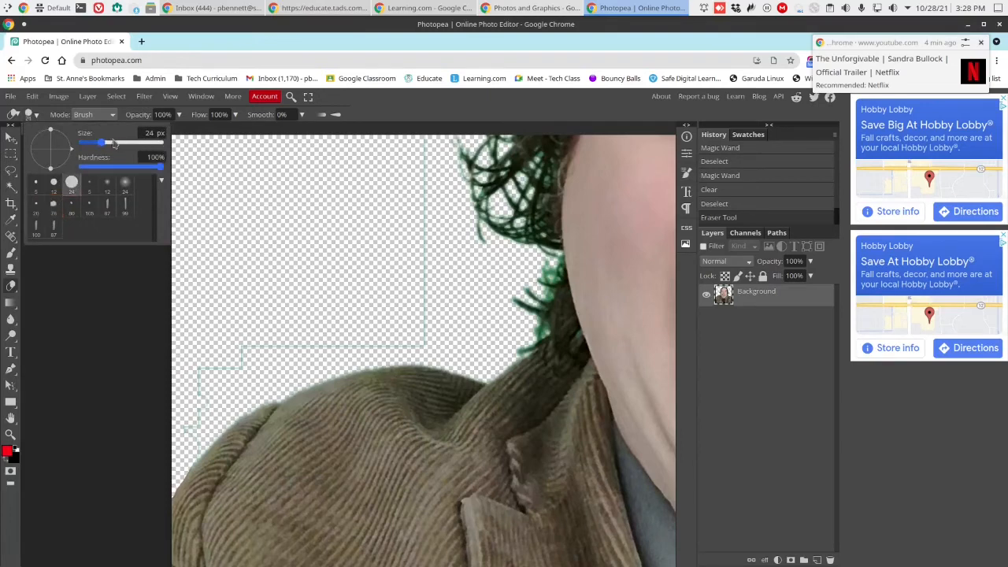
pyautogui.click(197, 177)
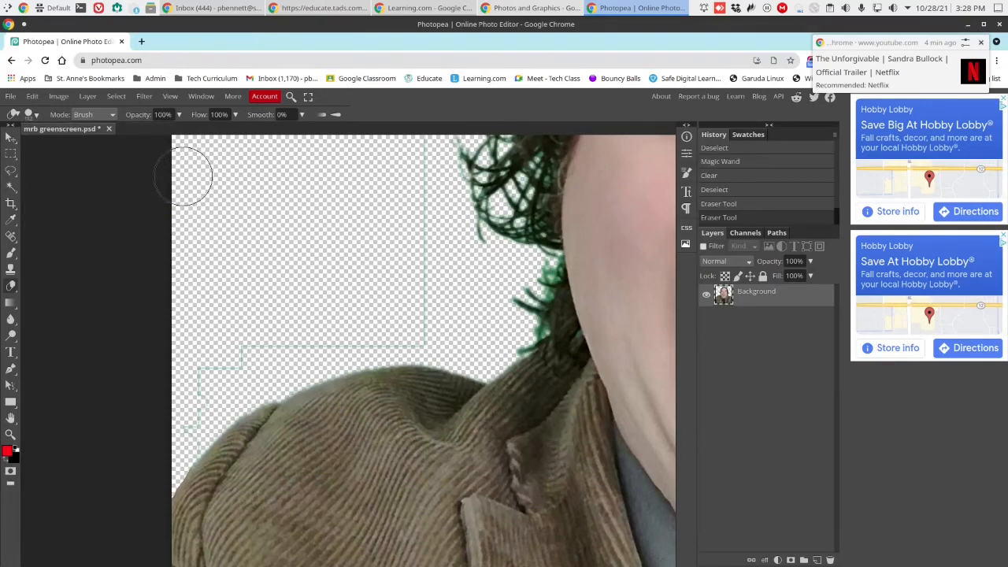
pyautogui.moveTo(202, 352); pyautogui.dragTo(181, 410)
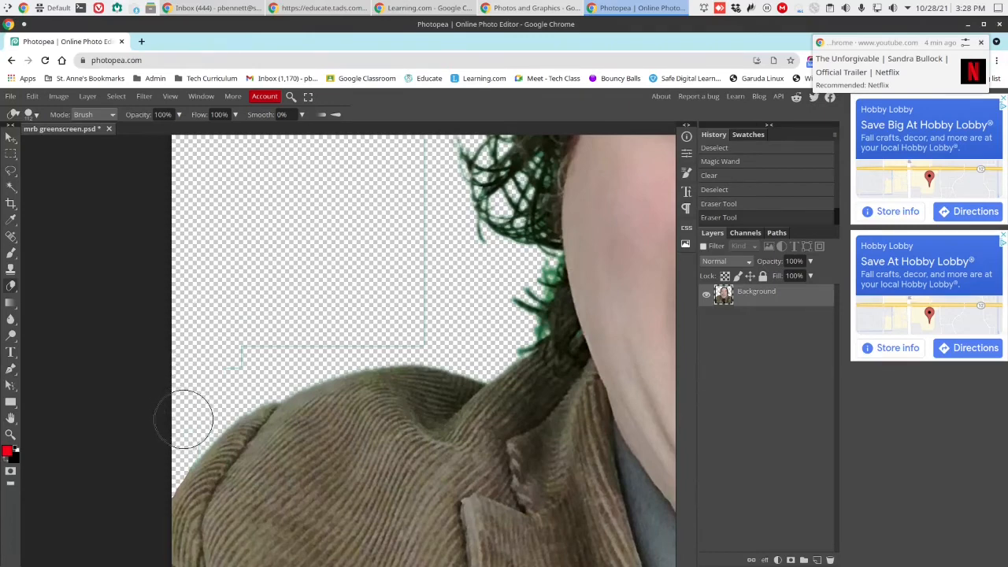
pyautogui.moveTo(205, 356)
pyautogui.mouseDown()
pyautogui.moveTo(265, 334)
pyautogui.moveTo(405, 319)
pyautogui.moveTo(409, 113)
pyautogui.moveTo(401, 116)
pyautogui.mouseUp()
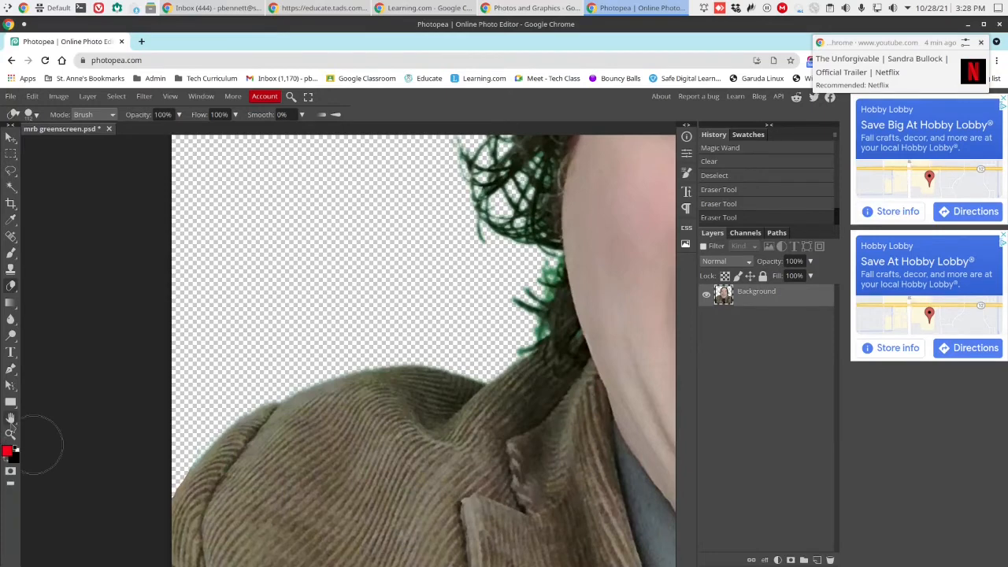
# Step: Erase the green specks and thin outline left over beside the upper left-hand side of the head
pyautogui.click(10, 418)
pyautogui.moveTo(414, 254); pyautogui.dragTo(281, 528)
pyautogui.moveTo(210, 212); pyautogui.dragTo(234, 360)
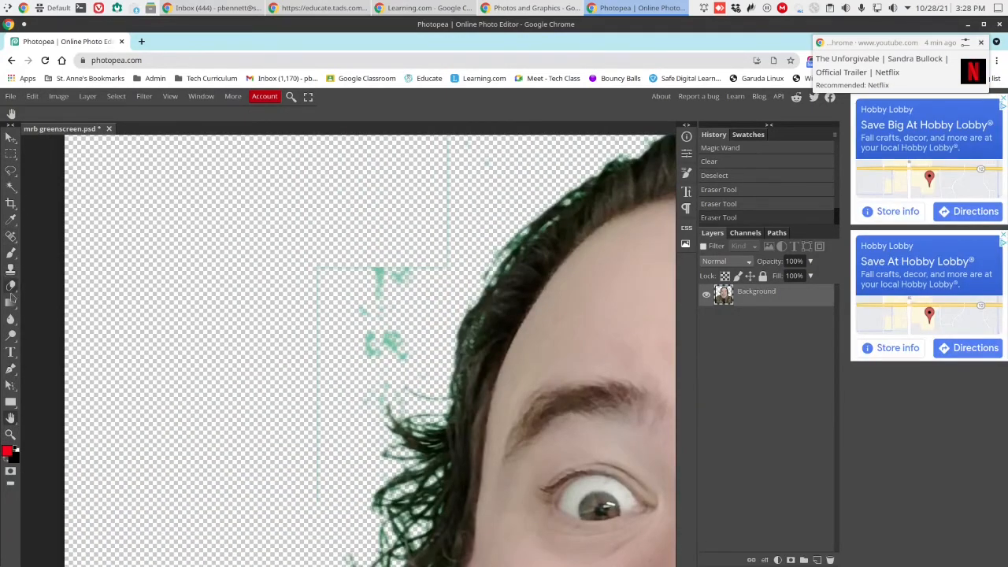
pyautogui.click(11, 286)
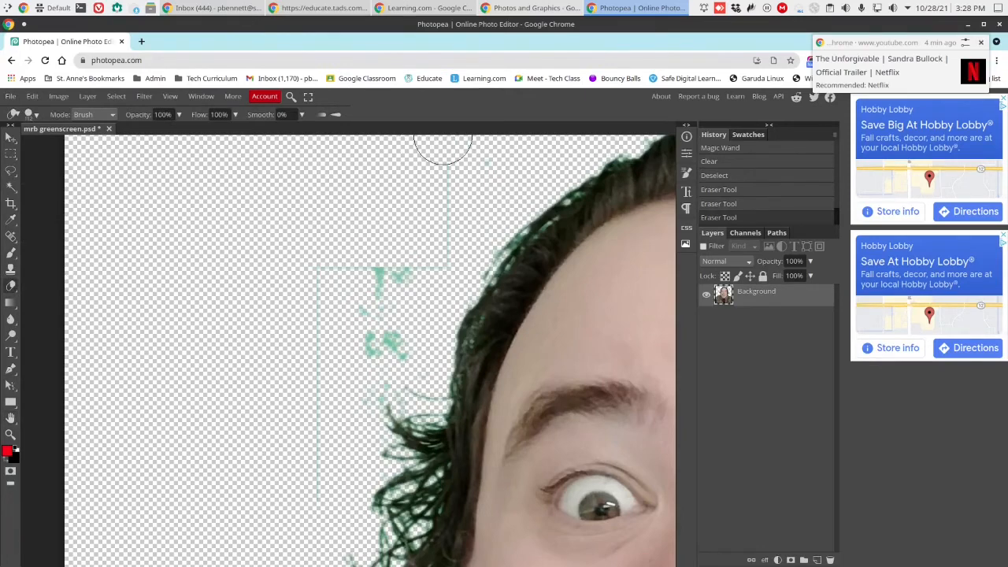
pyautogui.moveTo(431, 197)
pyautogui.mouseDown()
pyautogui.moveTo(423, 259)
pyautogui.moveTo(337, 278)
pyautogui.moveTo(304, 300)
pyautogui.moveTo(300, 334)
pyautogui.moveTo(319, 414)
pyautogui.moveTo(313, 468)
pyautogui.moveTo(341, 345)
pyautogui.moveTo(402, 338)
pyautogui.moveTo(392, 300)
pyautogui.moveTo(361, 304)
pyautogui.moveTo(346, 335)
pyautogui.moveTo(357, 355)
pyautogui.moveTo(383, 359)
pyautogui.moveTo(338, 404)
pyautogui.mouseUp()
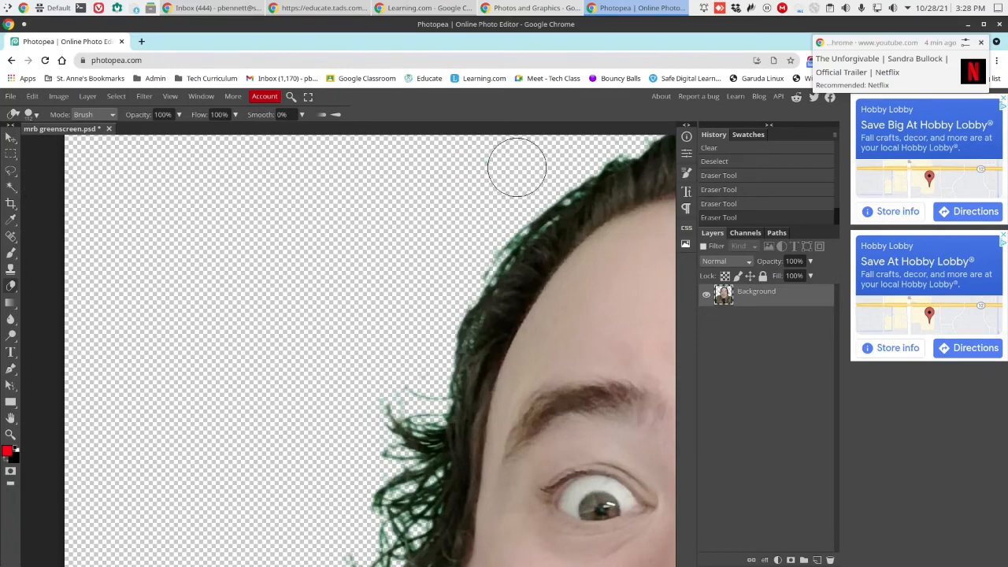
pyautogui.click(494, 167)
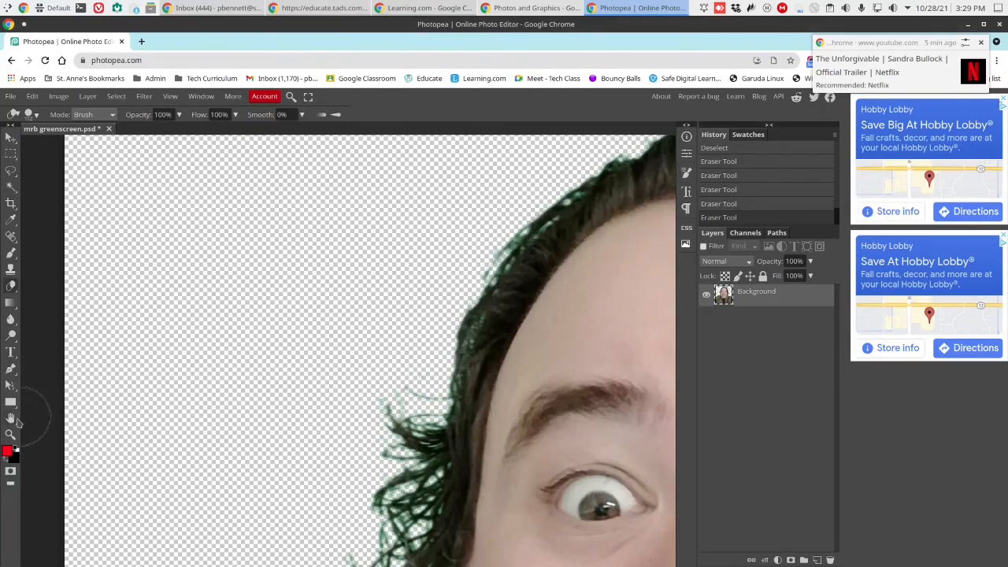
# Step: Erase the green specks above the hair and the thin vertical green line beside the top of the head
pyautogui.click(11, 418)
pyautogui.moveTo(438, 295); pyautogui.dragTo(76, 430)
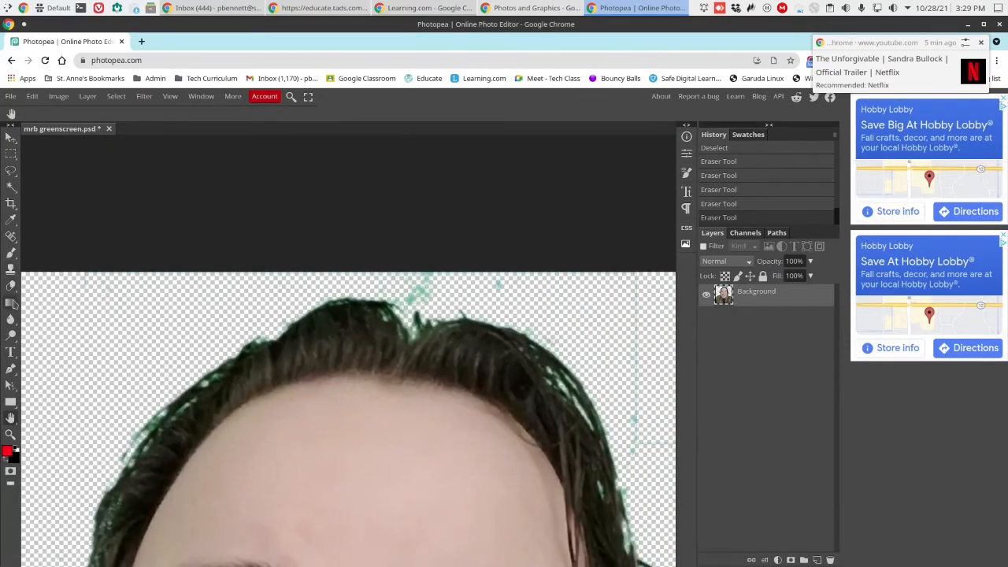
pyautogui.click(11, 288)
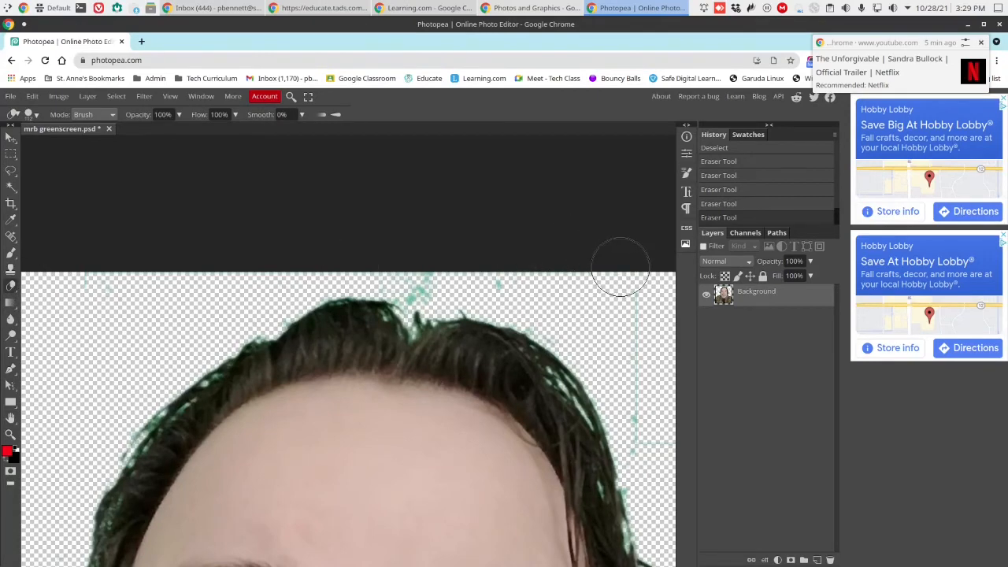
pyautogui.moveTo(629, 336); pyautogui.dragTo(653, 418)
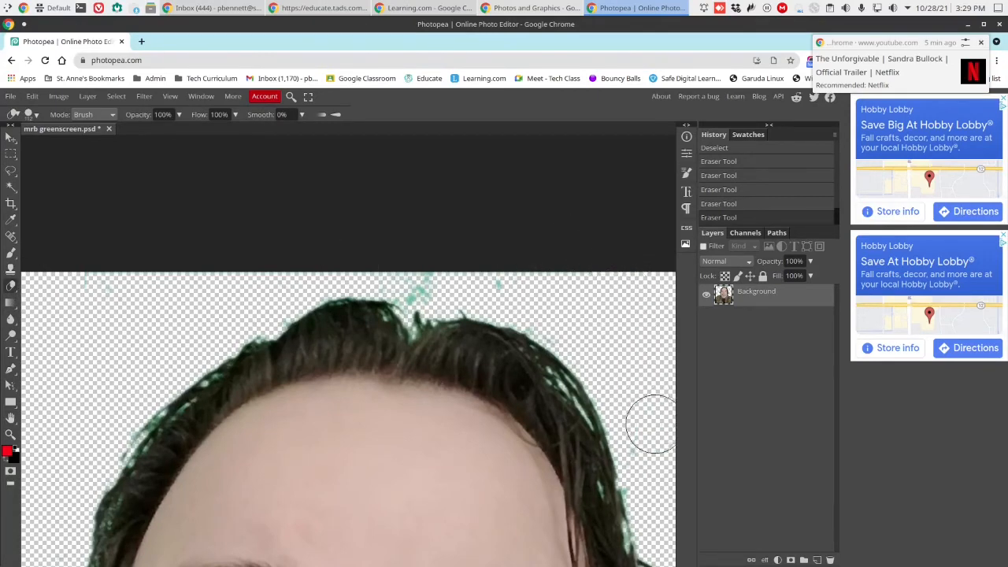
pyautogui.moveTo(628, 317)
pyautogui.mouseDown()
pyautogui.moveTo(525, 265)
pyautogui.moveTo(491, 272)
pyautogui.moveTo(433, 260)
pyautogui.moveTo(417, 275)
pyautogui.moveTo(401, 259)
pyautogui.moveTo(333, 247)
pyautogui.moveTo(180, 286)
pyautogui.mouseUp()
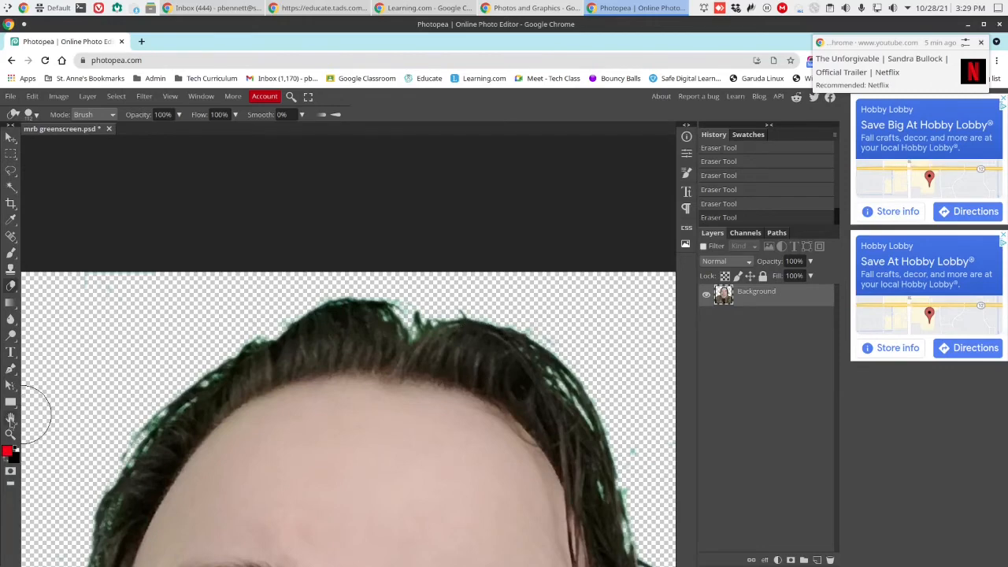
# Step: Erase the green speck and the thin green outline beside the hair on the right-hand side of the head
pyautogui.click(10, 419)
pyautogui.moveTo(598, 352)
pyautogui.mouseDown()
pyautogui.moveTo(290, 171)
pyautogui.moveTo(210, 37)
pyautogui.moveTo(220, 8)
pyautogui.mouseUp()
pyautogui.moveTo(398, 259); pyautogui.dragTo(463, 274)
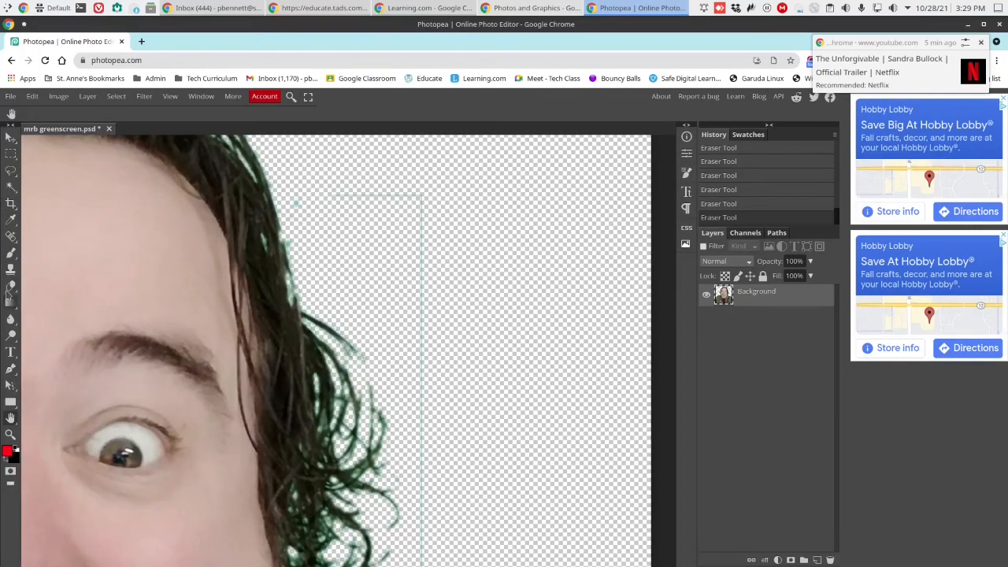
pyautogui.click(11, 288)
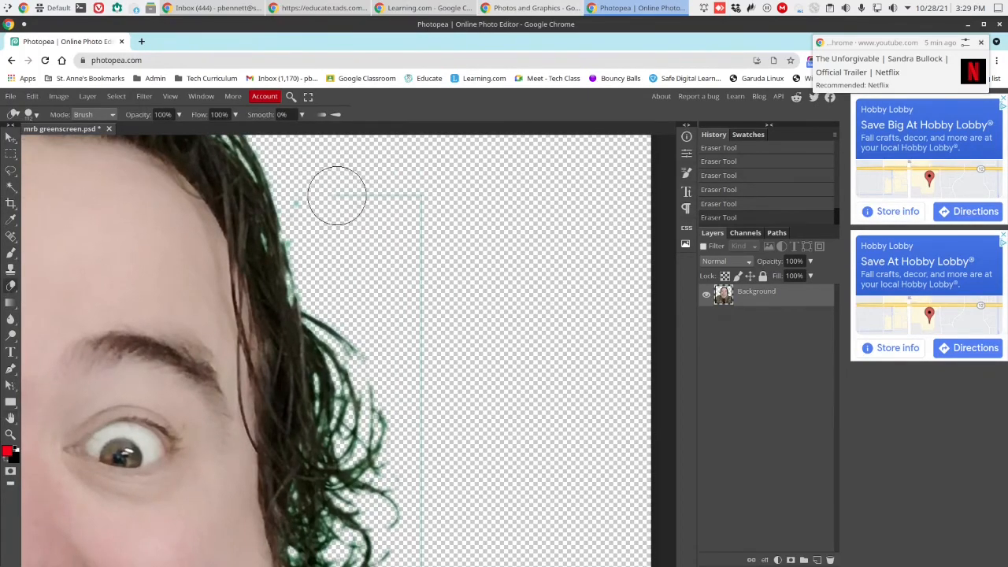
pyautogui.moveTo(317, 195)
pyautogui.mouseDown()
pyautogui.moveTo(389, 193)
pyautogui.moveTo(416, 213)
pyautogui.moveTo(430, 331)
pyautogui.moveTo(427, 540)
pyautogui.mouseUp()
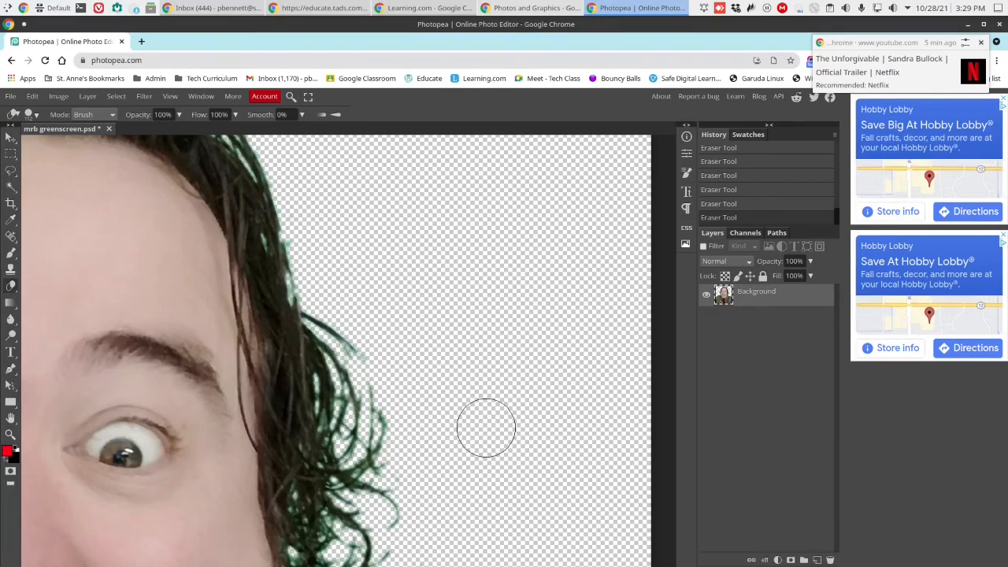
# Step: Erase the rest of the thin green outline running down beside the curls and across above the right-hand shoulder
pyautogui.scroll(-2, 484, 423)
pyautogui.scroll(-2, 484, 426)
pyautogui.scroll(-1, 483, 433)
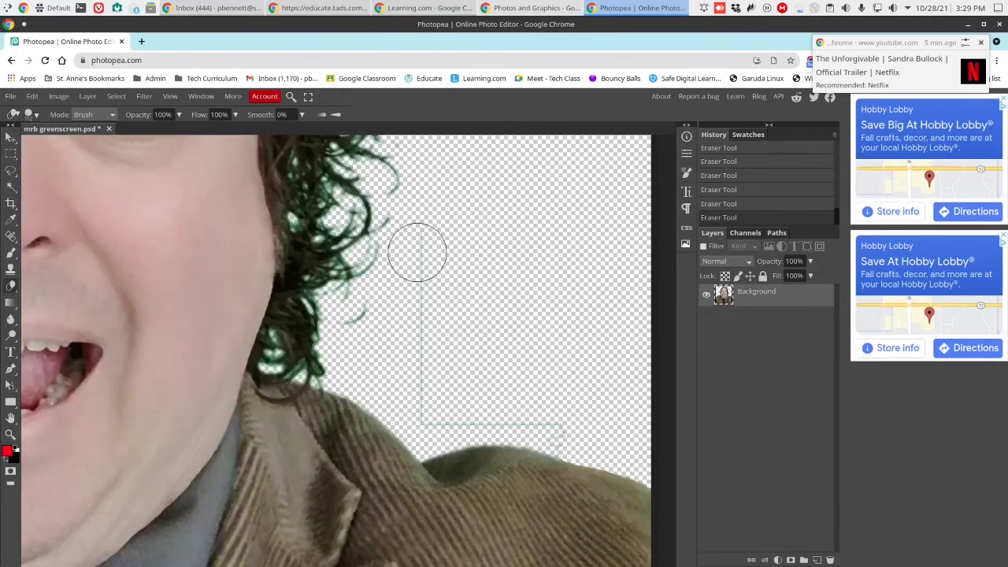
pyautogui.moveTo(428, 232)
pyautogui.mouseDown()
pyautogui.moveTo(416, 320)
pyautogui.moveTo(421, 380)
pyautogui.moveTo(436, 402)
pyautogui.moveTo(482, 398)
pyautogui.moveTo(548, 416)
pyautogui.mouseUp()
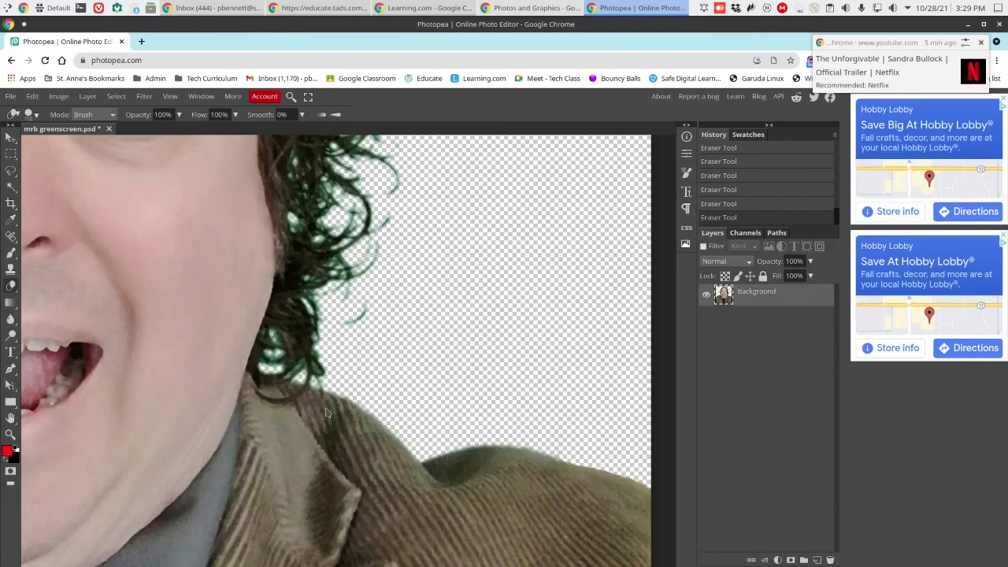
# Step: Try to clear the green fringe in the curls above the left-hand shoulder with a Magic Wand selection at tolerance 35
pyautogui.scroll(-5, 325, 408)
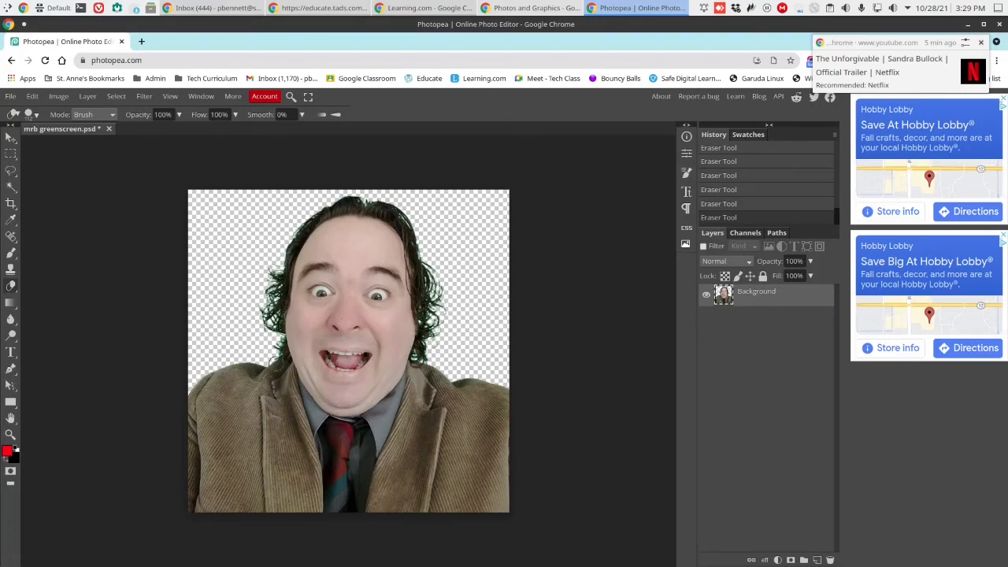
pyautogui.hotkey('ctrl', '-')
pyautogui.hotkey('ctrl', '+')
pyautogui.hotkey('ctrl', '+')
pyautogui.hotkey('ctrl', '+')
pyautogui.hotkey('ctrl', '+')
pyautogui.hotkey('ctrl', '+')
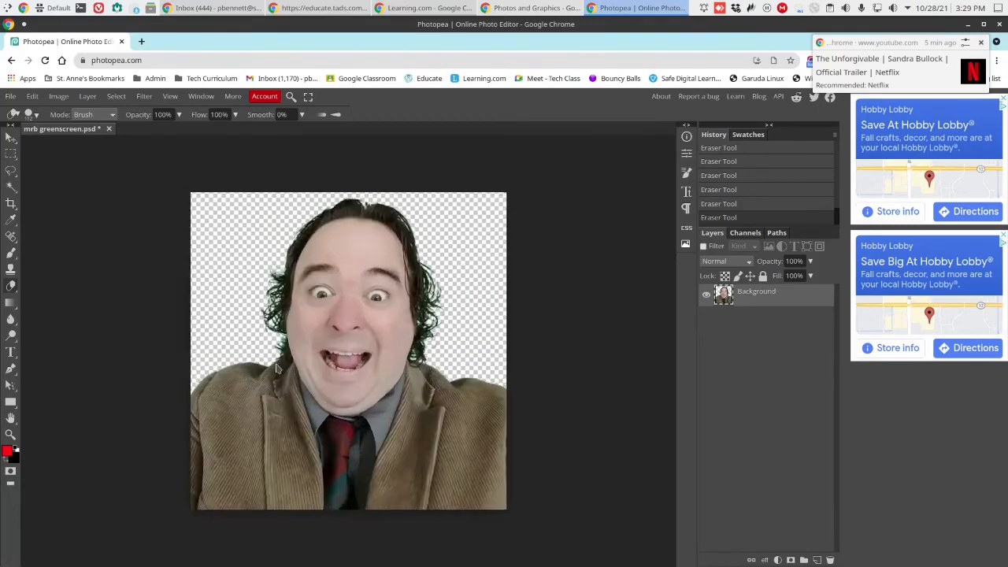
pyautogui.hotkey('ctrl', '+')
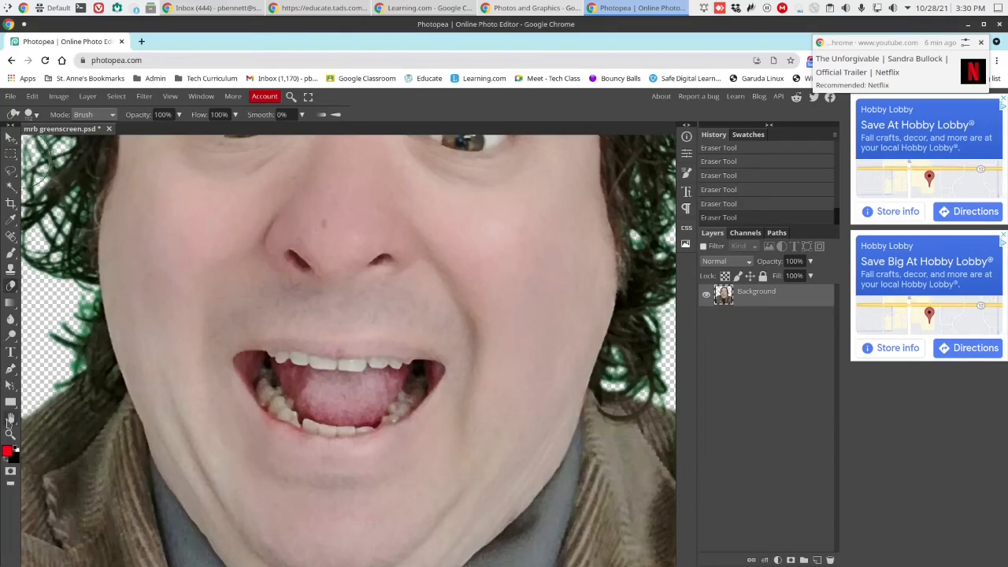
pyautogui.click(10, 419)
pyautogui.moveTo(167, 296); pyautogui.dragTo(350, 298)
pyautogui.scroll(4, 352, 305)
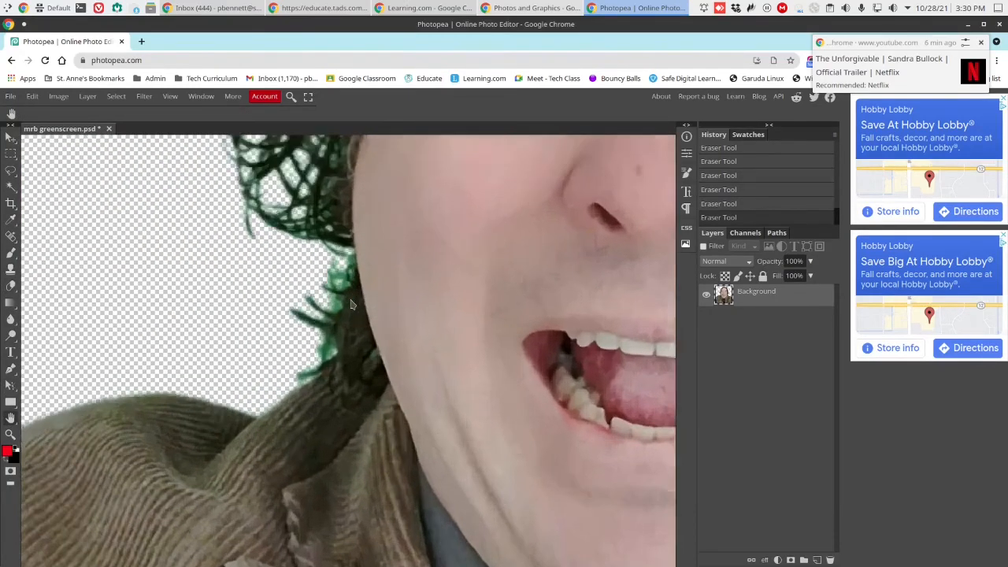
pyautogui.scroll(1, 351, 305)
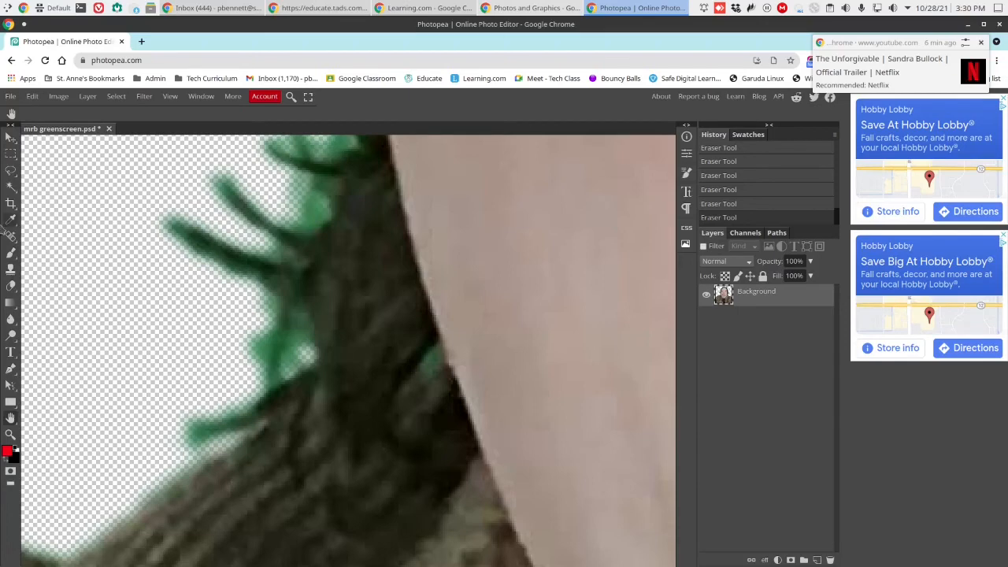
pyautogui.click(11, 187)
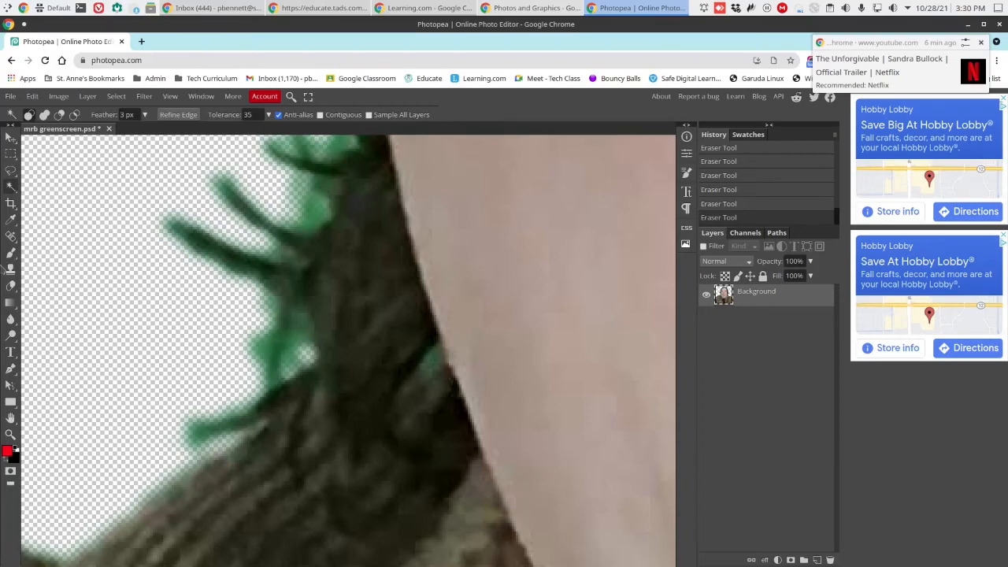
pyautogui.click(308, 211)
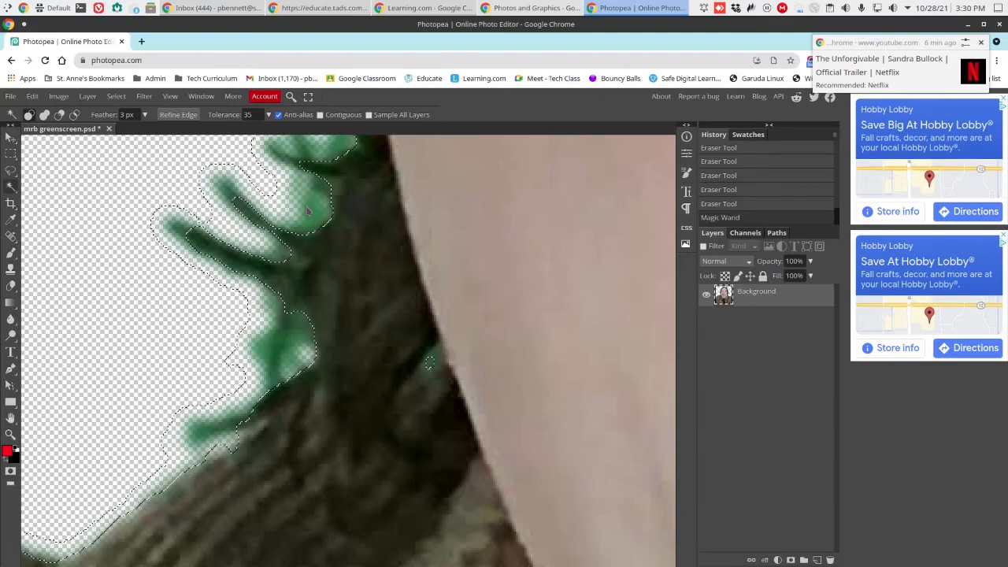
pyautogui.scroll(-6, 308, 210)
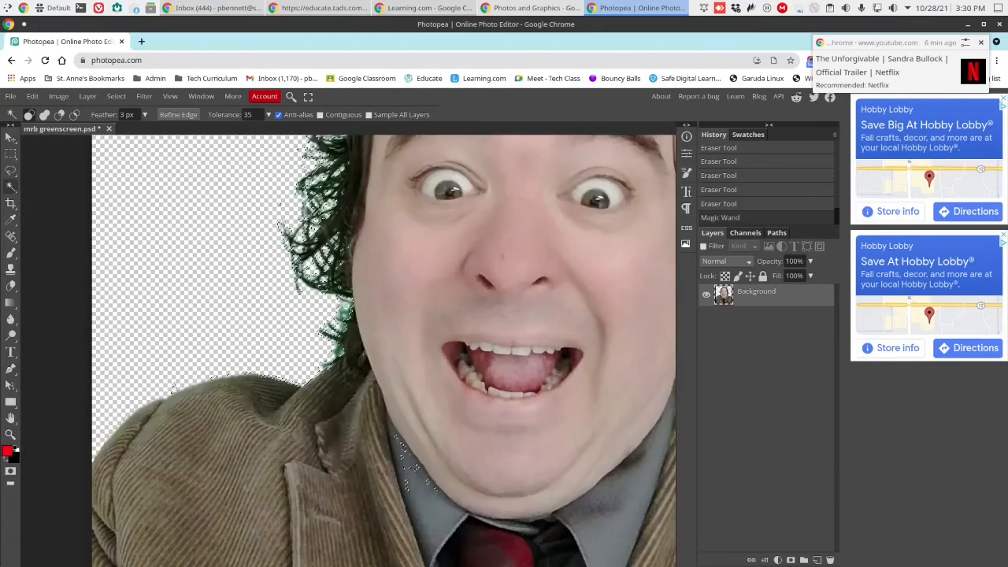
pyautogui.scroll(-2, 307, 210)
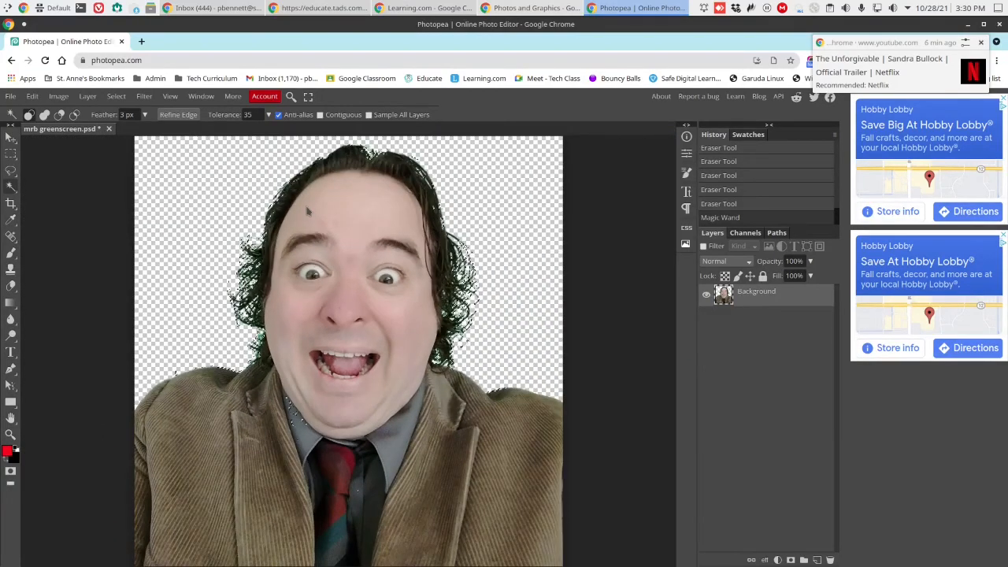
pyautogui.press('Delete')
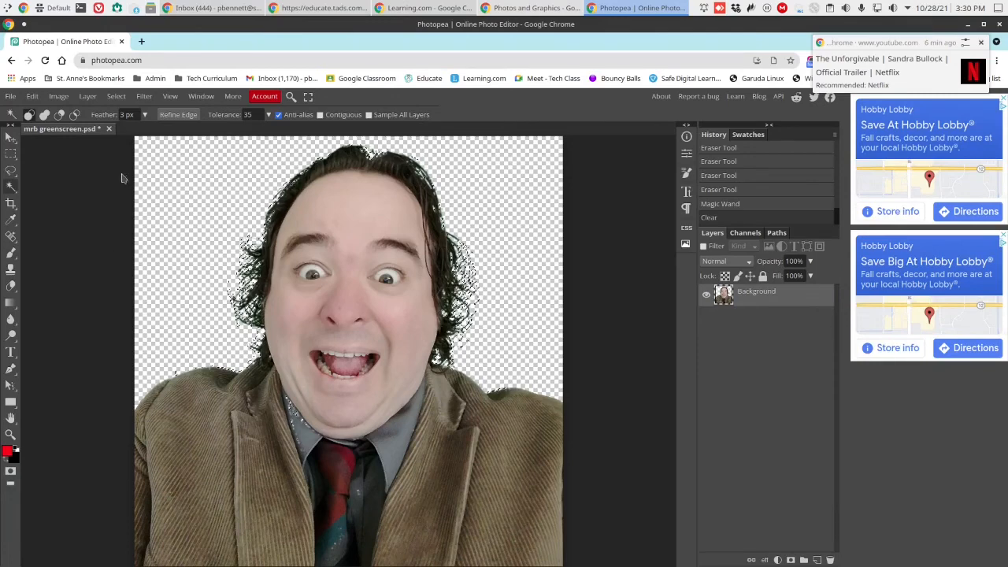
# Step: Undo the last clearing and the Magic Wand selection made for it
pyautogui.click(32, 96)
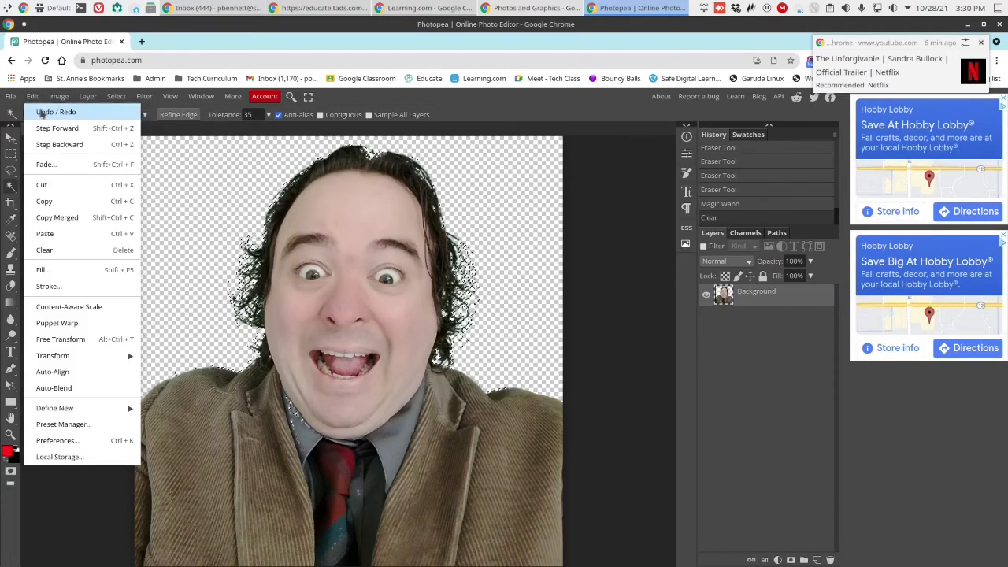
pyautogui.click(44, 110)
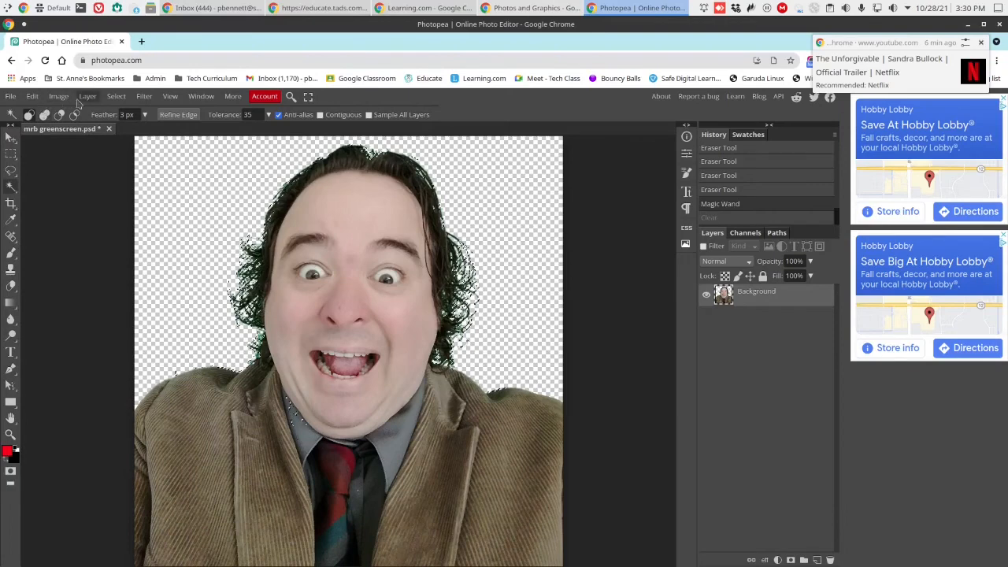
pyautogui.click(32, 95)
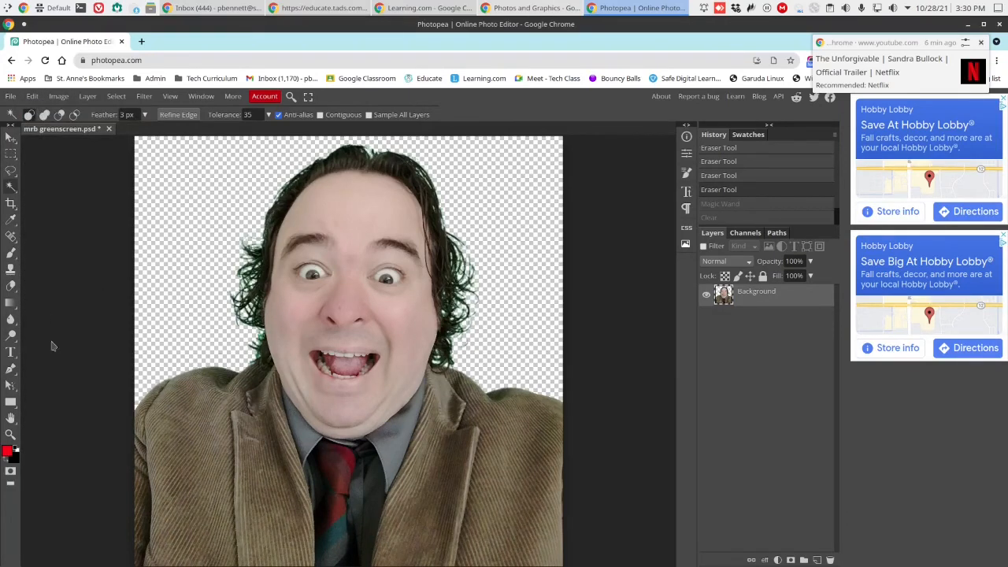
# Step: Clear the green fringe from the hair using a Magic Wand selection at tolerance 25, sampled above the left-hand shoulder, and deselect
pyautogui.hotkey('ctrl', '+')
pyautogui.hotkey('ctrl', '+')
pyautogui.hotkey('ctrl', '+')
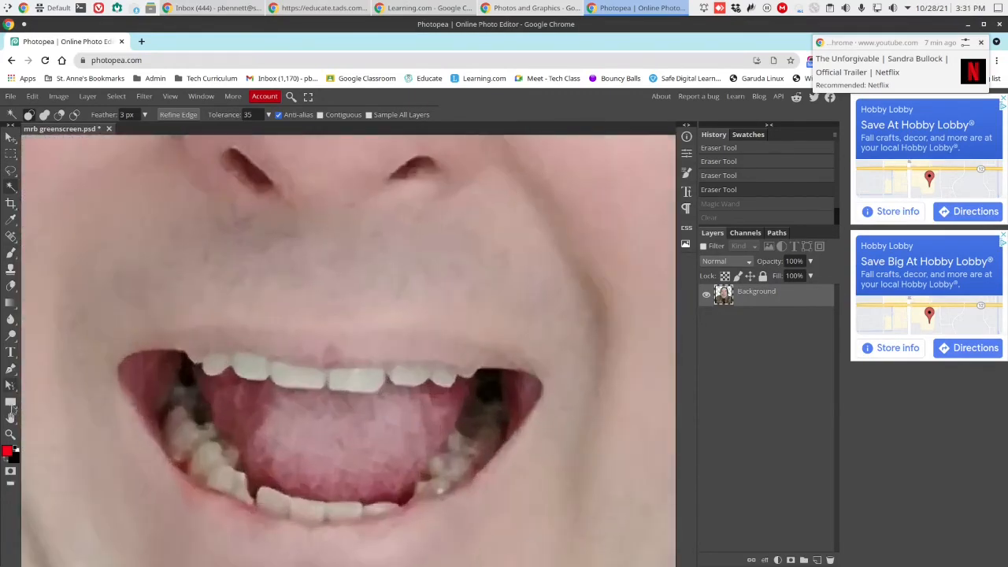
pyautogui.click(10, 418)
pyautogui.moveTo(220, 378); pyautogui.dragTo(337, 307)
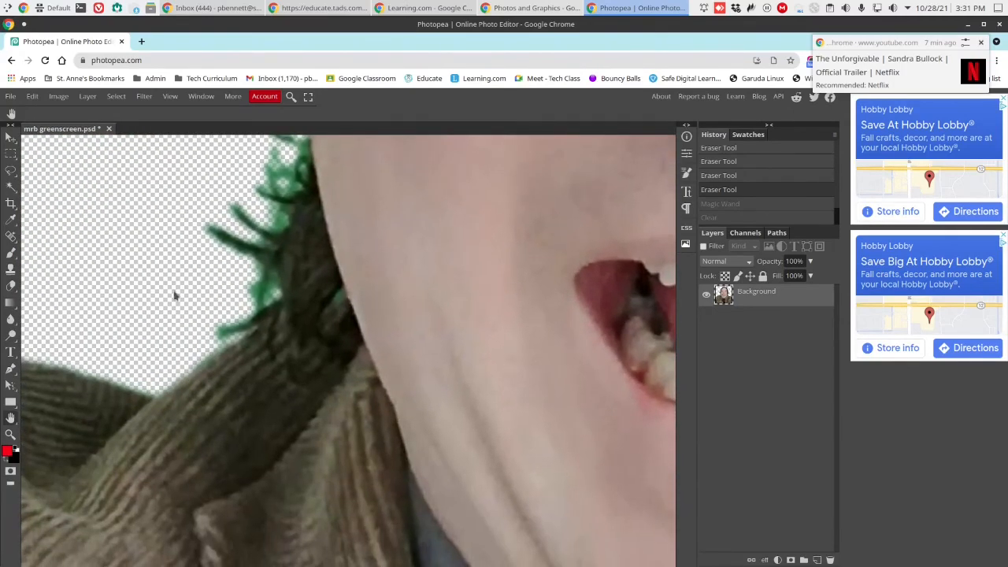
pyautogui.scroll(2, 173, 293)
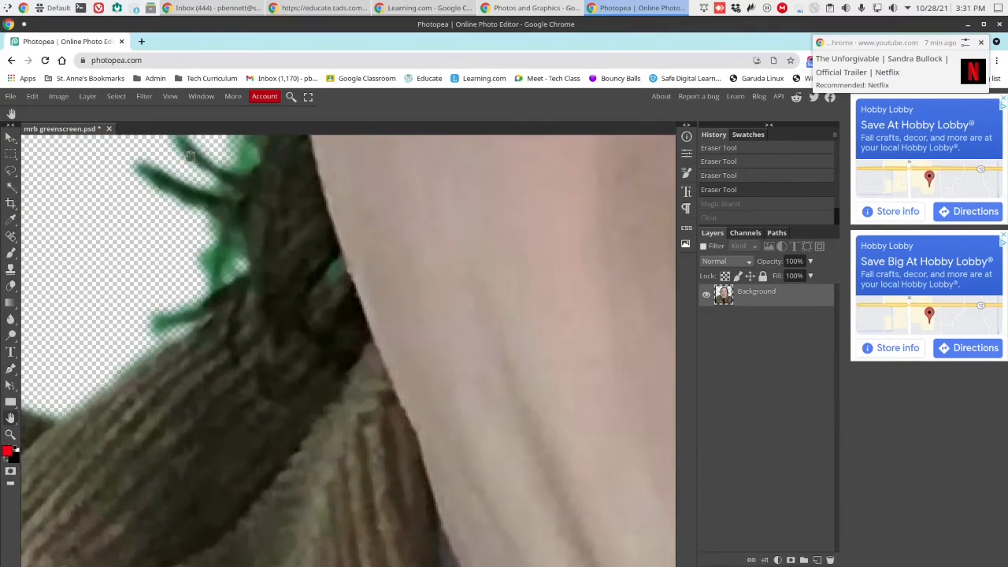
pyautogui.click(10, 187)
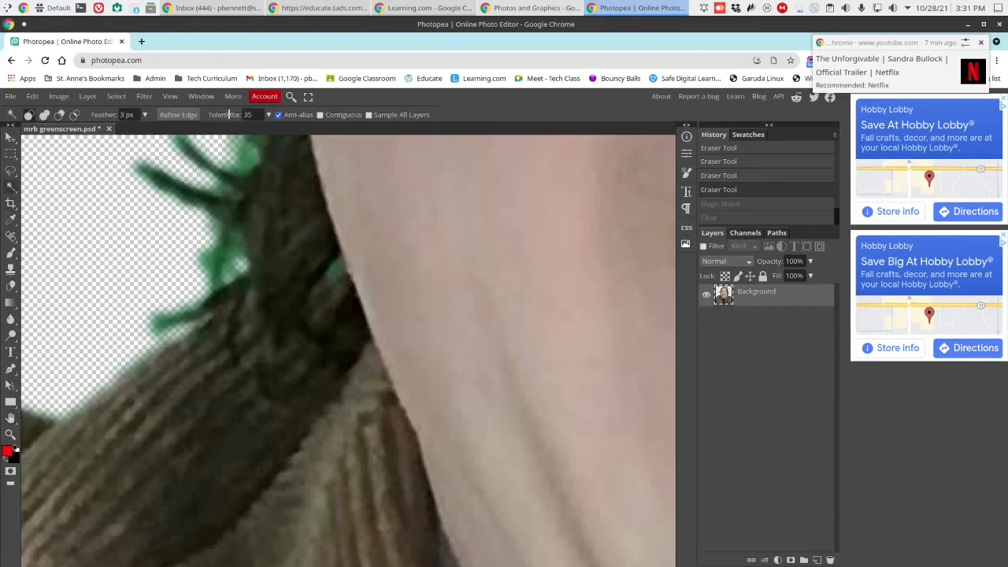
pyautogui.click(254, 114)
pyautogui.press('BackSpace')
pyautogui.write('25')
pyautogui.click(204, 265)
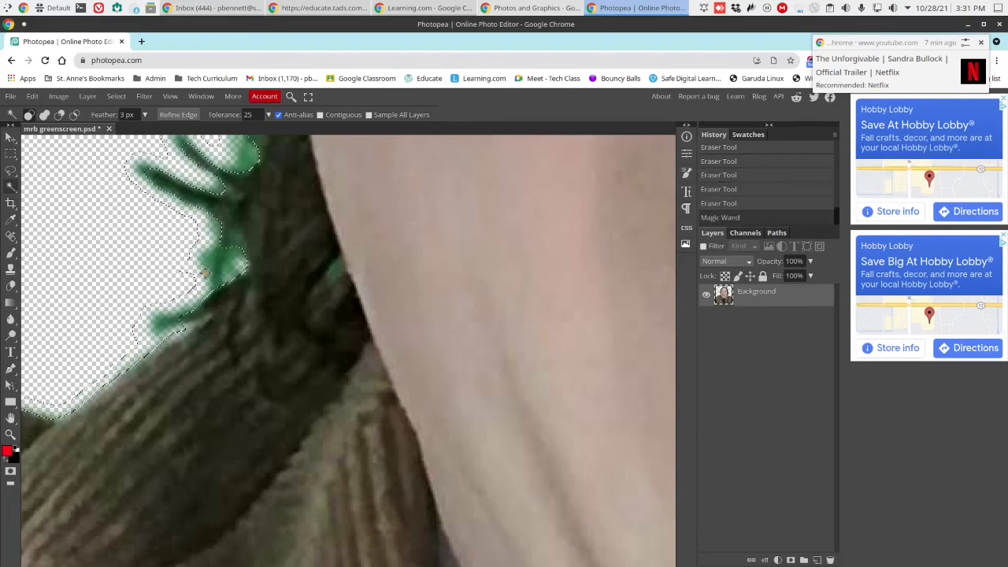
pyautogui.hotkey('ctrl', '0')
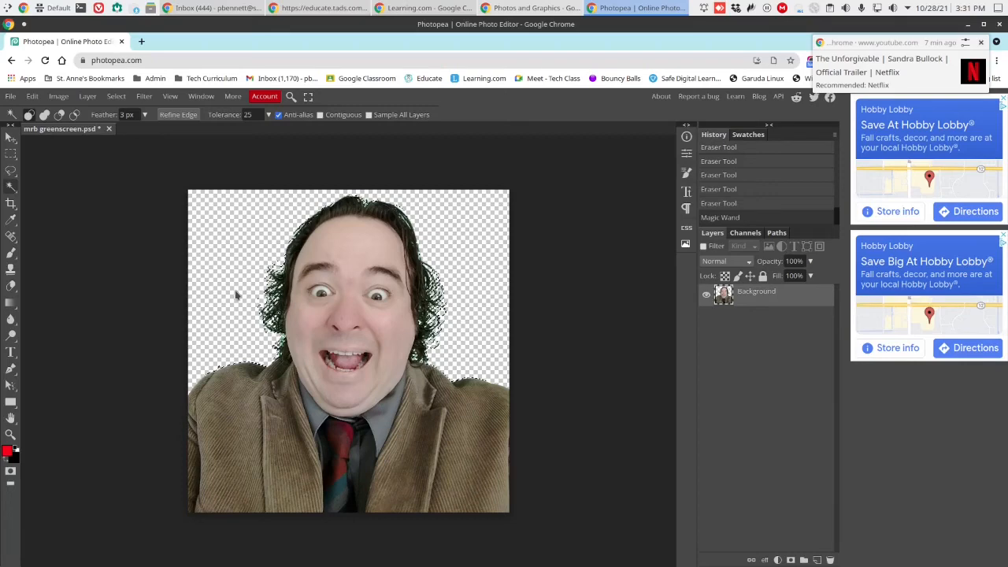
pyautogui.press('Delete')
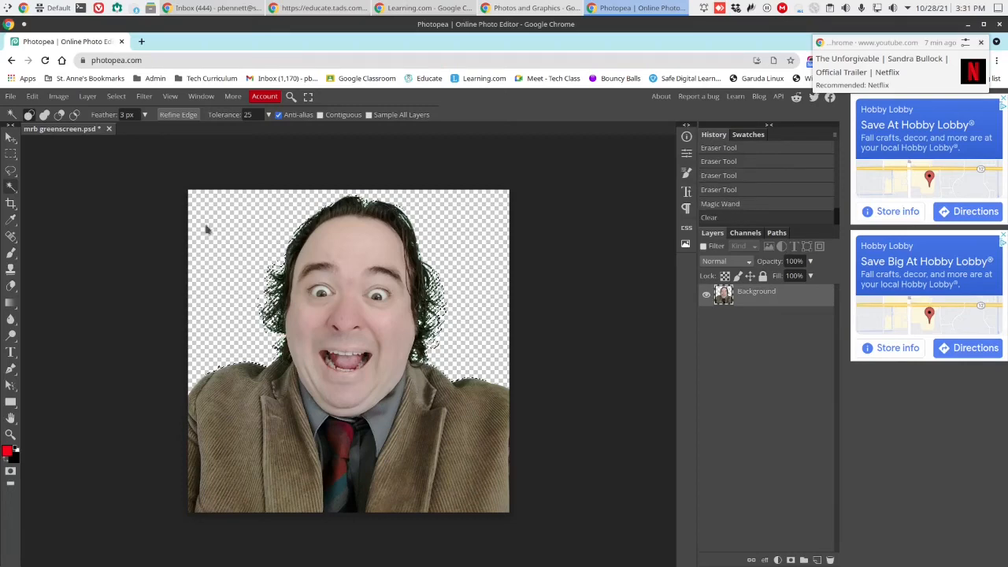
pyautogui.click(116, 98)
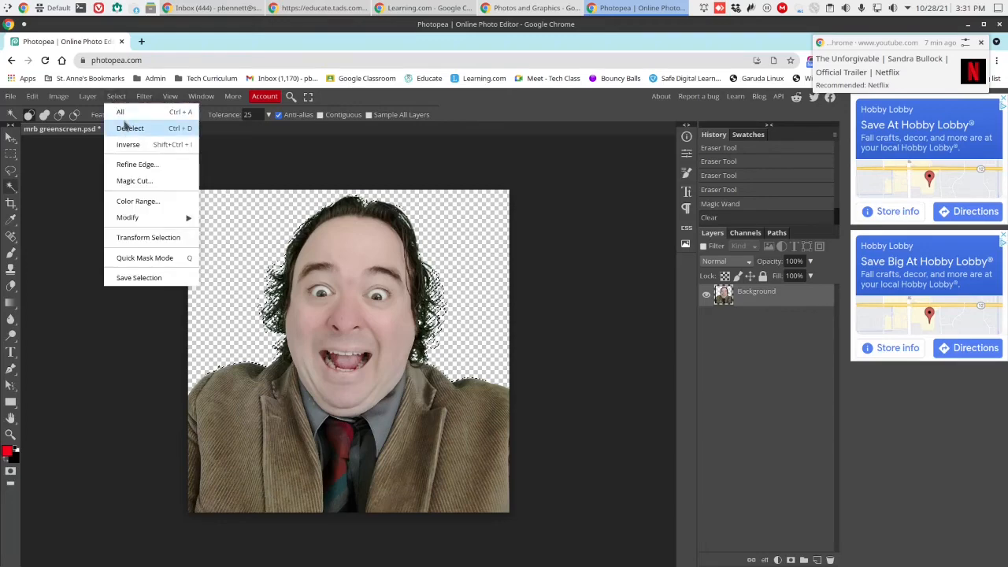
pyautogui.click(128, 127)
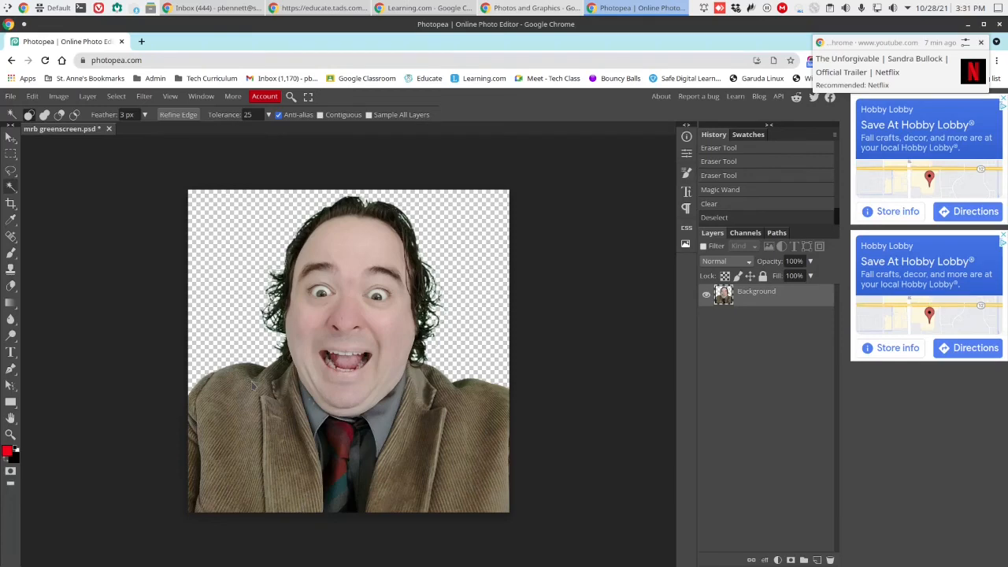
# Step: Examine the hair edges on both sides of the face and the whole cutout for remaining green
pyautogui.hotkey('ctrl', '-')
pyautogui.hotkey('ctrl', '-')
pyautogui.hotkey('ctrl', '+')
pyautogui.hotkey('ctrl', '+')
pyautogui.hotkey('ctrl', '+')
pyautogui.hotkey('ctrl', '+')
pyautogui.hotkey('ctrl', '+')
pyautogui.hotkey('ctrl', '+')
pyautogui.hotkey('ctrl', '+')
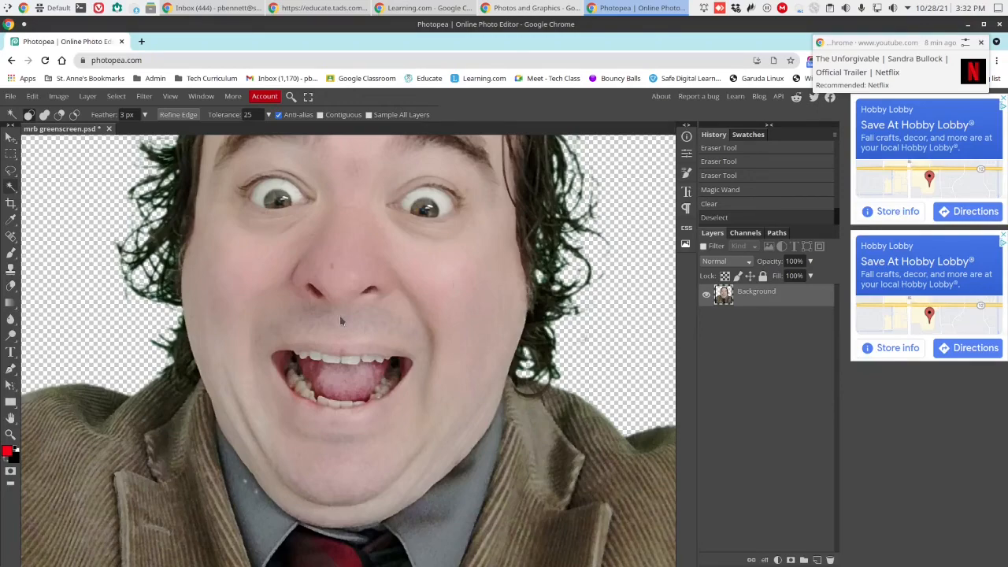
pyautogui.hotkey('ctrl', '0')
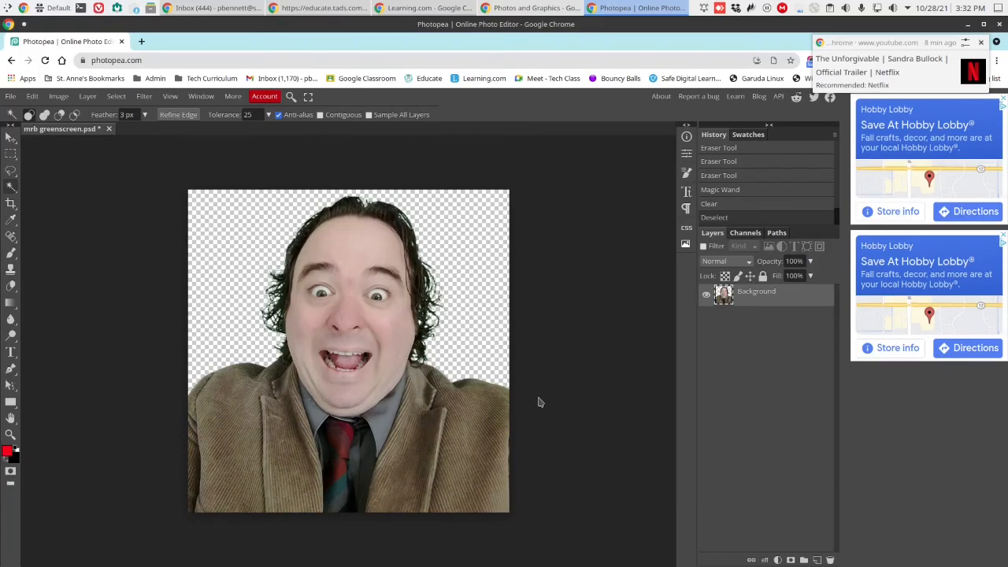
# Step: Save the cutout as the PSD file "mrb greenscreen removed.psd" in the Pictures folder, replacing the existing file
pyautogui.click(981, 42)
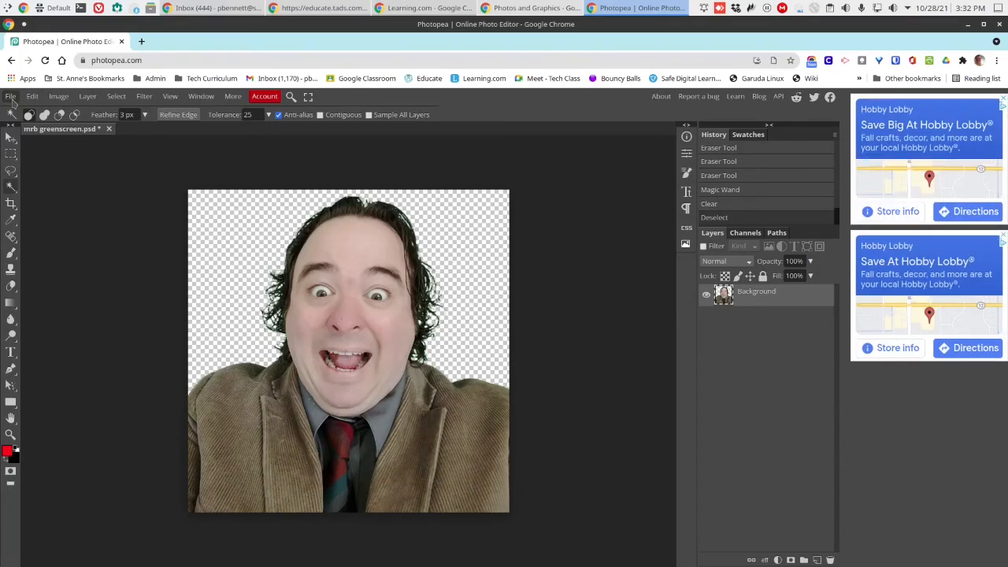
pyautogui.click(11, 97)
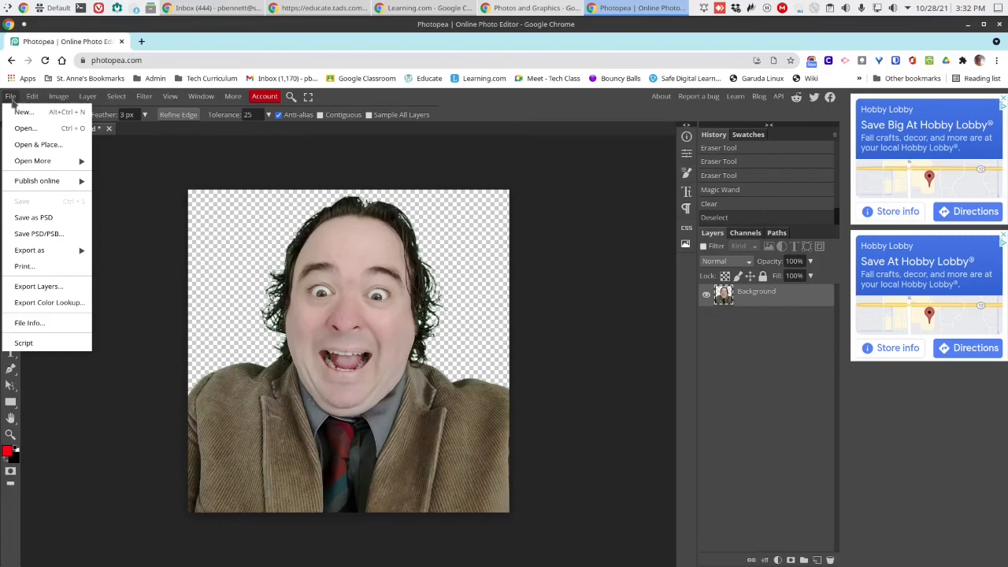
pyautogui.click(33, 219)
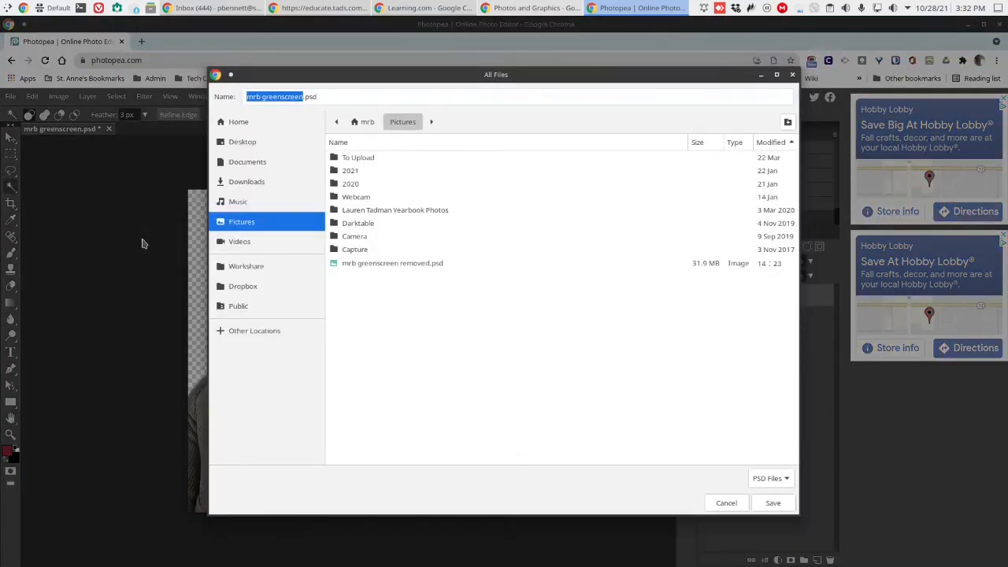
pyautogui.click(303, 96)
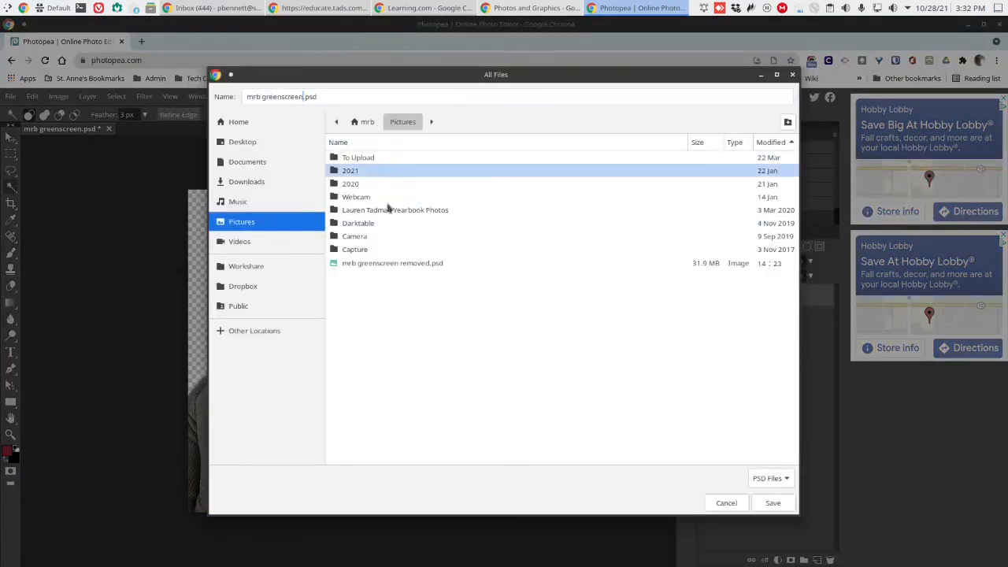
pyautogui.click(388, 223)
pyautogui.write('removed')
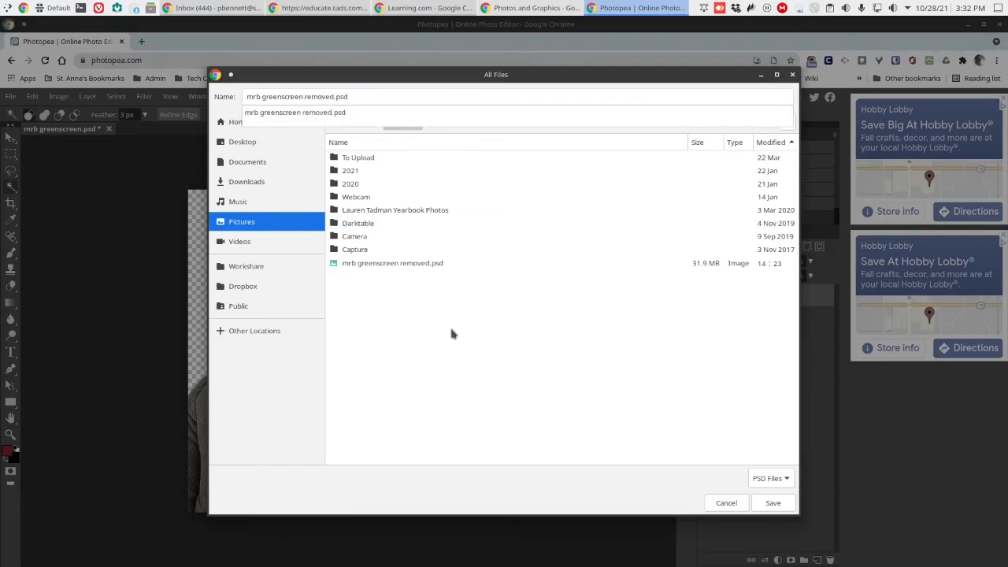
pyautogui.click(782, 511)
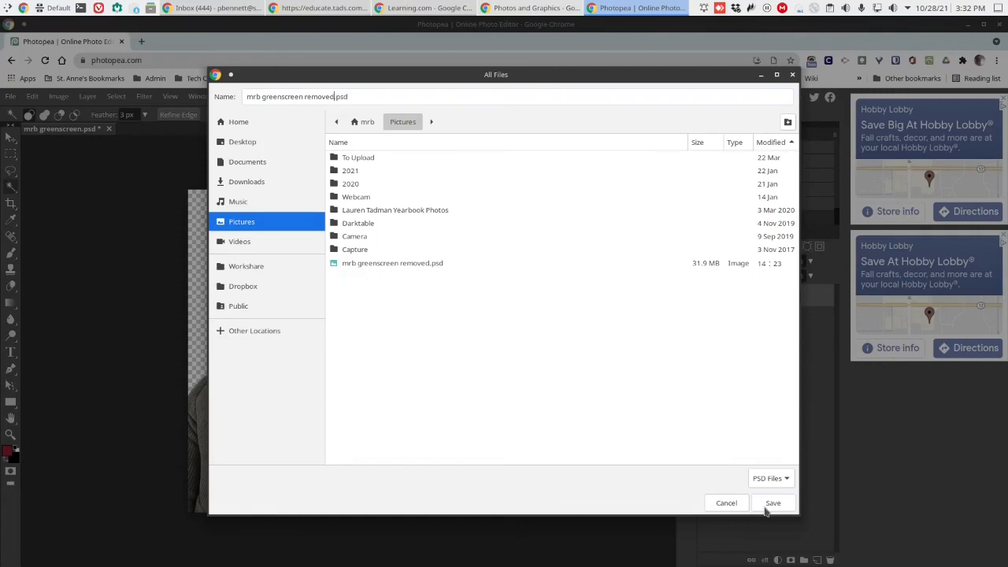
pyautogui.click(771, 503)
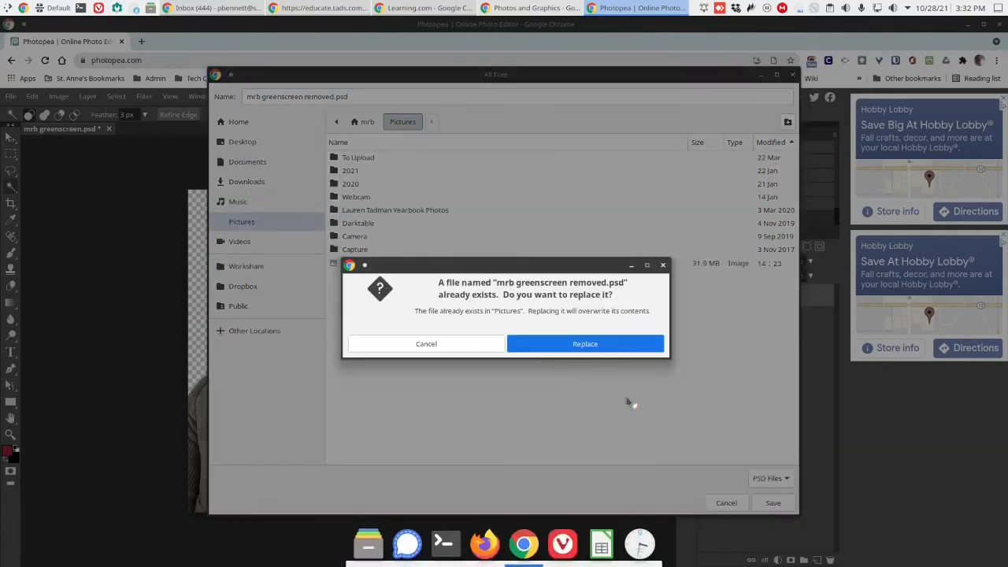
pyautogui.click(614, 351)
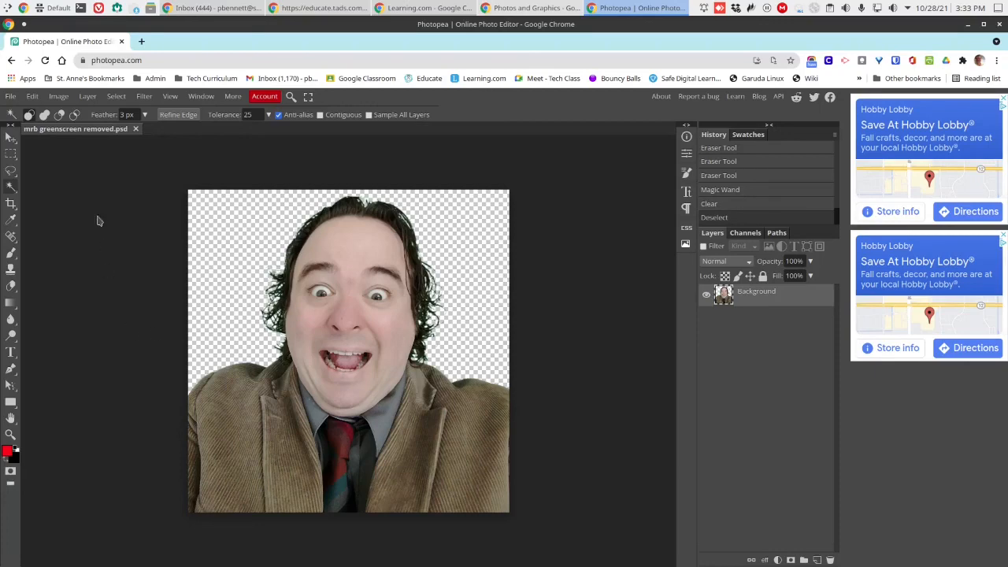
# Step: Export the cutout as a PNG image with the default size and quality settings
pyautogui.click(9, 97)
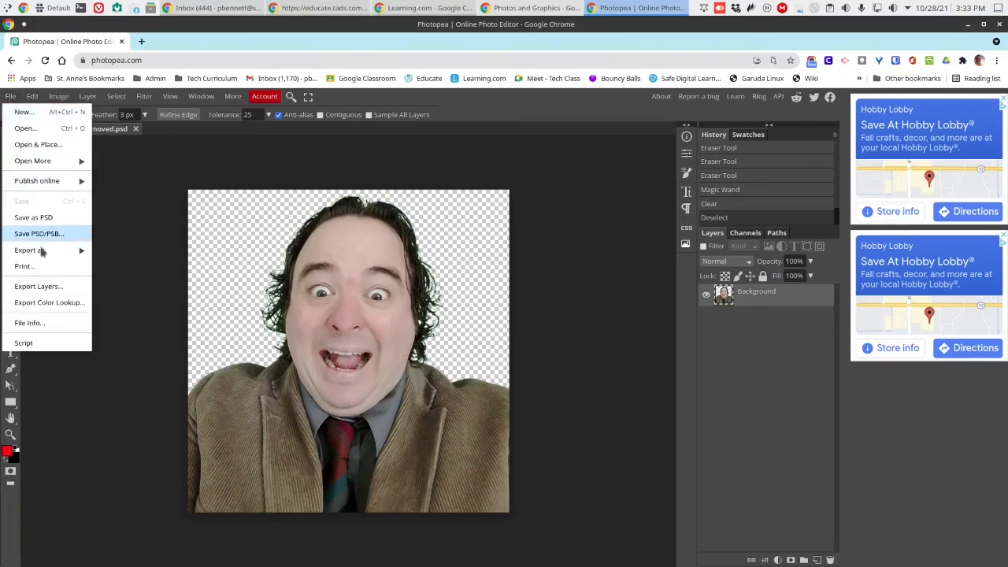
pyautogui.moveTo(41, 252)
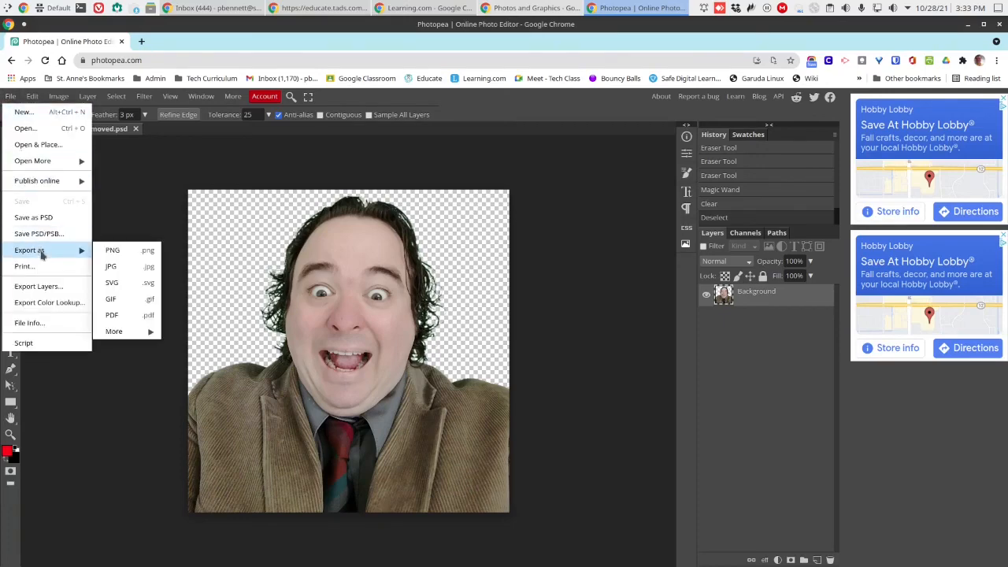
pyautogui.click(125, 250)
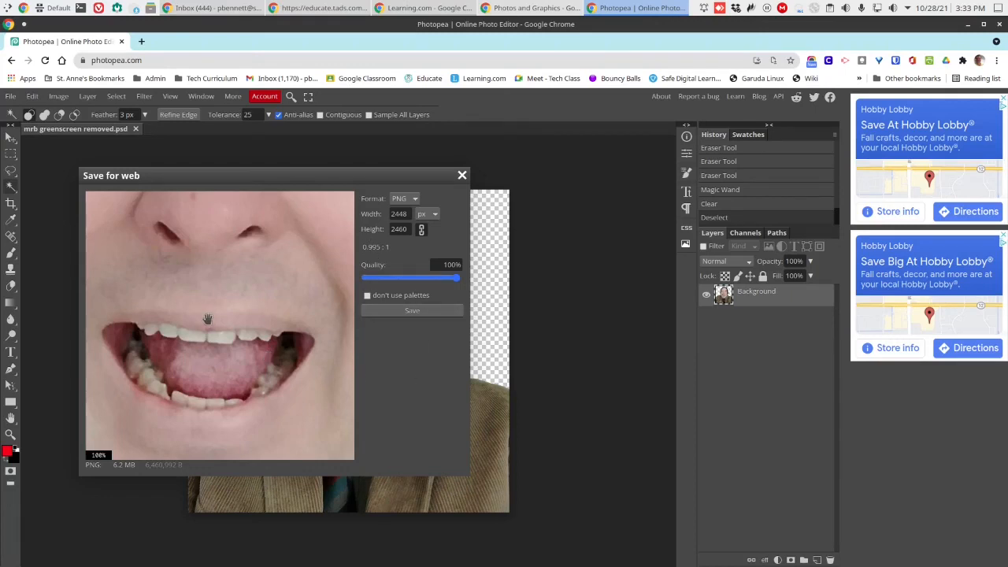
pyautogui.click(398, 312)
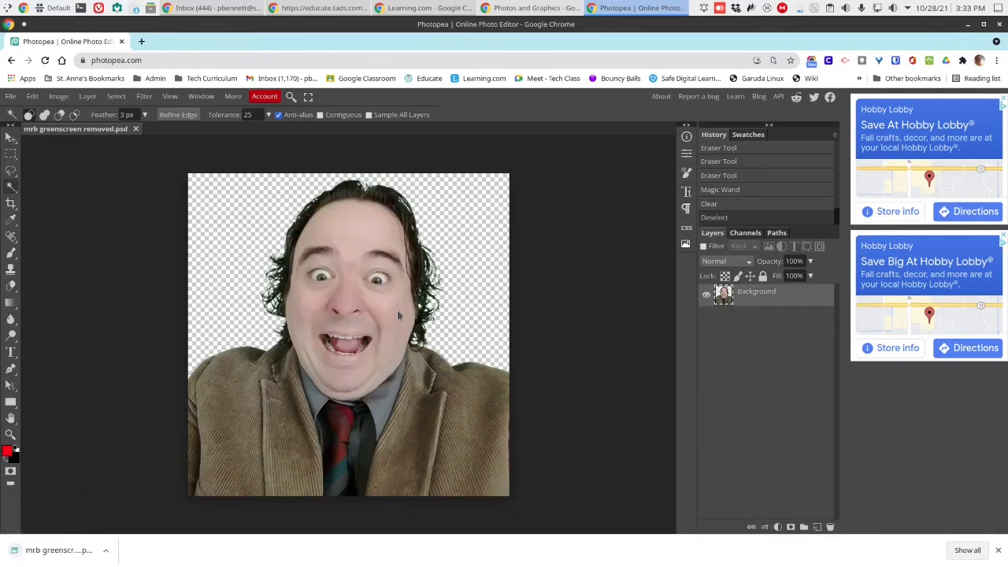